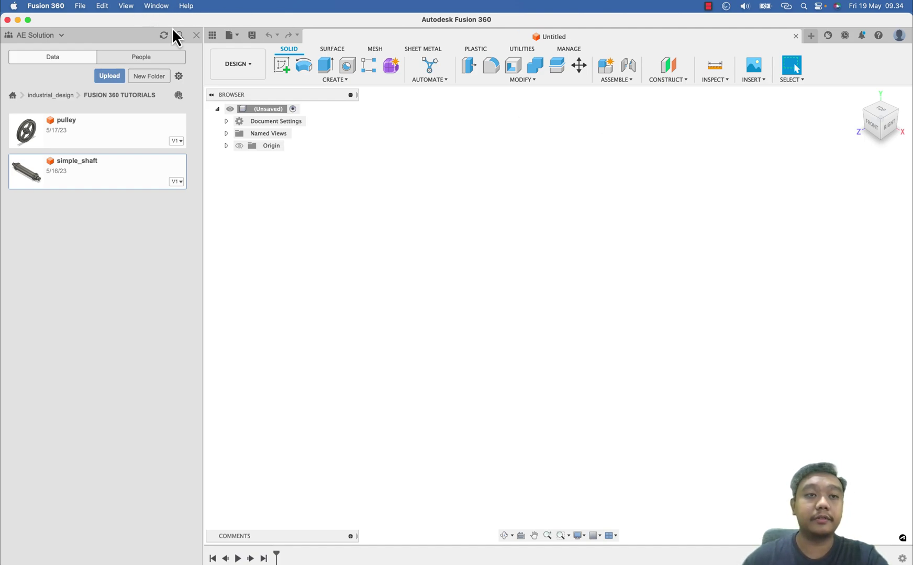
# - Close the Data panel so the empty Untitled design fills the window
pyautogui.click(195, 35)
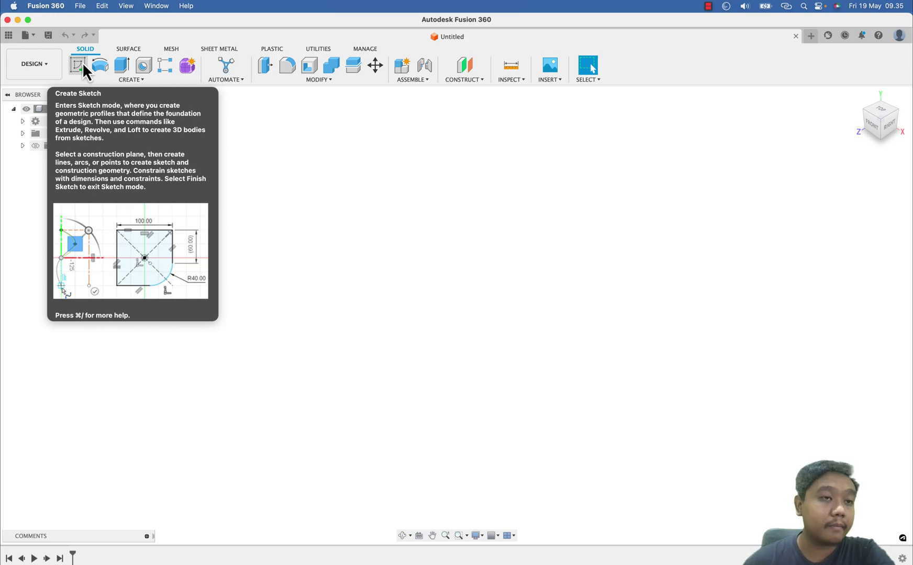
# - Start a front-plane sketch and draw a horizontal centreline rightward from the origin
pyautogui.click(78, 64)
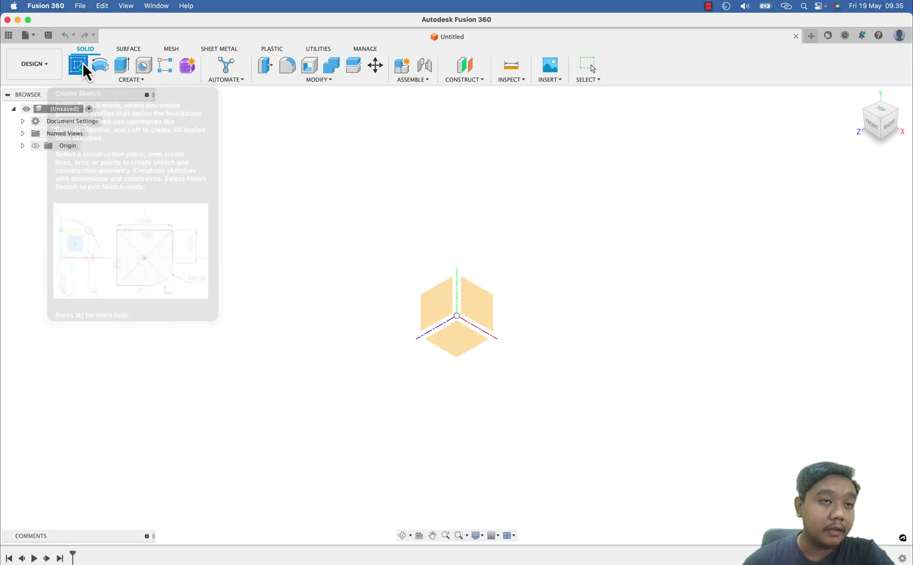
pyautogui.click(487, 307)
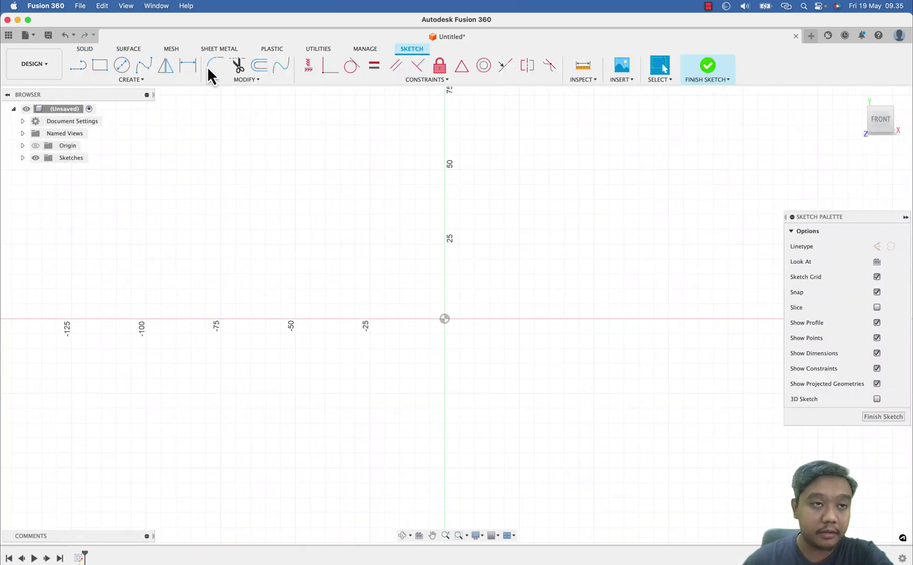
pyautogui.click(78, 66)
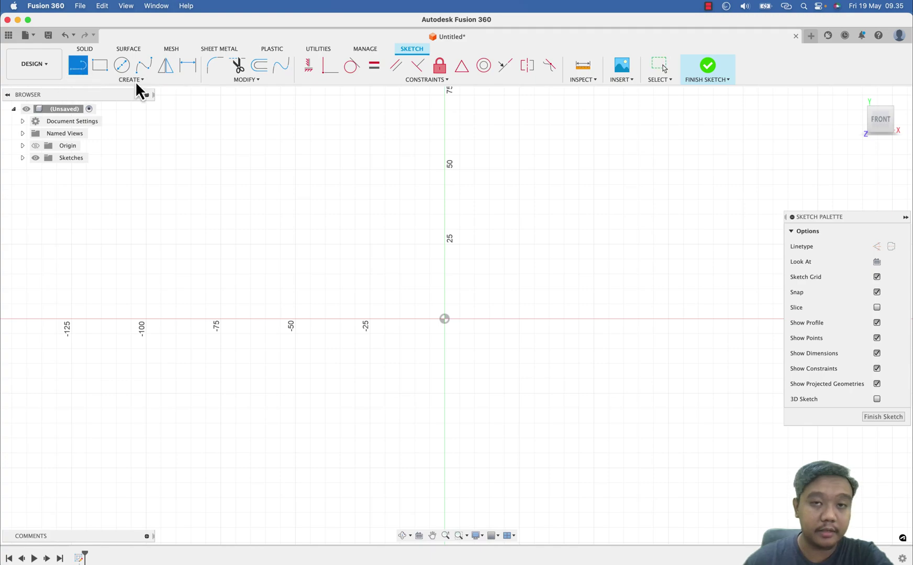
pyautogui.click(892, 247)
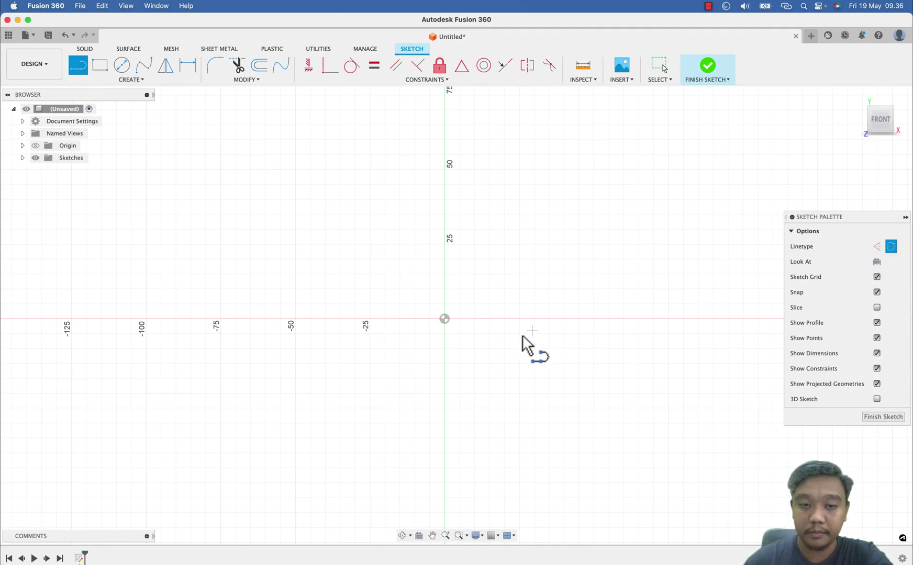
pyautogui.click(444, 319)
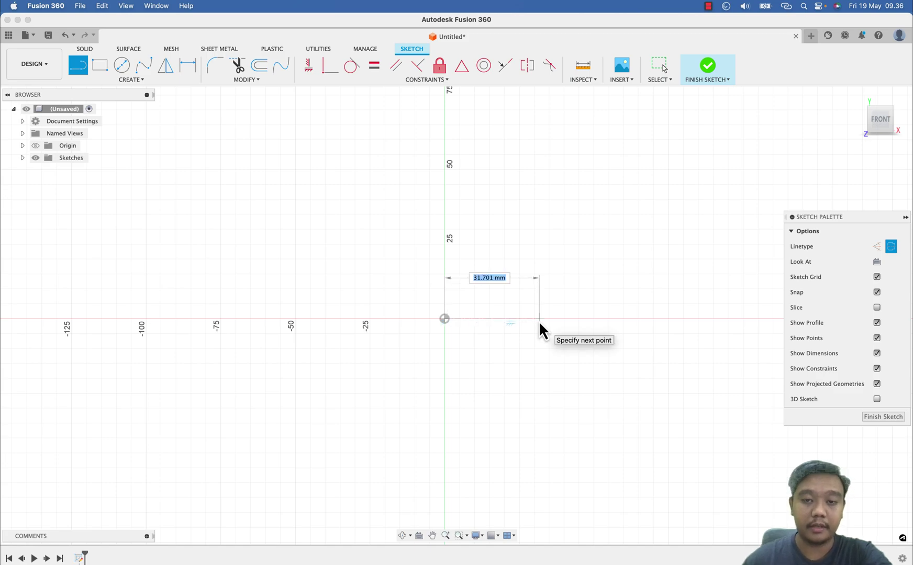
pyautogui.click(539, 319)
pyautogui.press('Escape')
pyautogui.moveTo(536, 254); pyautogui.dragTo(514, 287, button='middle')
# - Draw a rectangle above the centreline and dimension its bottom edge as Ø20
pyautogui.click(107, 67)
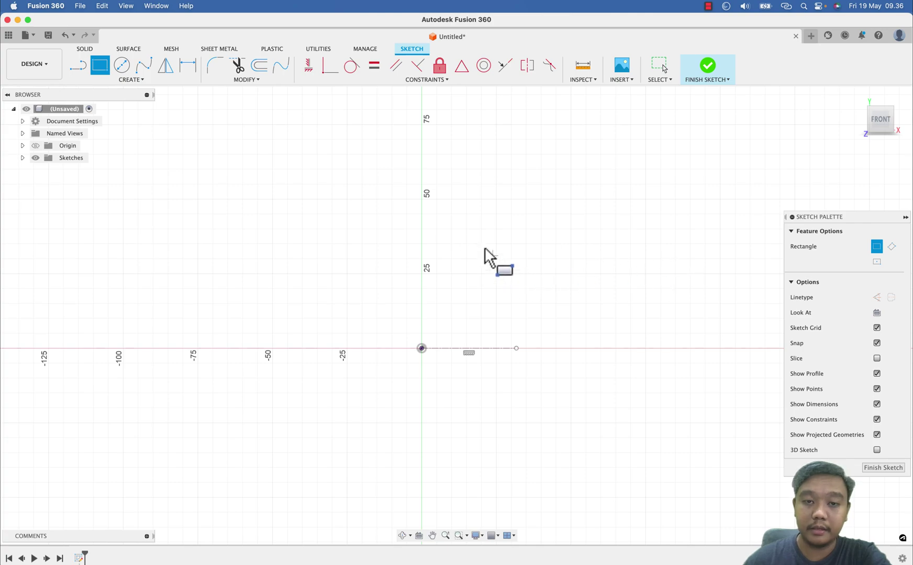
pyautogui.click(421, 224)
pyautogui.click(511, 136)
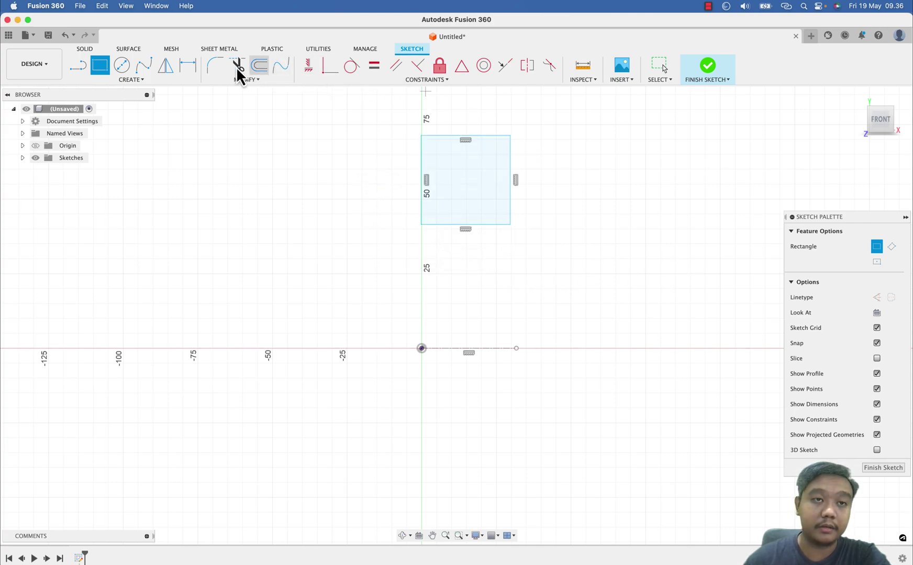
pyautogui.click(190, 66)
pyautogui.click(445, 225)
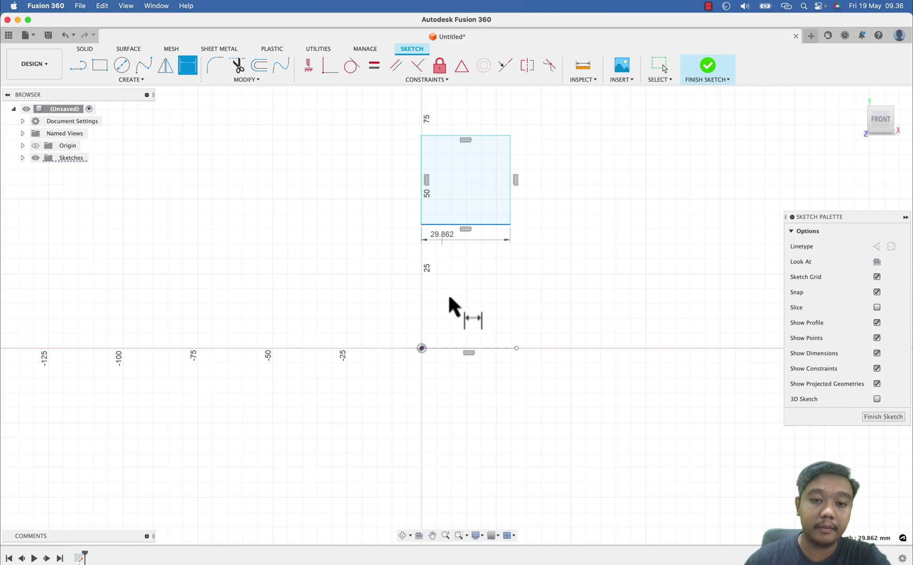
pyautogui.click(338, 336)
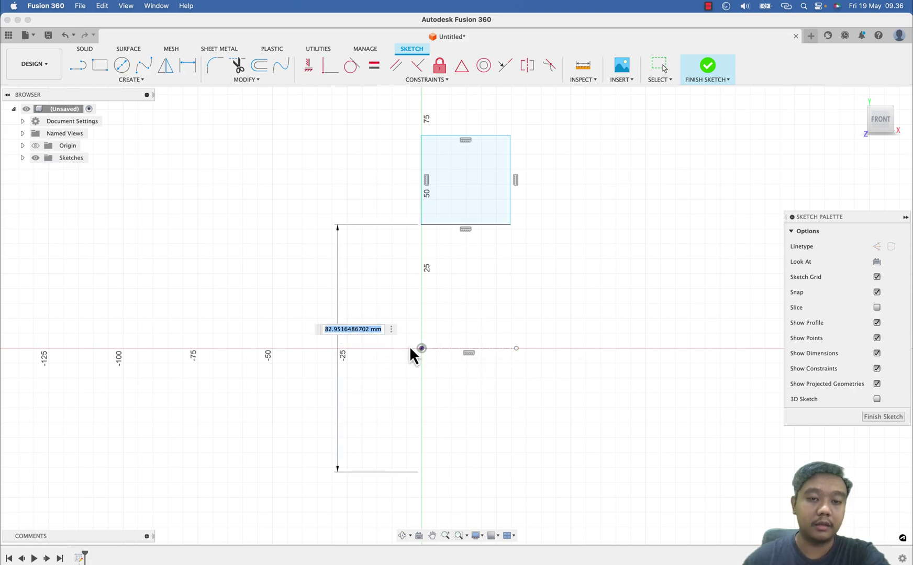
pyautogui.write('14')
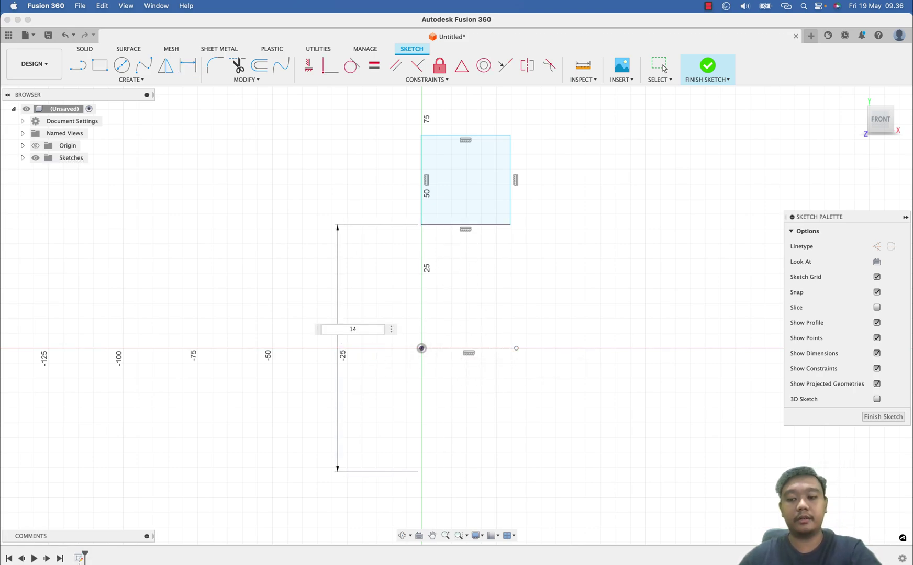
pyautogui.press('BackSpace')
pyautogui.press('BackSpace')
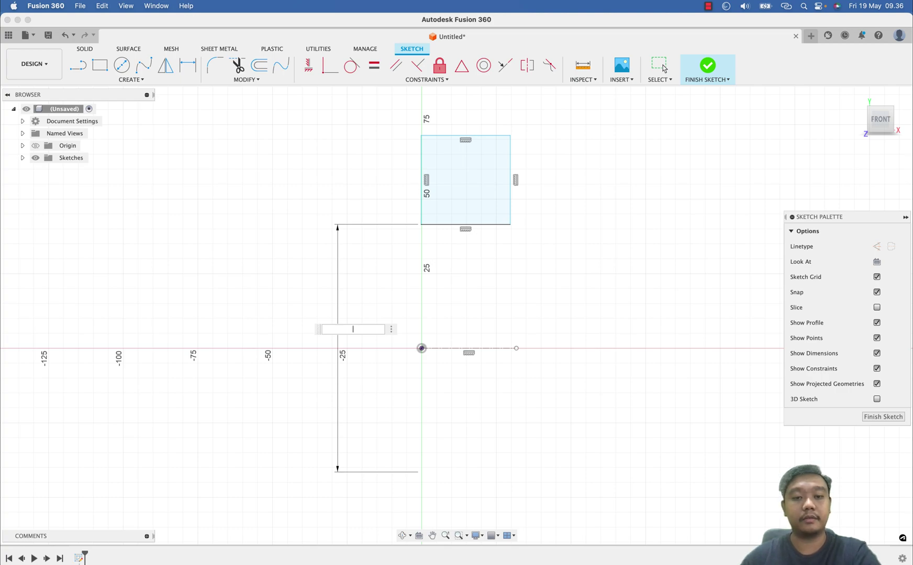
pyautogui.write('20')
pyautogui.press('Return')
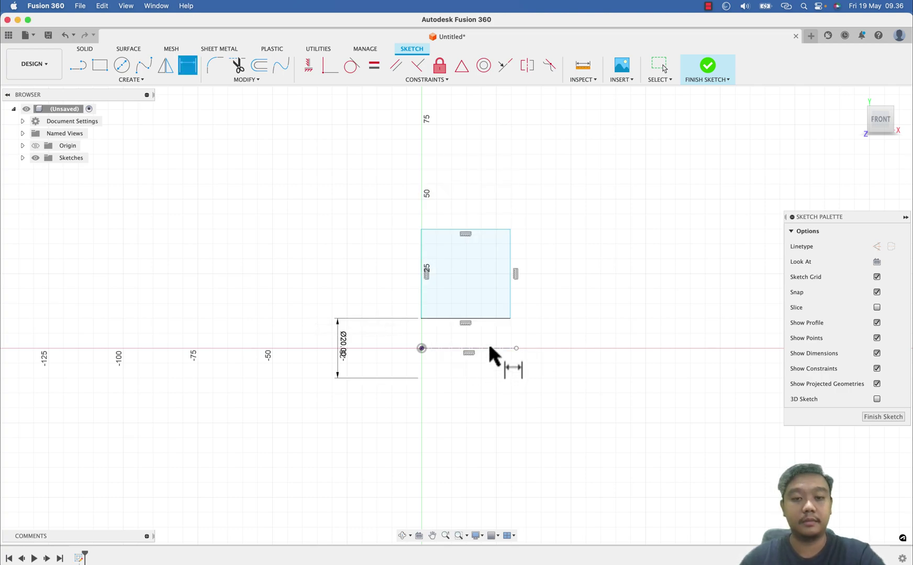
# - Dimension the rectangle's top edge as Ø60, then drag its sides to narrow it
pyautogui.click(492, 229)
pyautogui.click(463, 348)
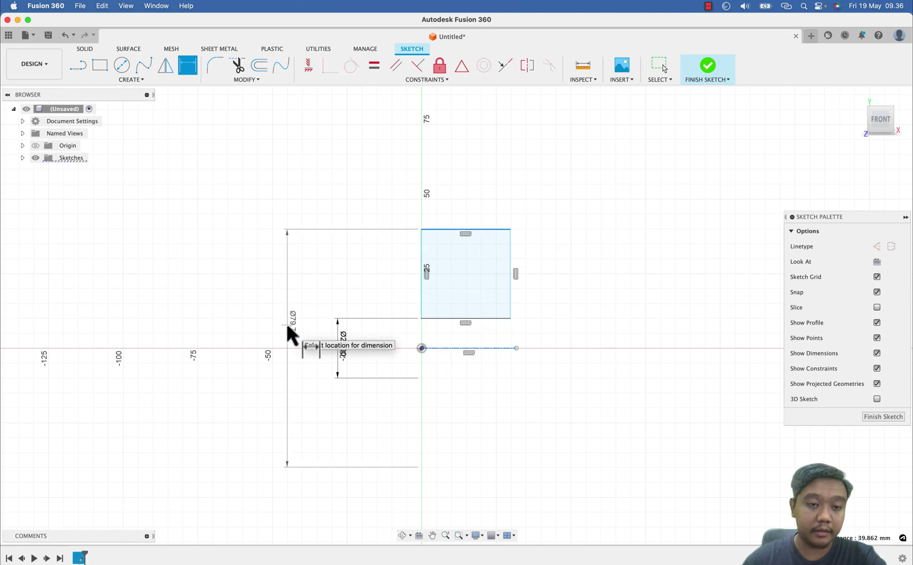
pyautogui.click(289, 310)
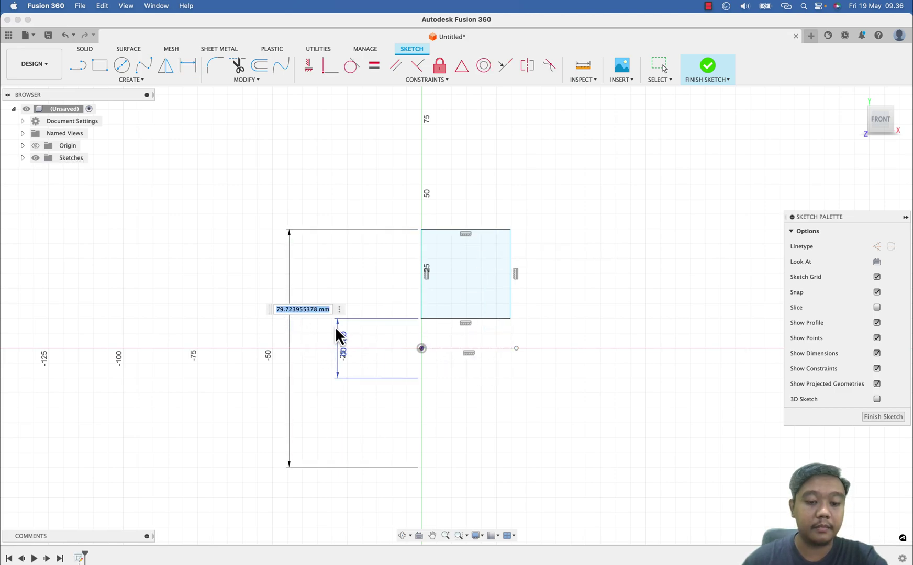
pyautogui.write('60')
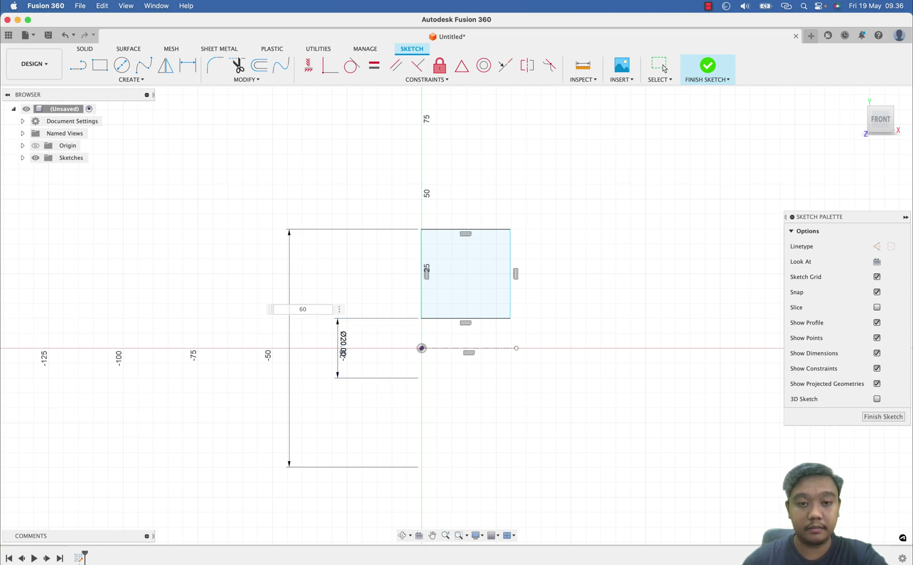
pyautogui.press('Return')
pyautogui.press('Escape')
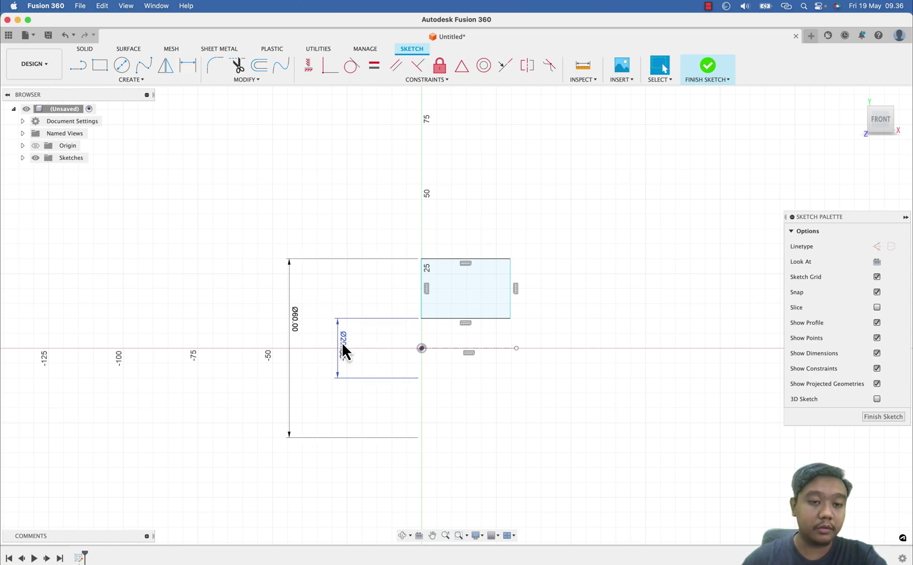
pyautogui.moveTo(340, 351); pyautogui.dragTo(333, 346)
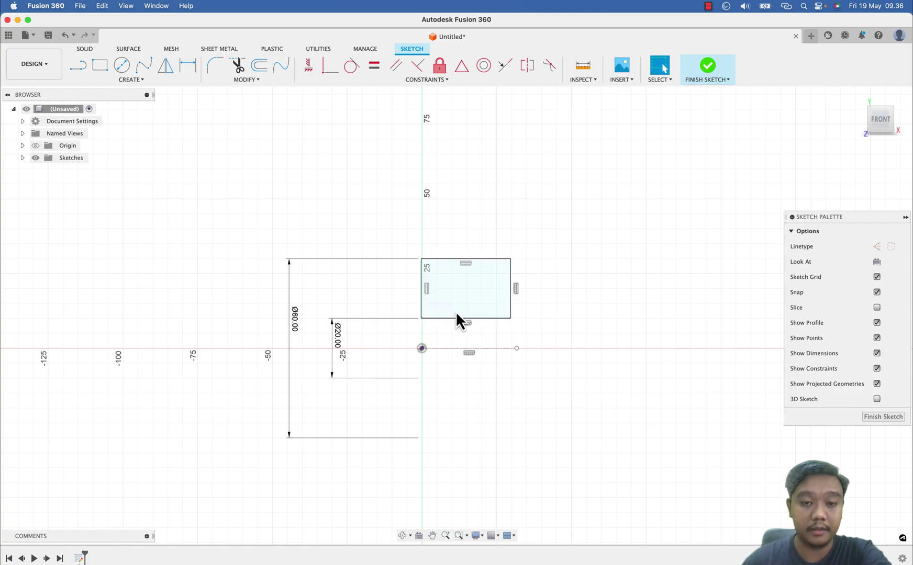
pyautogui.moveTo(423, 319); pyautogui.dragTo(395, 318)
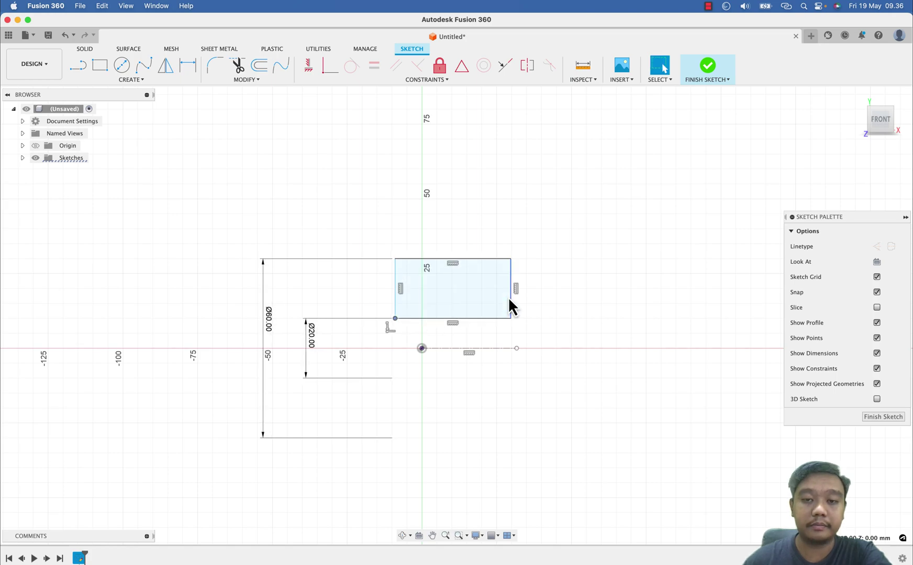
pyautogui.moveTo(511, 296); pyautogui.dragTo(469, 296)
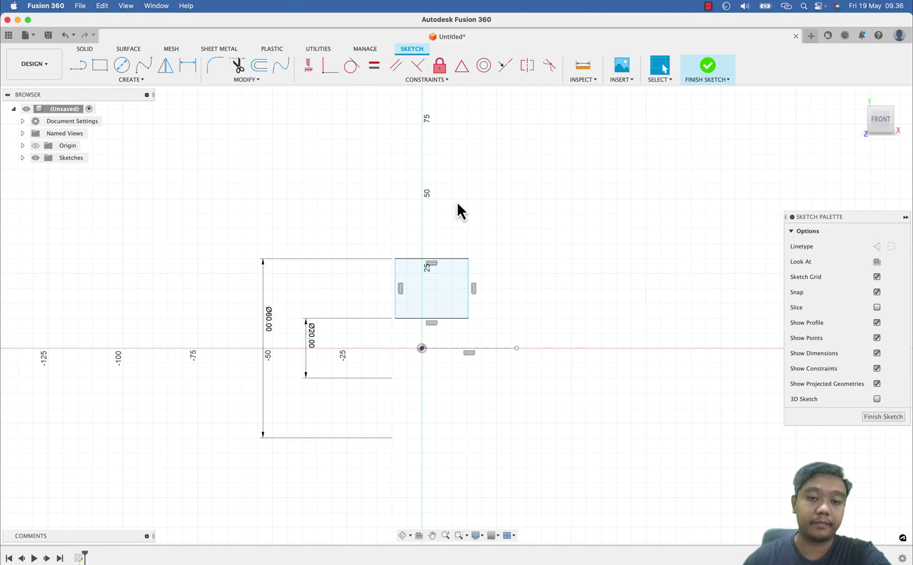
# - Add a vertical construction line and make the rectangle's sides symmetric about it
pyautogui.click(86, 68)
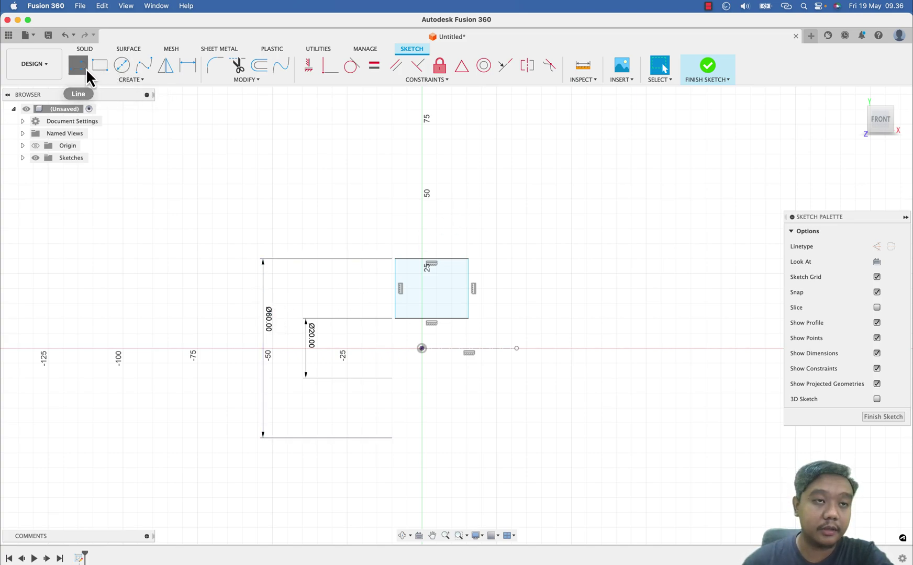
pyautogui.click(876, 247)
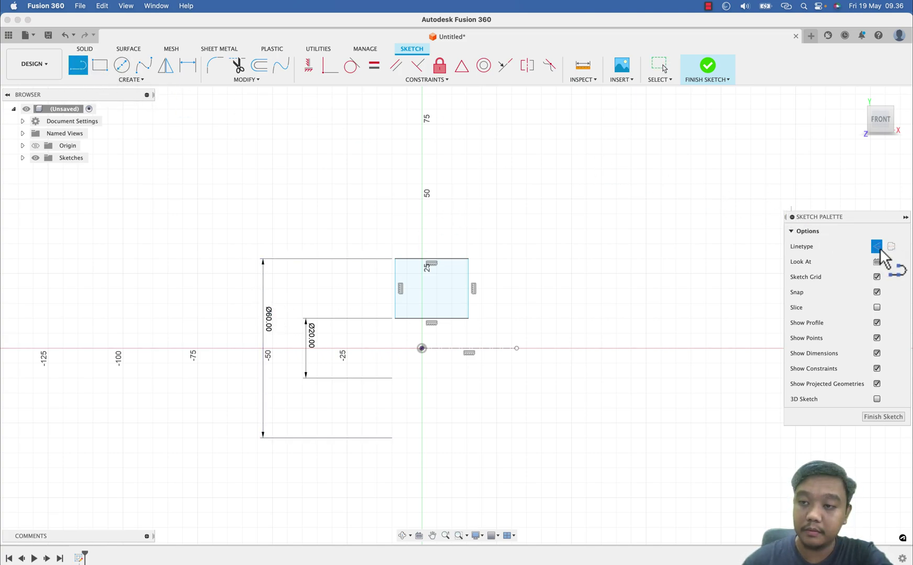
pyautogui.click(422, 348)
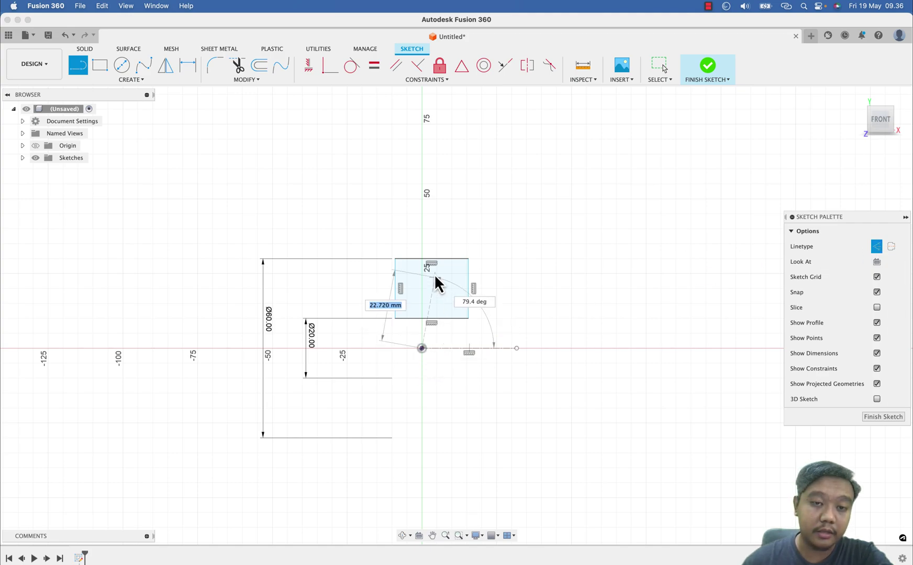
pyautogui.click(422, 249)
pyautogui.press('Escape')
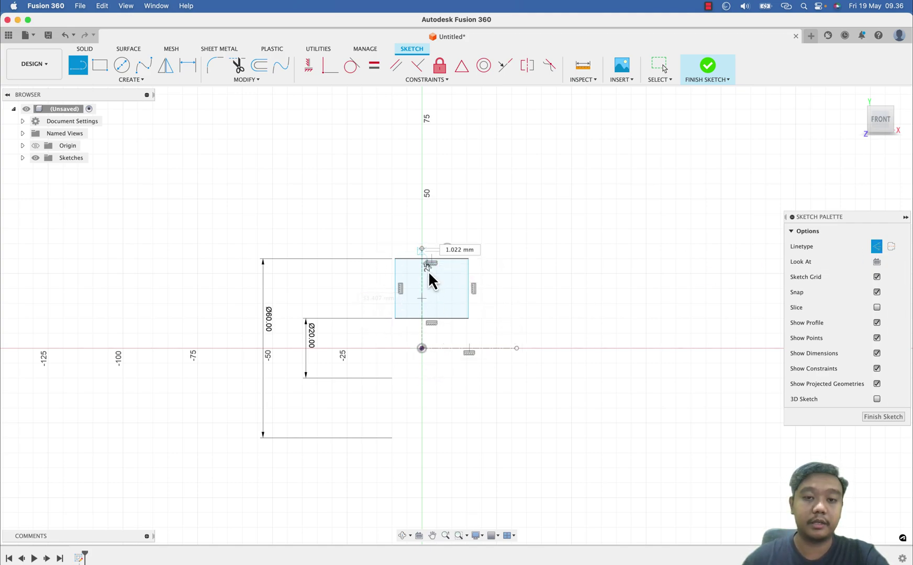
pyautogui.click(525, 65)
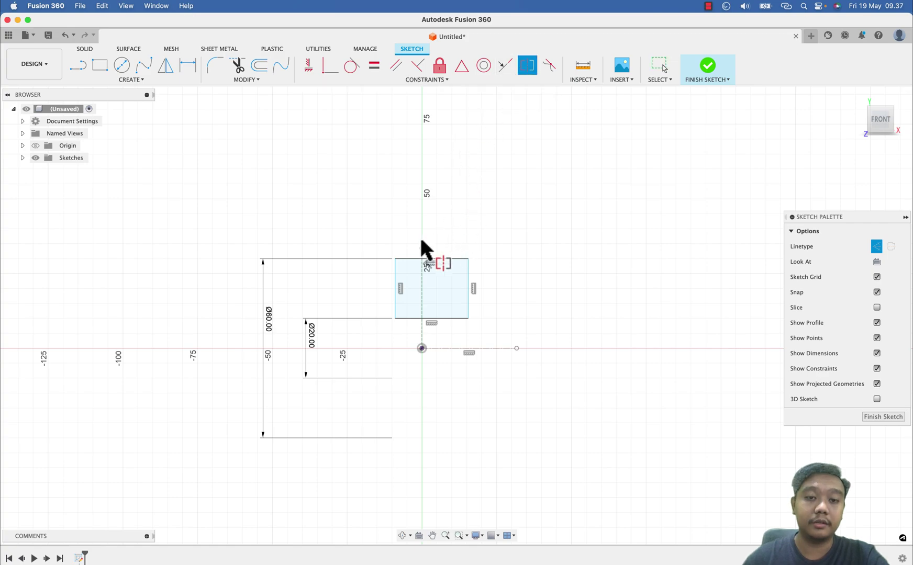
pyautogui.click(396, 269)
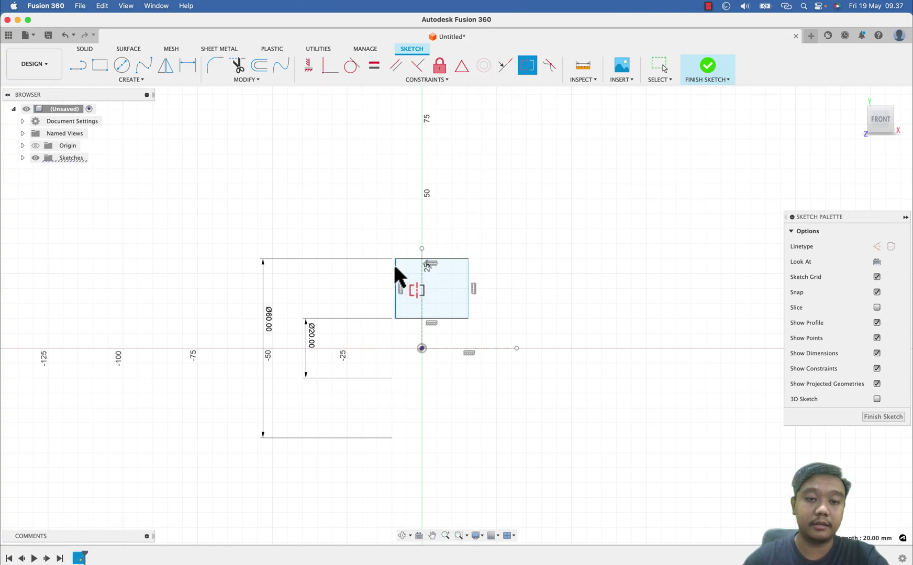
pyautogui.click(469, 286)
pyautogui.click(422, 277)
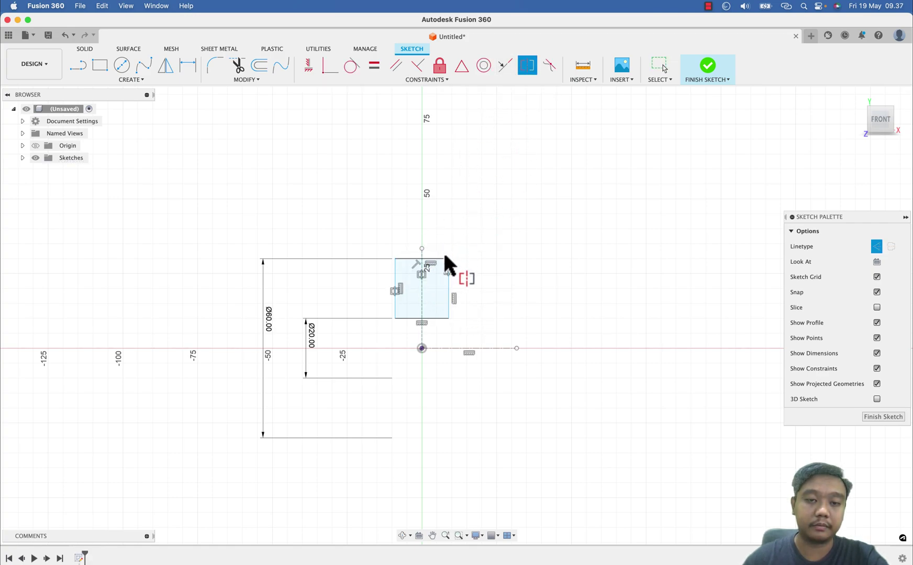
# - Set the rectangle's width to 10 mm
pyautogui.click(187, 65)
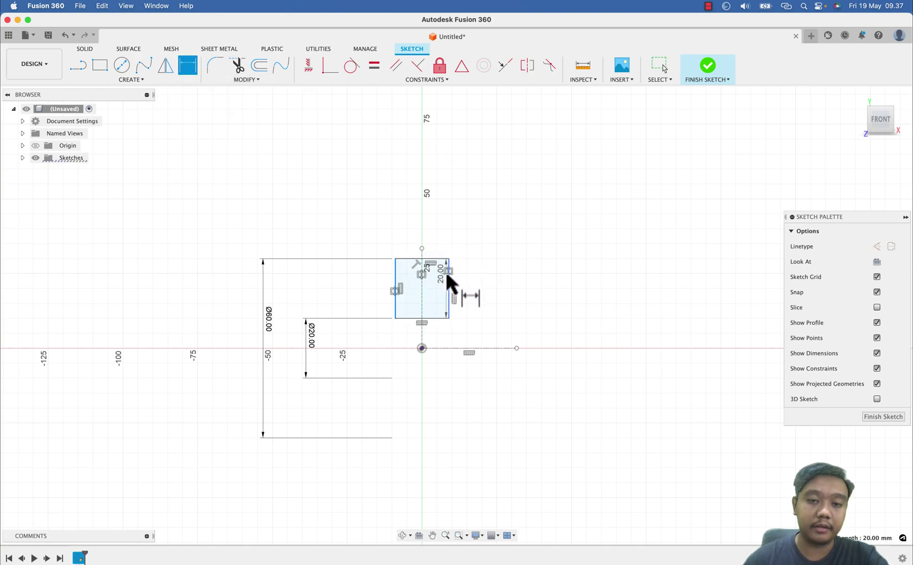
pyautogui.click(445, 259)
pyautogui.click(471, 217)
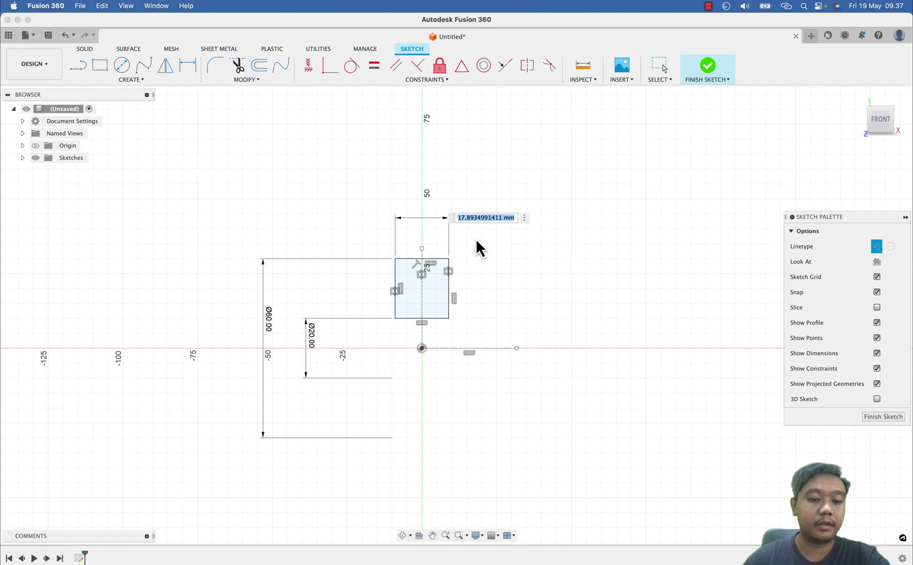
pyautogui.write('10')
pyautogui.press('Return')
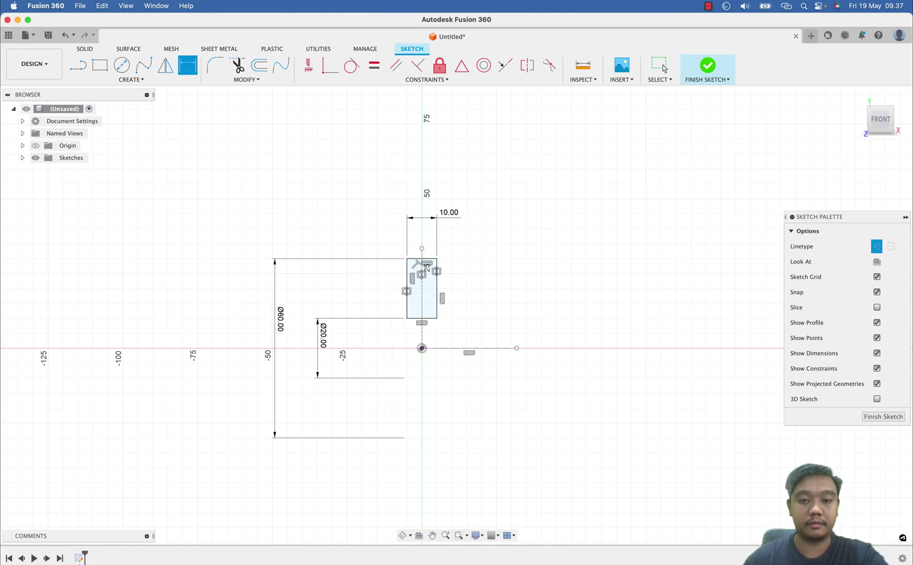
pyautogui.scroll(2, 438, 305)
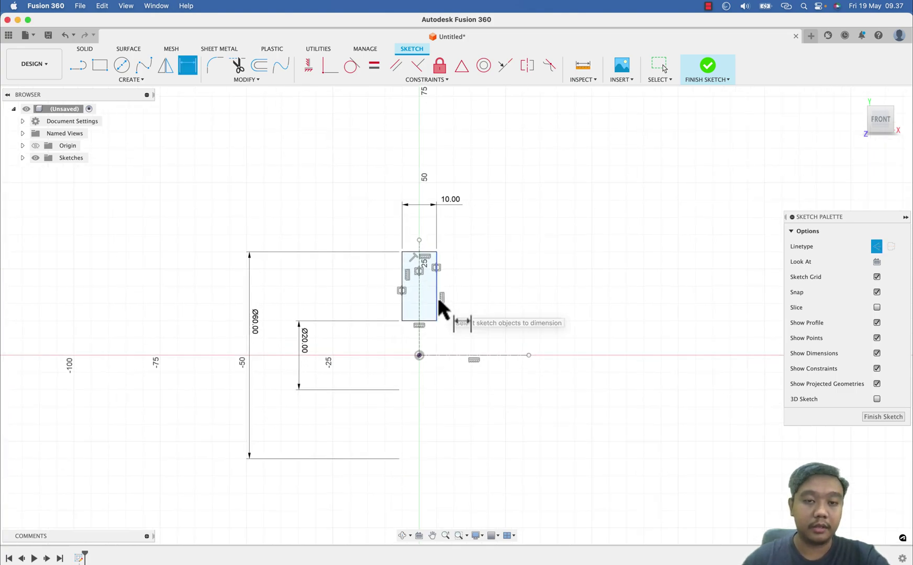
pyautogui.press('Escape')
# - Change the Ø60 diameter dimension to 40
pyautogui.doubleClick(254, 325)
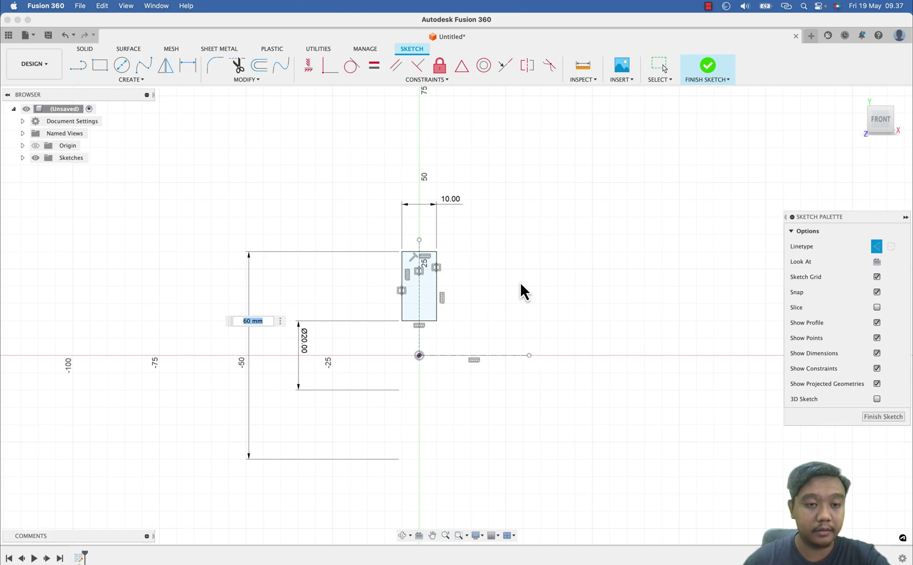
pyautogui.write('40')
pyautogui.press('Return')
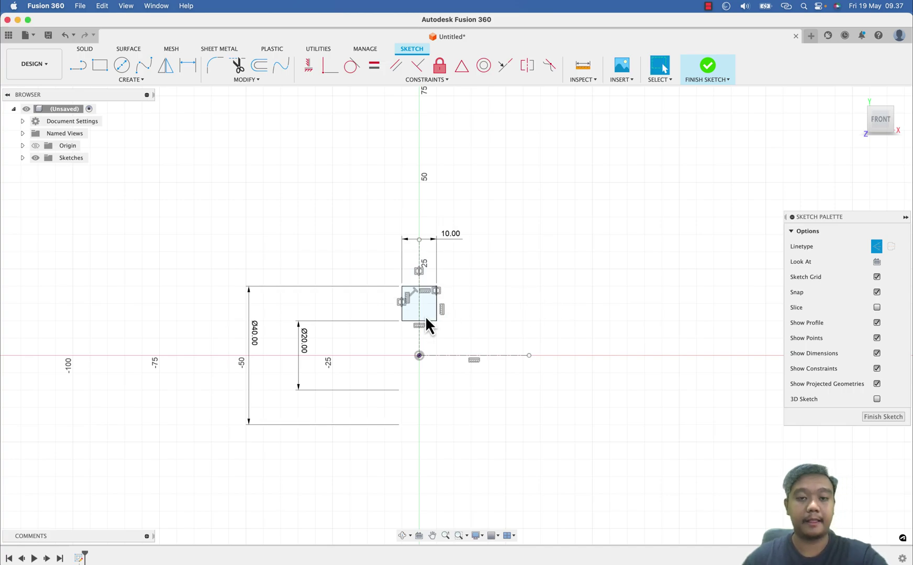
pyautogui.scroll(6, 427, 324)
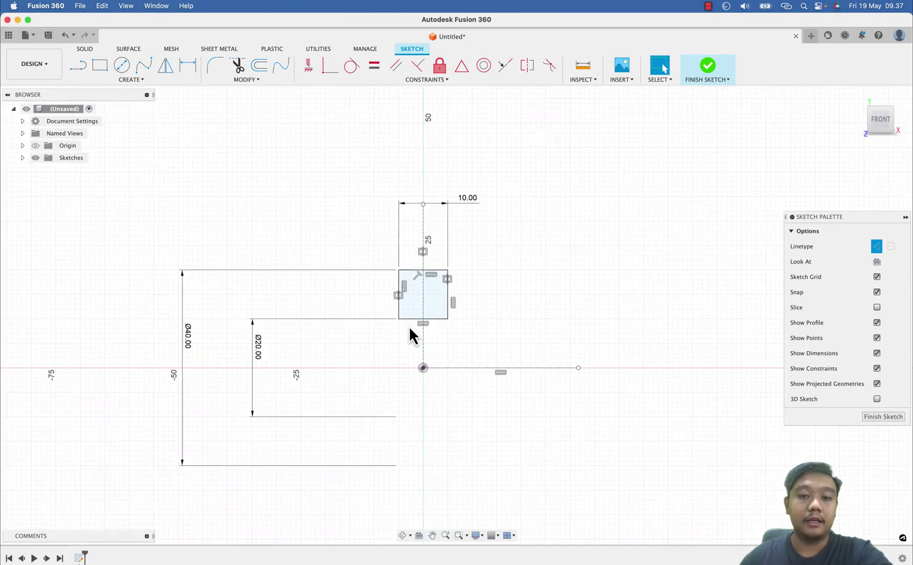
# - Draw a circle centred on the vertical axis inside the rectangle
pyautogui.rightClick(475, 330)
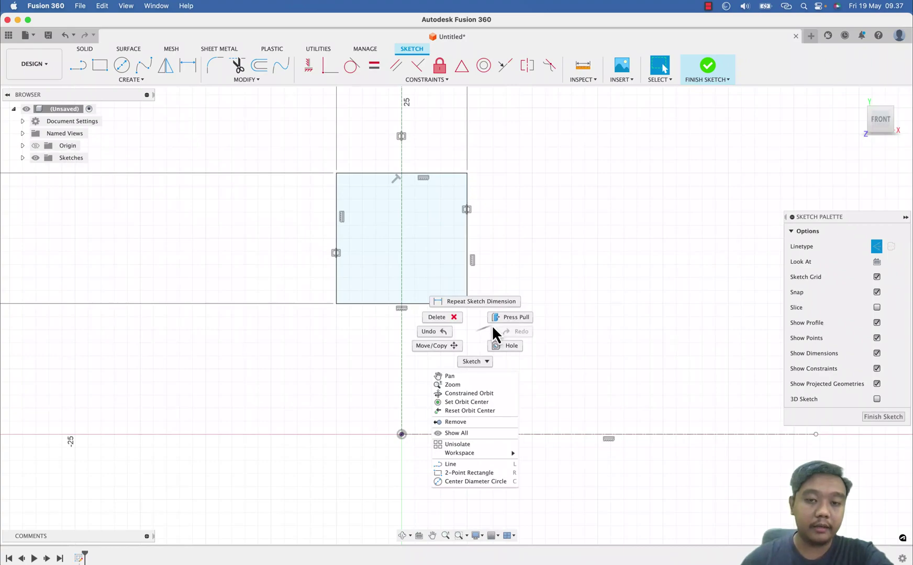
pyautogui.click(480, 297)
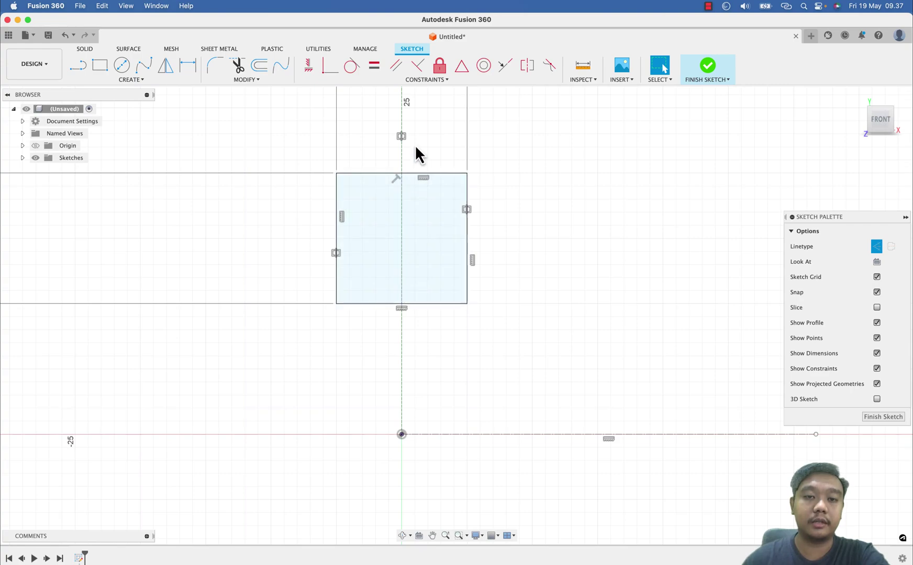
pyautogui.click(401, 314)
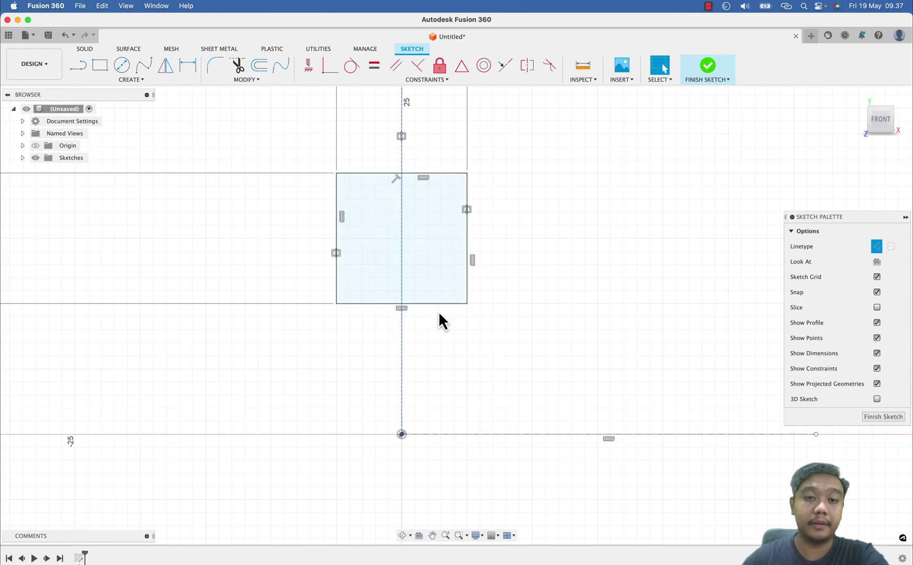
pyautogui.click(121, 65)
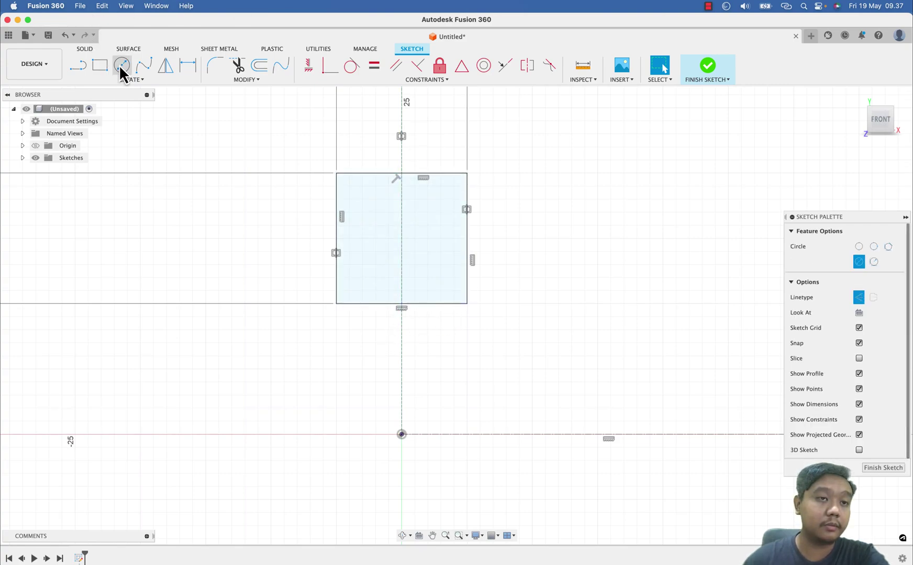
pyautogui.click(402, 238)
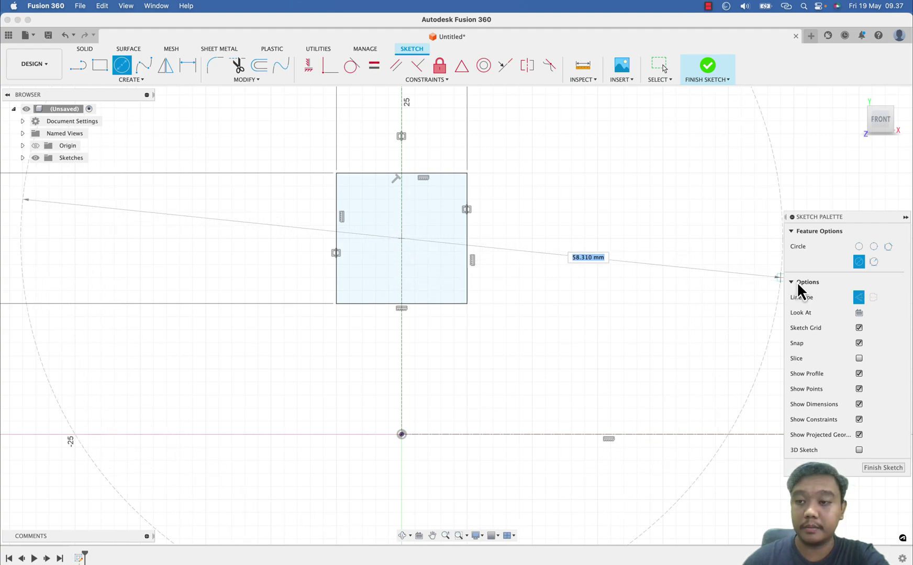
pyautogui.click(440, 260)
pyautogui.scroll(5, 426, 241)
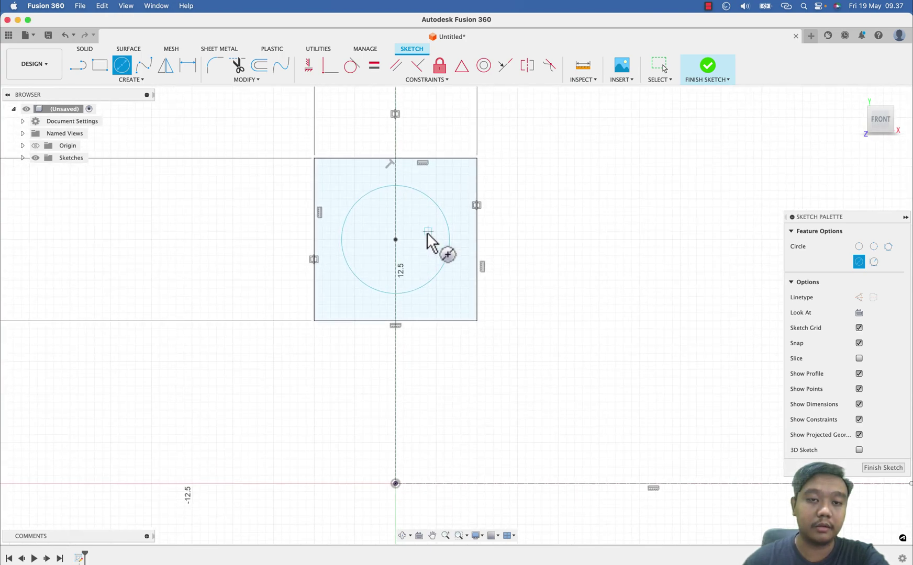
# - Draw two horizontal lines across the rectangle, one above and one below the circle's centre
pyautogui.click(79, 64)
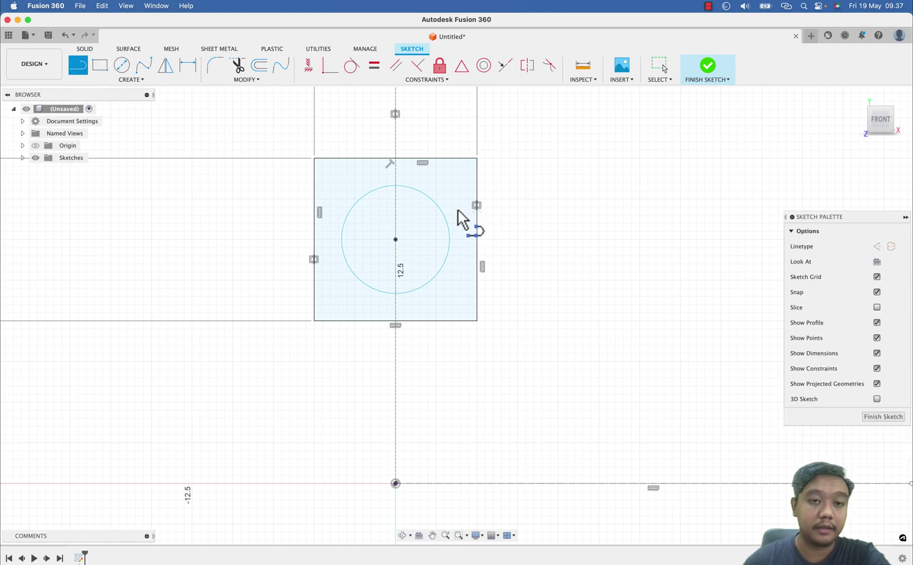
pyautogui.click(314, 194)
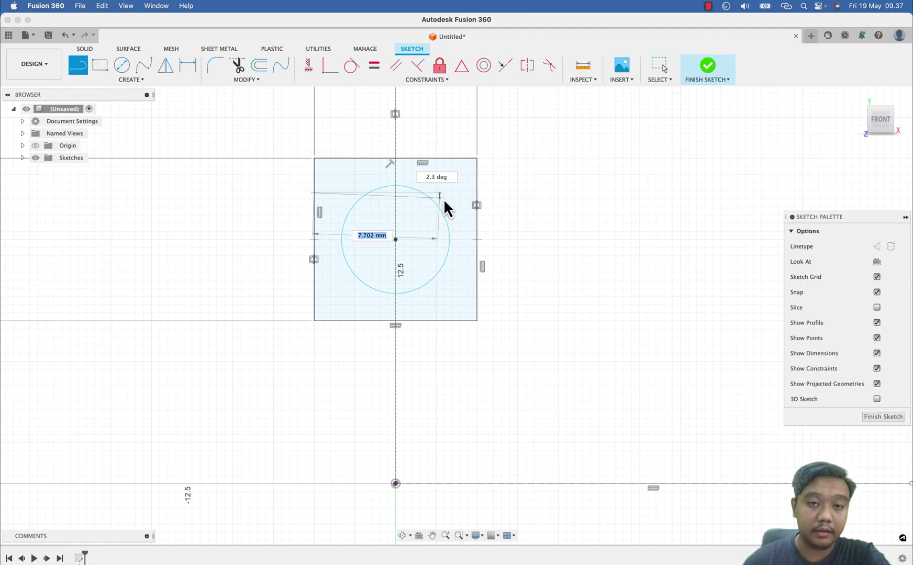
pyautogui.doubleClick(477, 193)
pyautogui.click(315, 280)
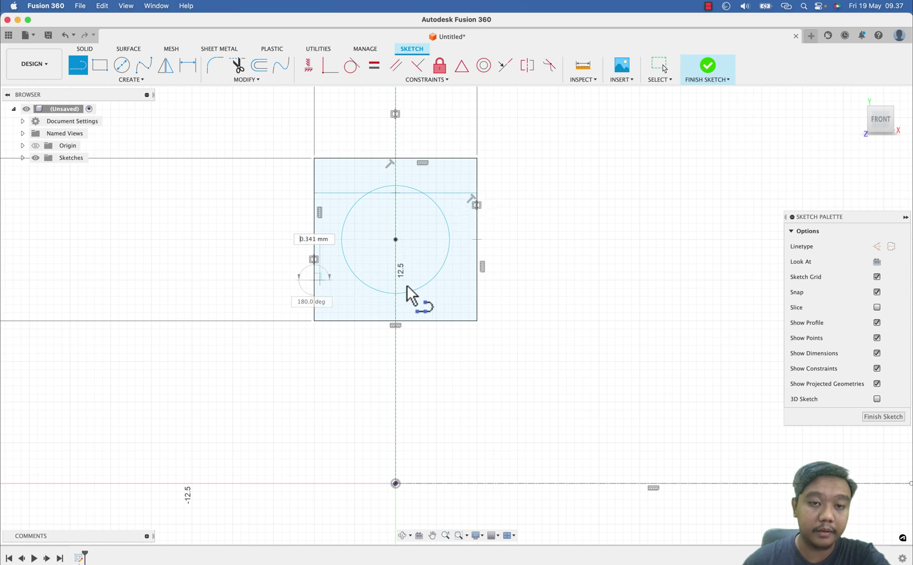
pyautogui.doubleClick(477, 281)
pyautogui.scroll(3, 434, 248)
# - Trim away the four line pieces lying inside the circle
pyautogui.click(237, 67)
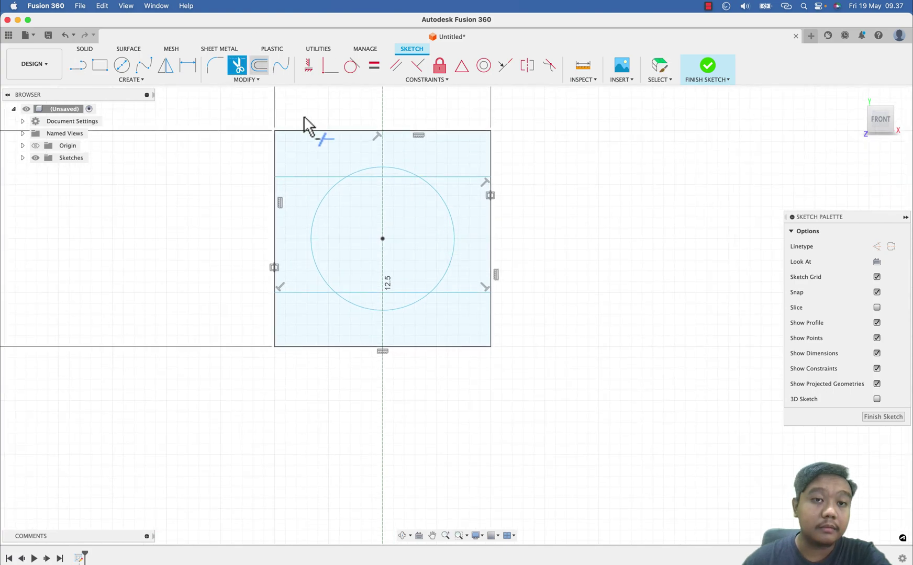
pyautogui.click(364, 177)
pyautogui.click(366, 292)
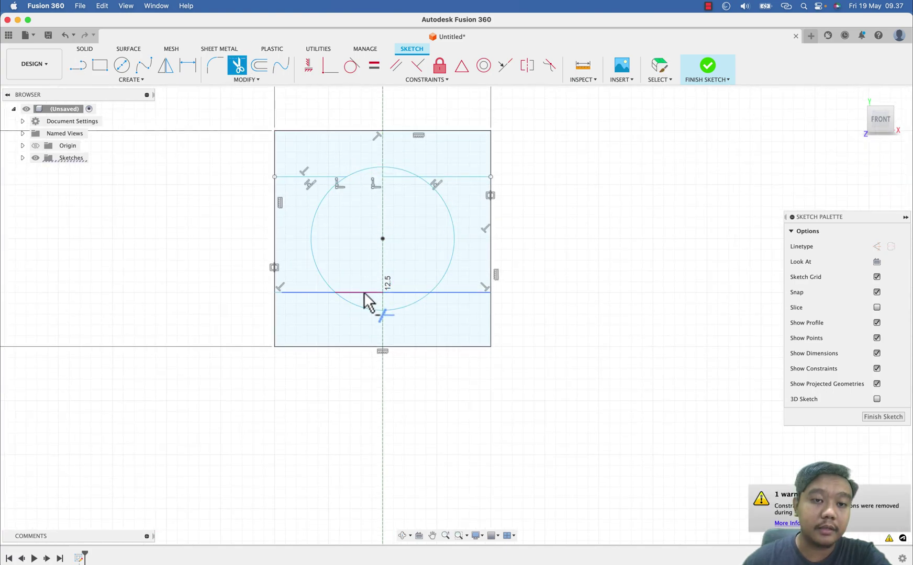
pyautogui.click(411, 293)
pyautogui.click(411, 181)
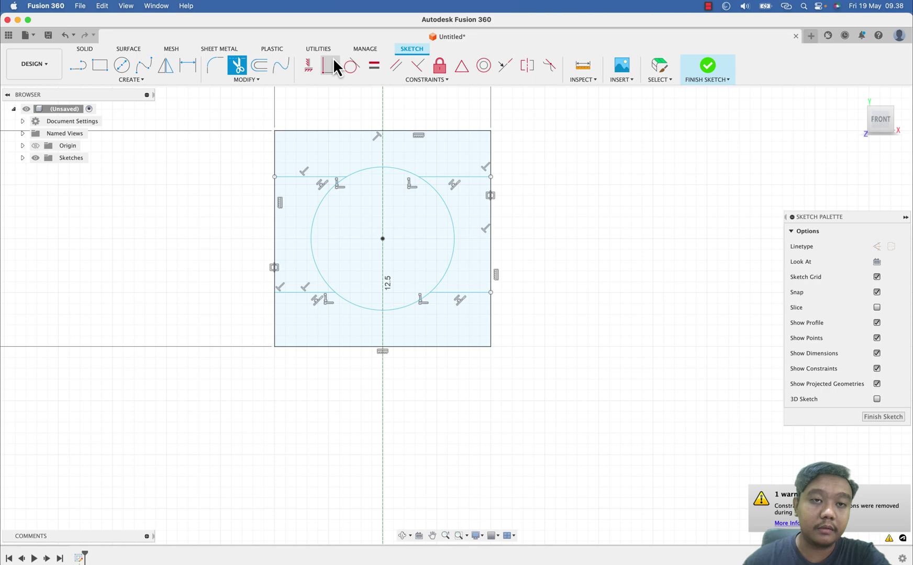
# - Dimension the upper line 2 mm from the rectangle's top edge
pyautogui.click(188, 67)
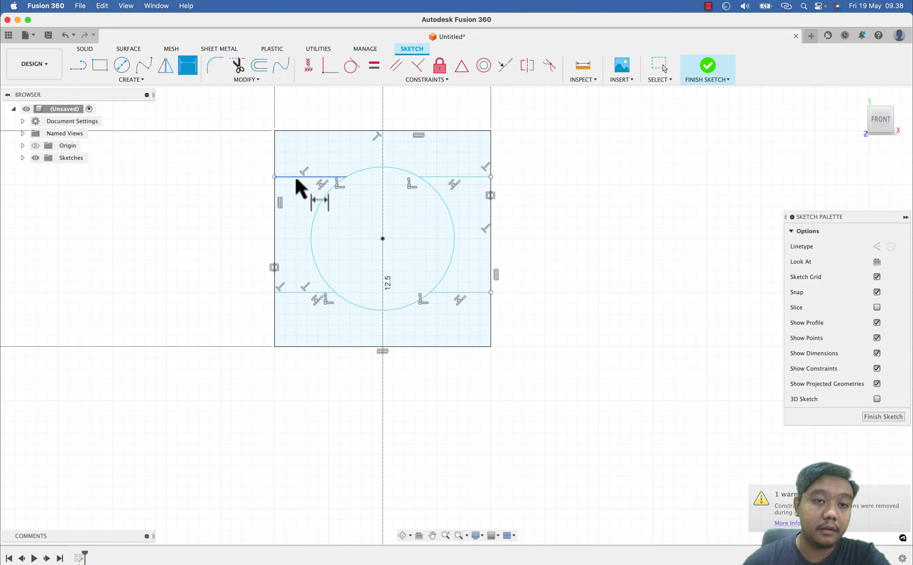
pyautogui.click(296, 177)
pyautogui.click(285, 131)
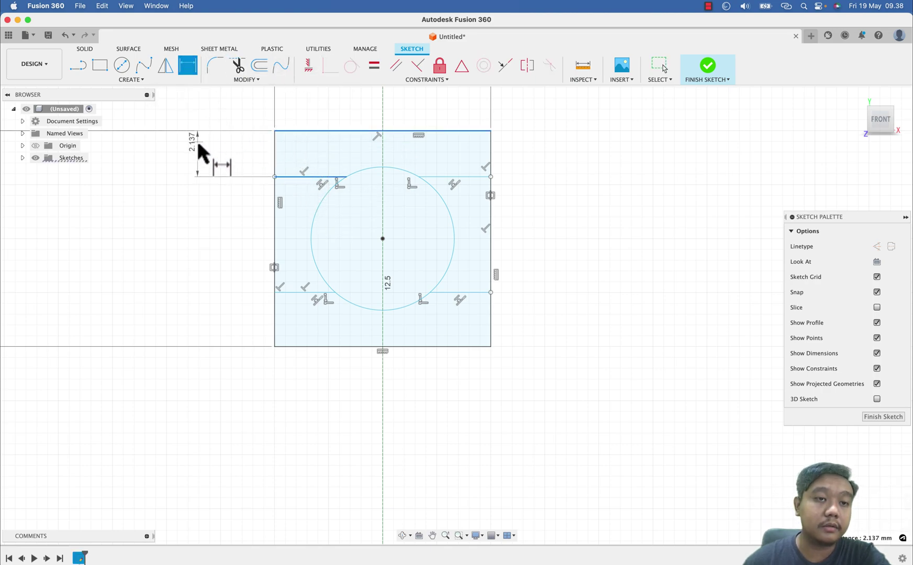
pyautogui.click(214, 149)
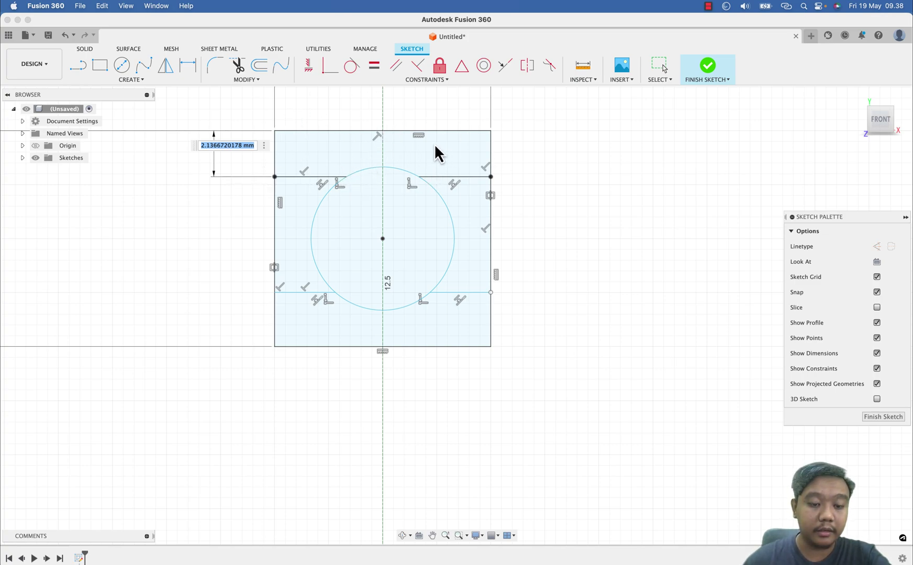
pyautogui.write('2')
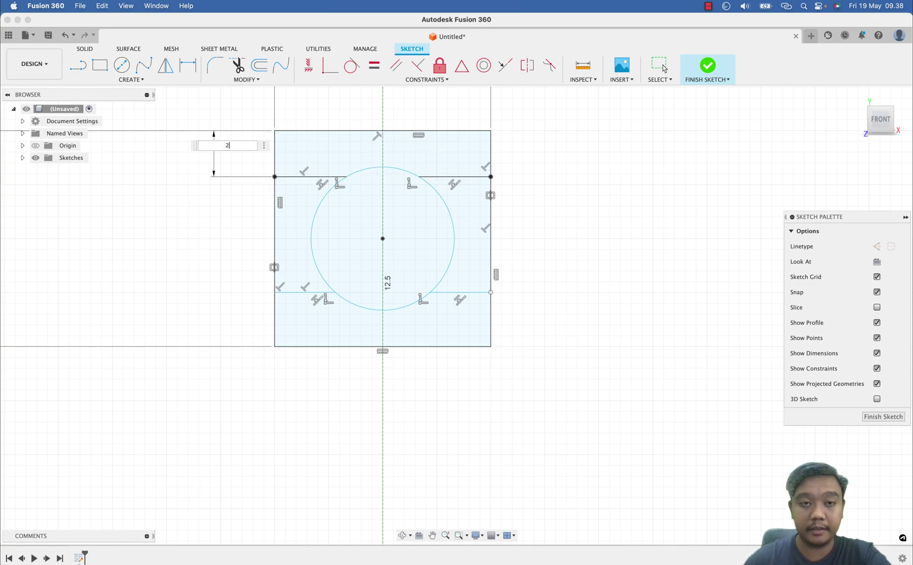
pyautogui.press('Return')
# - Dimension the lower line 2.5 mm from the rectangle's bottom edge
pyautogui.click(311, 293)
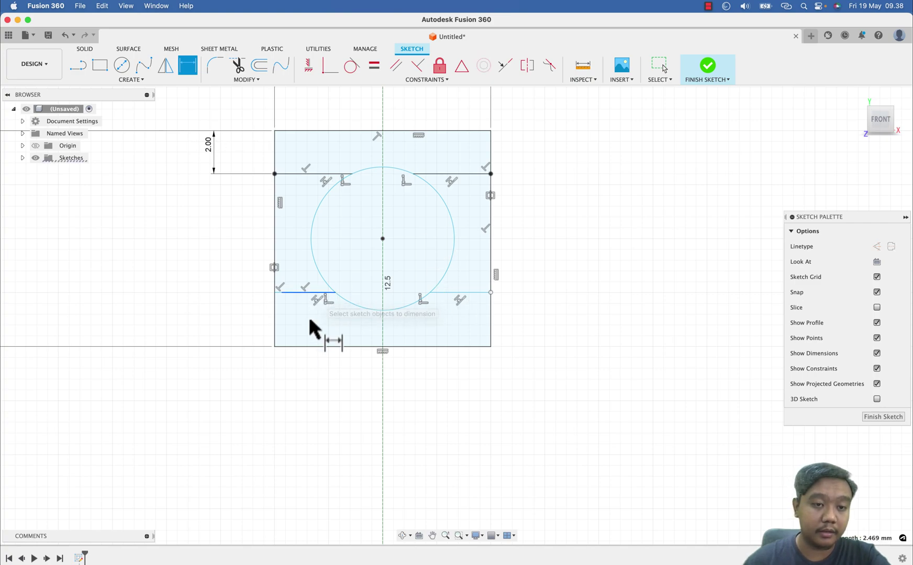
pyautogui.click(285, 347)
pyautogui.click(205, 314)
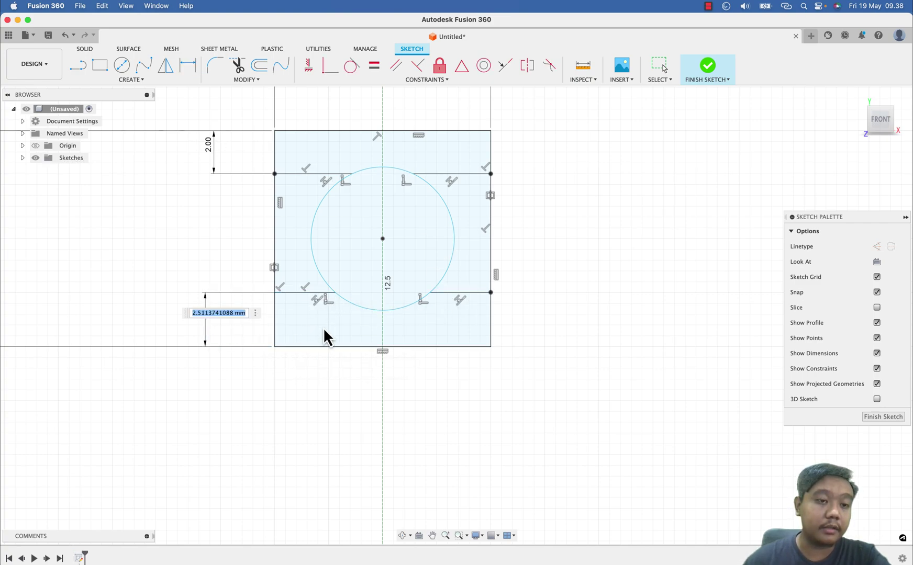
pyautogui.write('2')
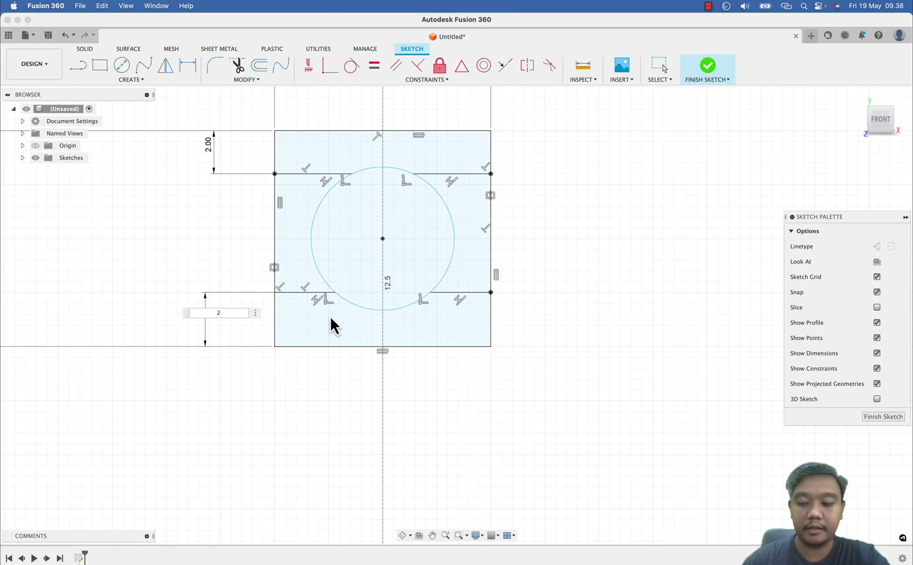
pyautogui.write('.5')
pyautogui.press('Return')
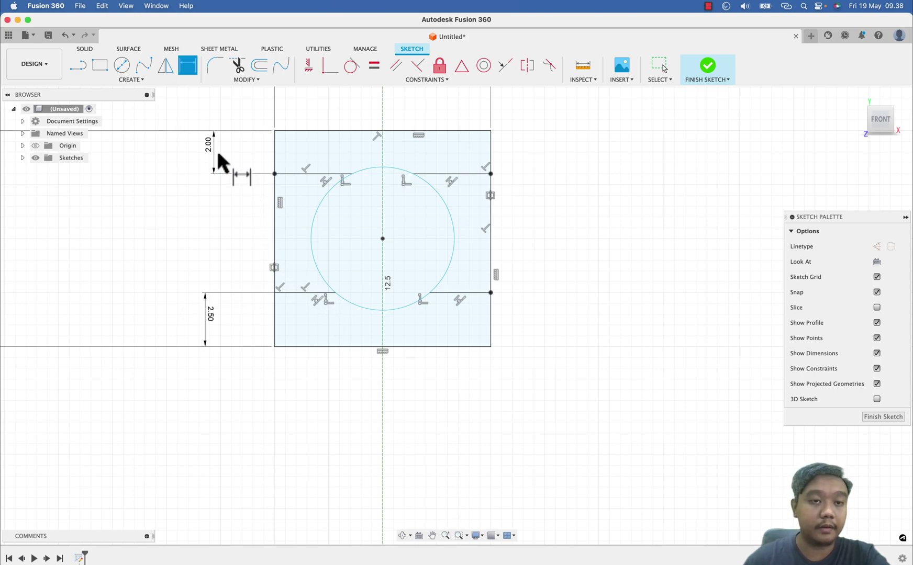
# - Correct the upper line's distance from 2 to 2.5 mm
pyautogui.doubleClick(208, 147)
pyautogui.write('2.')
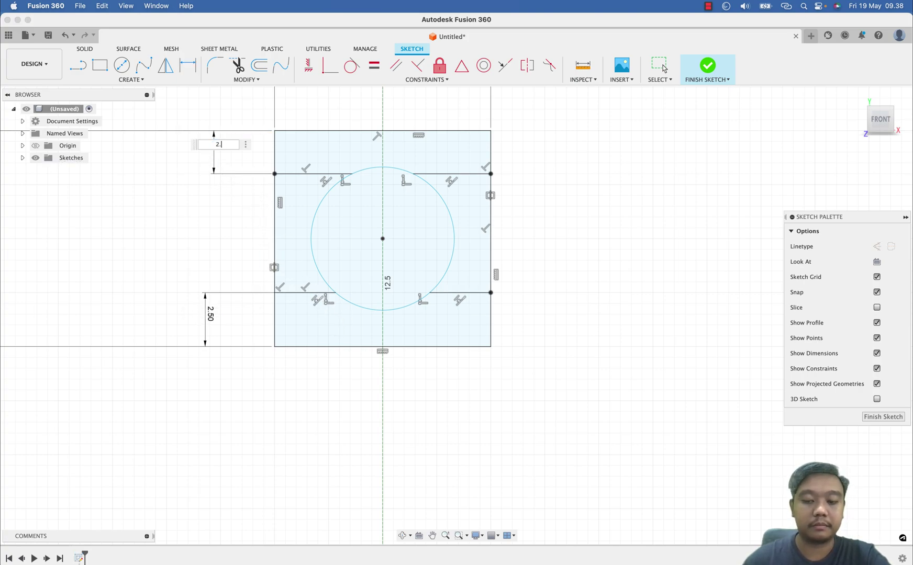
pyautogui.write('5')
pyautogui.press('Return')
pyautogui.press('d')
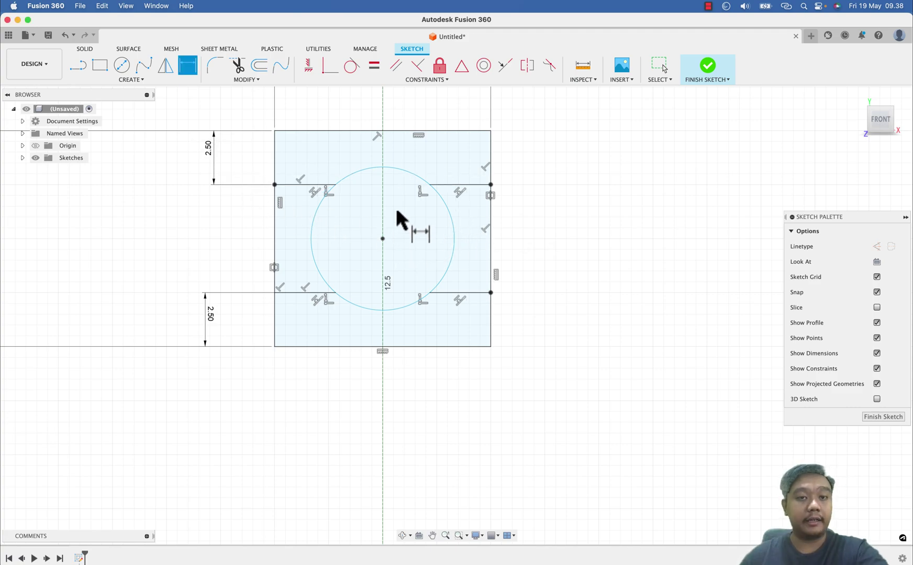
pyautogui.scroll(2, 398, 216)
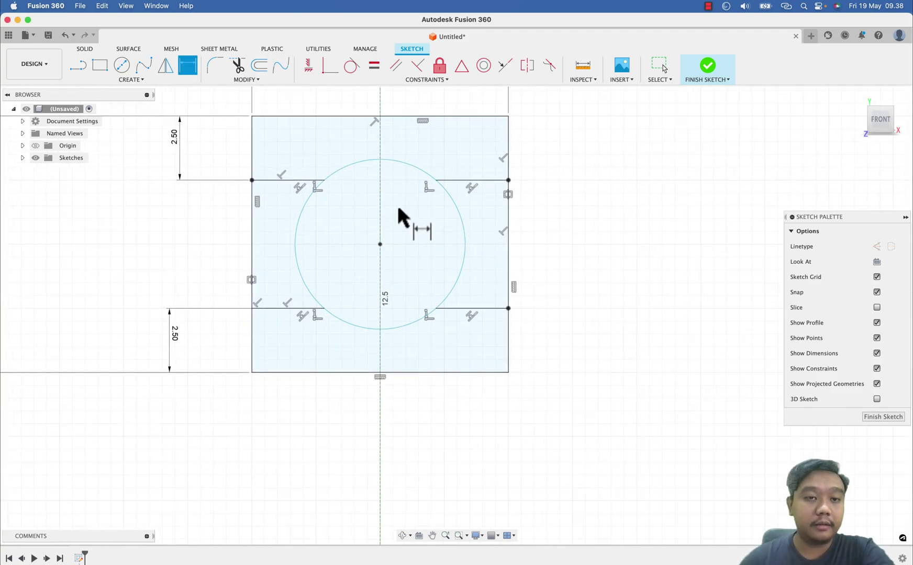
pyautogui.click(466, 230)
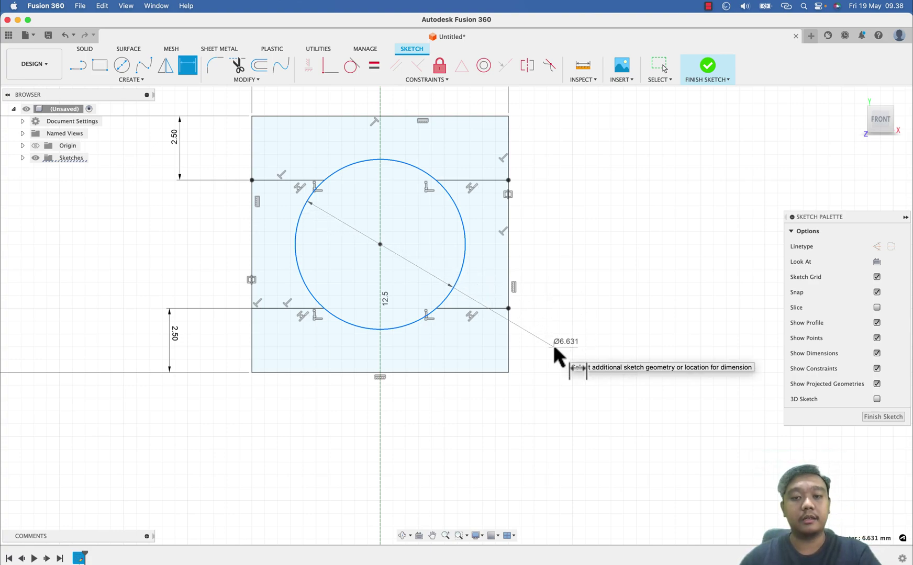
pyautogui.press('Escape')
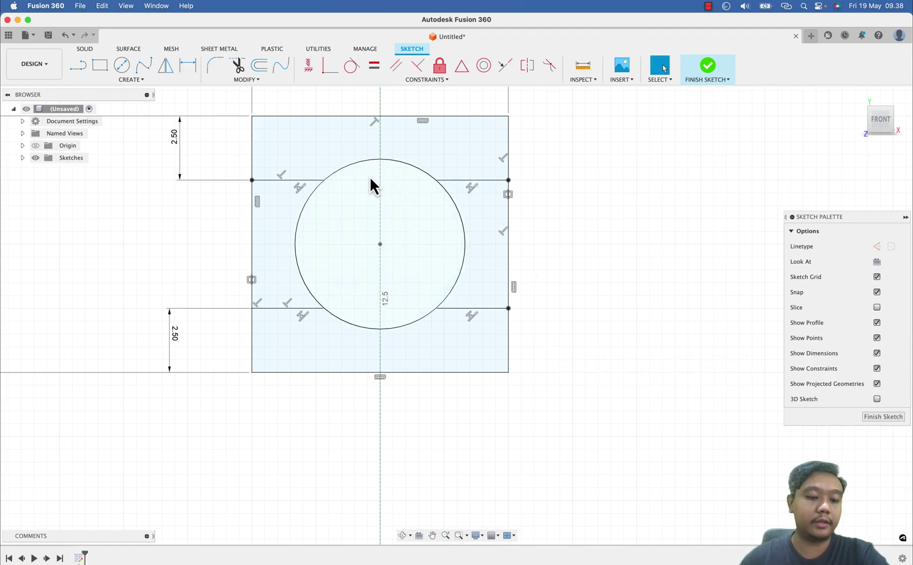
# - Add a concentric circle and set the gap between the two circles to 0.1 mm
pyautogui.click(121, 65)
pyautogui.click(380, 244)
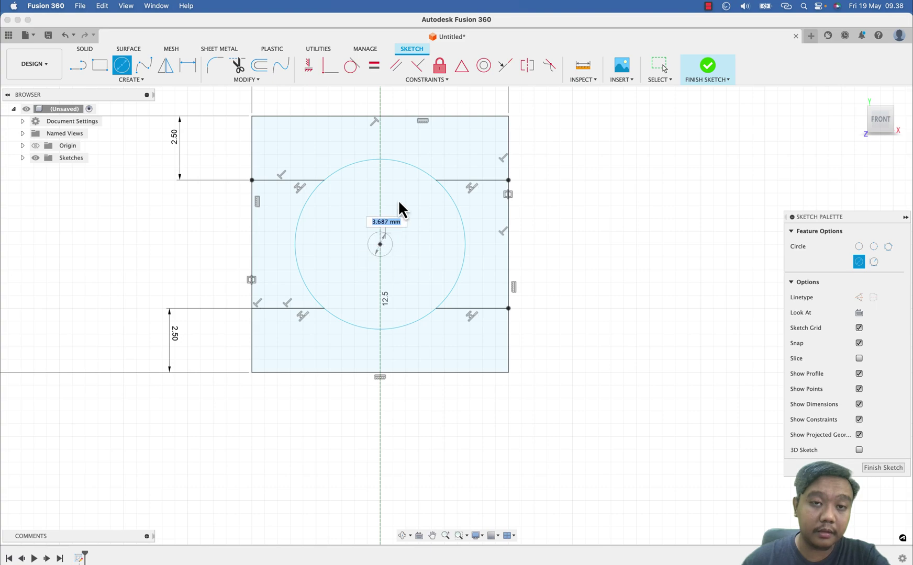
pyautogui.click(409, 173)
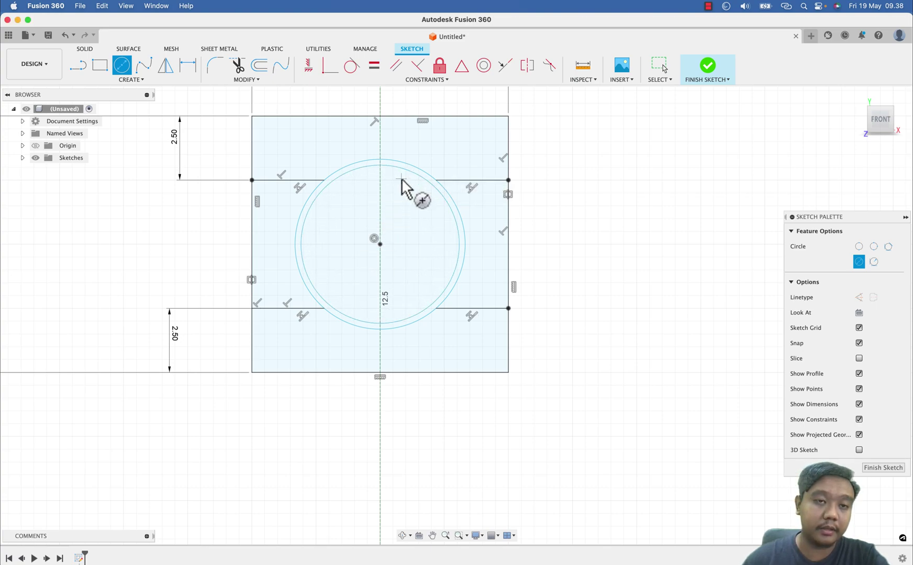
pyautogui.press('Escape')
pyautogui.click(189, 66)
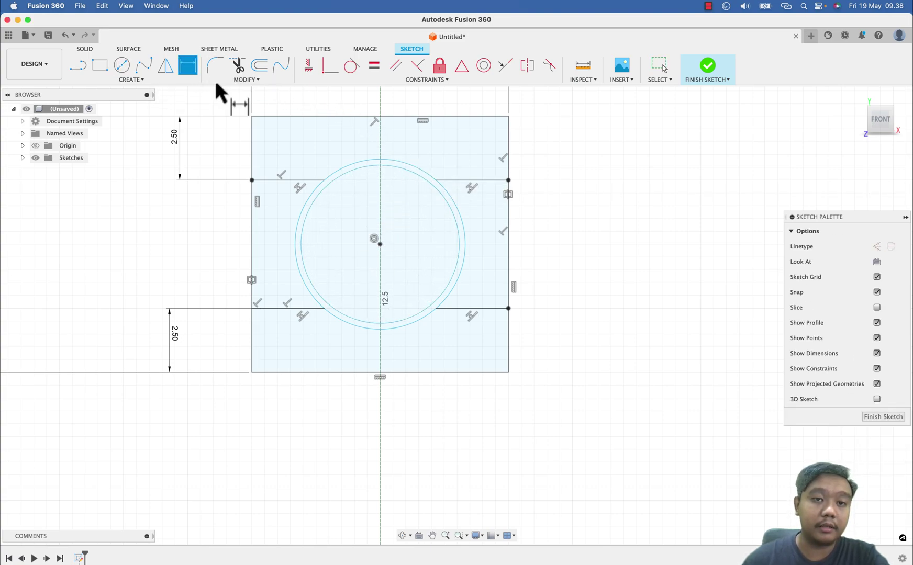
pyautogui.click(448, 204)
pyautogui.click(451, 197)
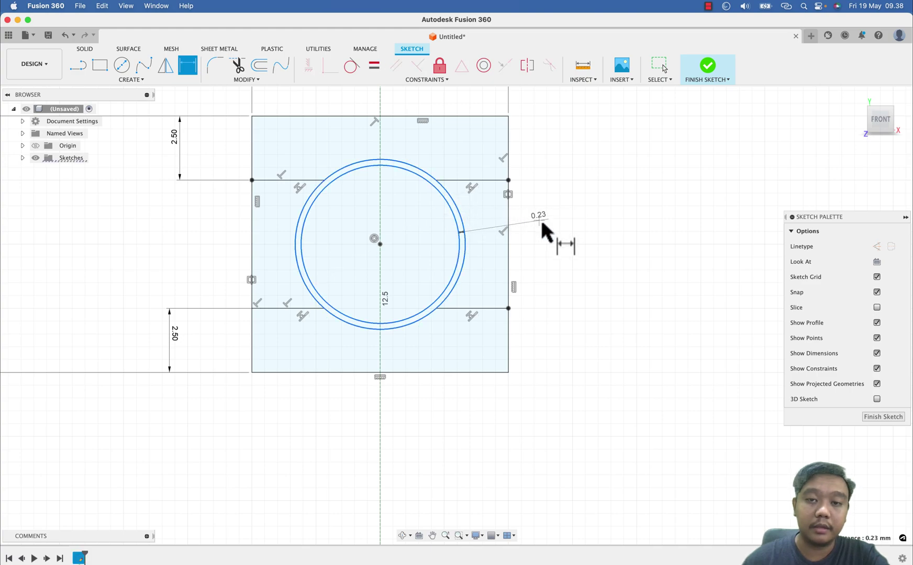
pyautogui.click(581, 241)
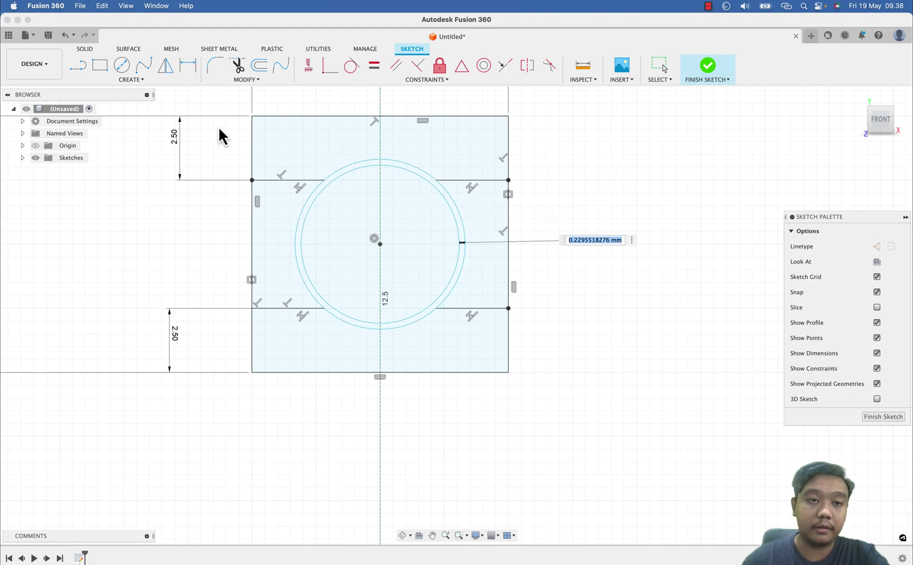
pyautogui.write('0.1')
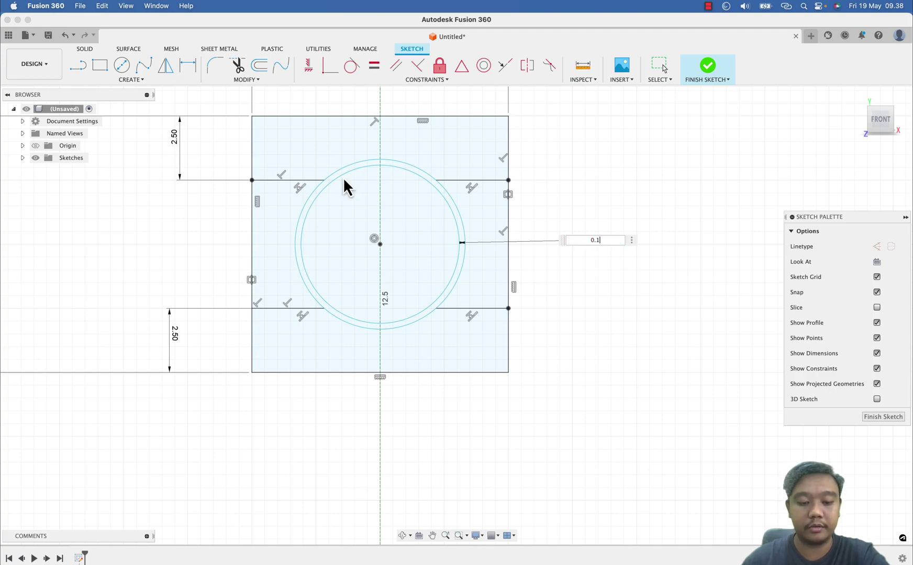
pyautogui.press('Return')
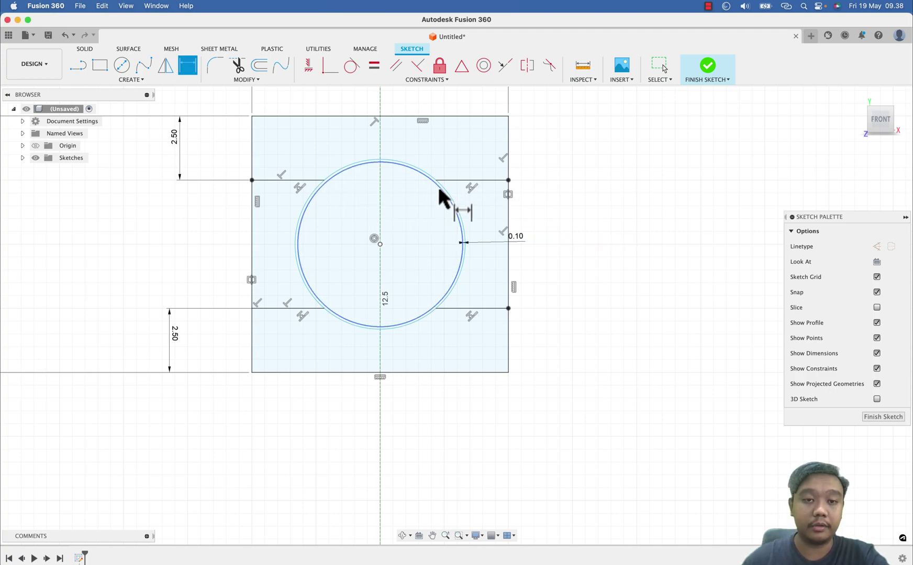
pyautogui.scroll(4, 424, 212)
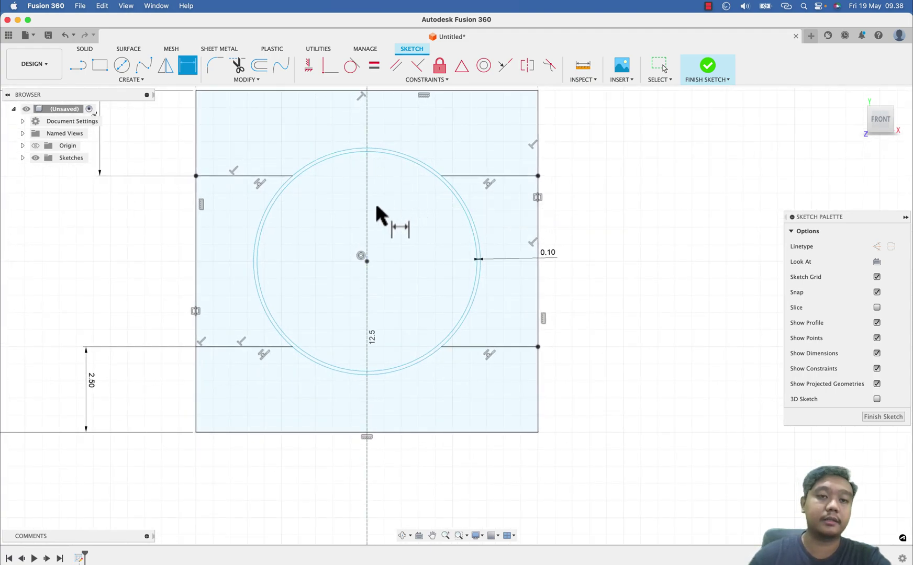
# - Set the inner circle's diameter to 6 mm and nudge the circles by their centre
pyautogui.click(464, 320)
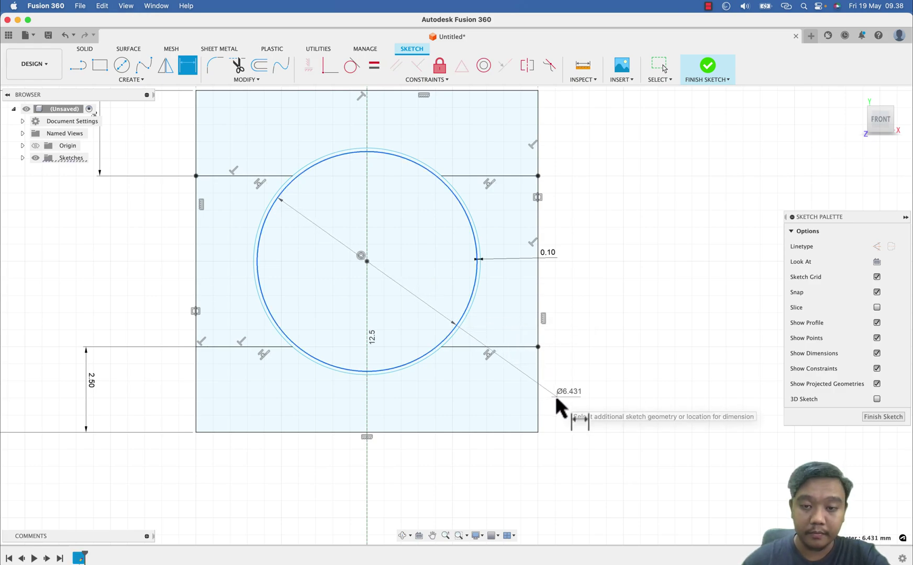
pyautogui.click(584, 426)
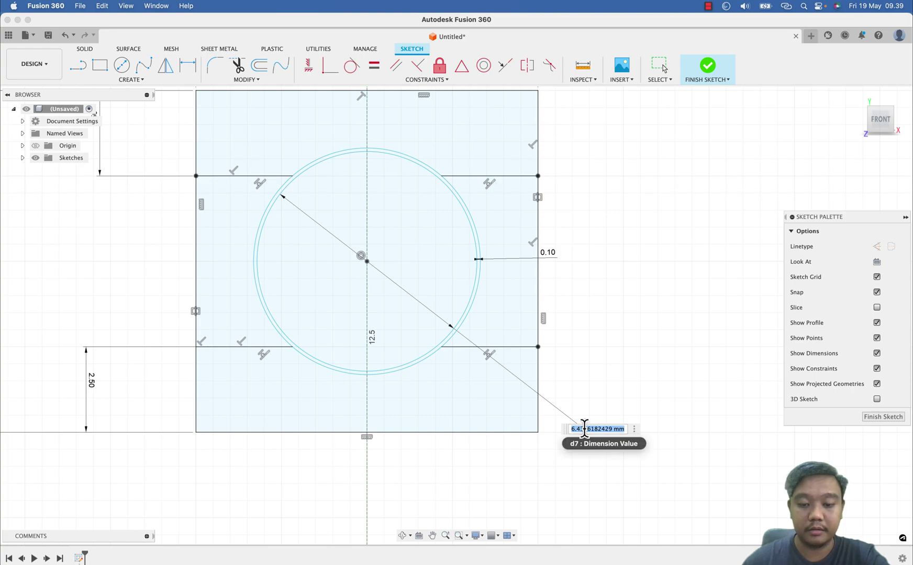
pyautogui.write('6')
pyautogui.press('Return')
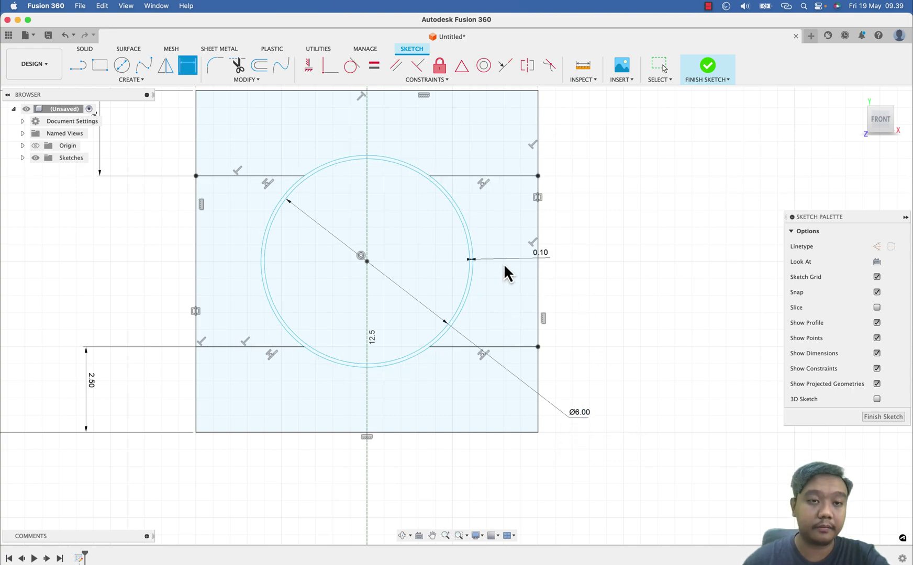
pyautogui.moveTo(504, 263); pyautogui.dragTo(515, 274, button='middle')
pyautogui.press('Escape')
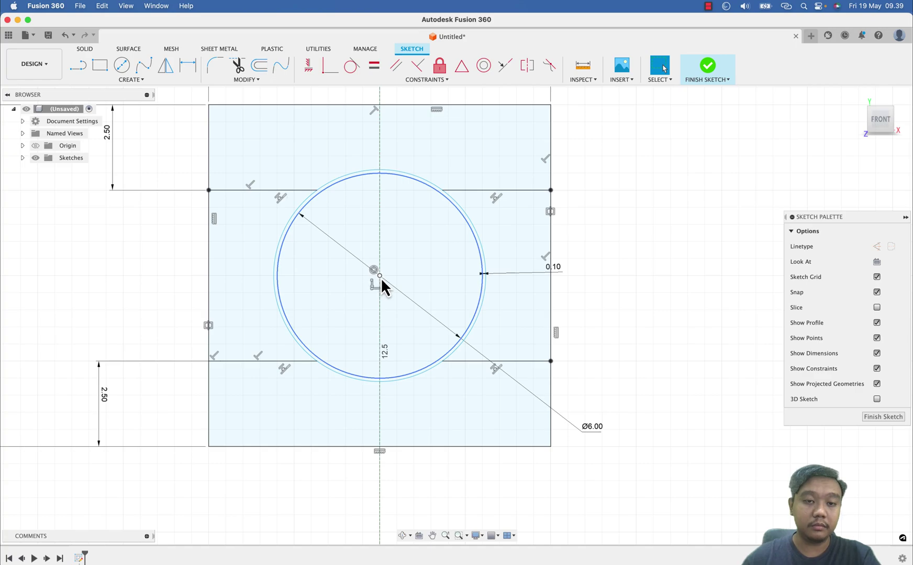
pyautogui.moveTo(381, 277)
pyautogui.mouseDown()
pyautogui.moveTo(381, 263)
pyautogui.moveTo(383, 286)
pyautogui.moveTo(385, 274)
pyautogui.mouseUp()
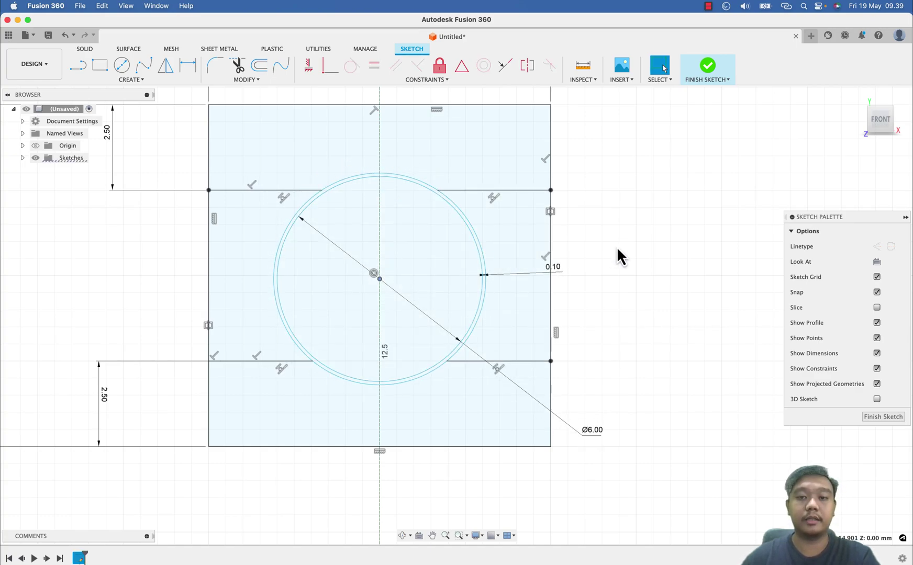
# - Draw a horizontal construction line from the left edge and make the circle centre coincident with it
pyautogui.click(79, 67)
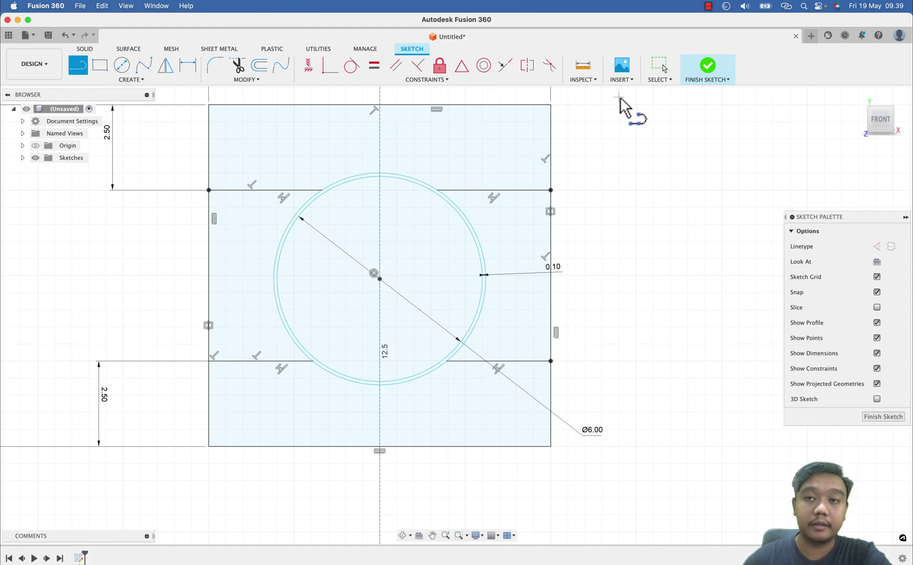
pyautogui.click(877, 246)
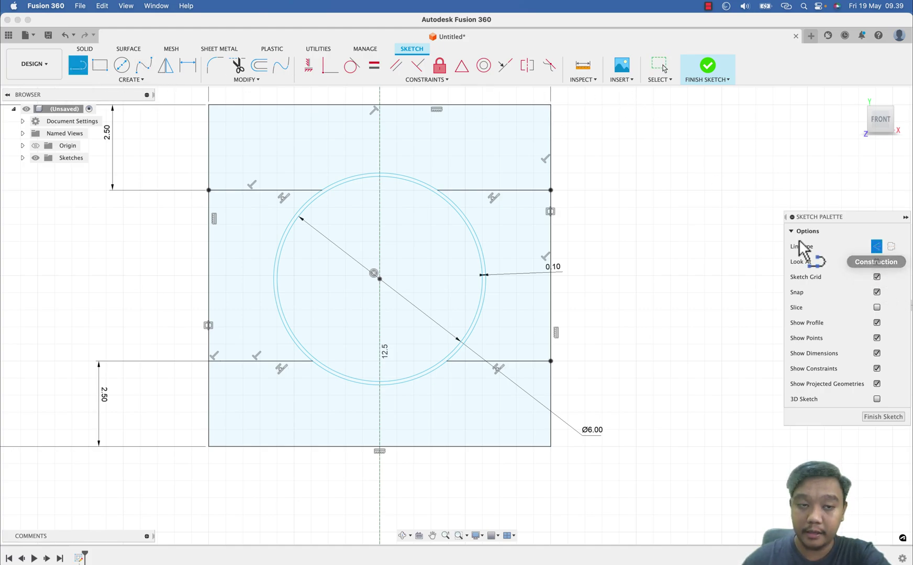
pyautogui.click(209, 276)
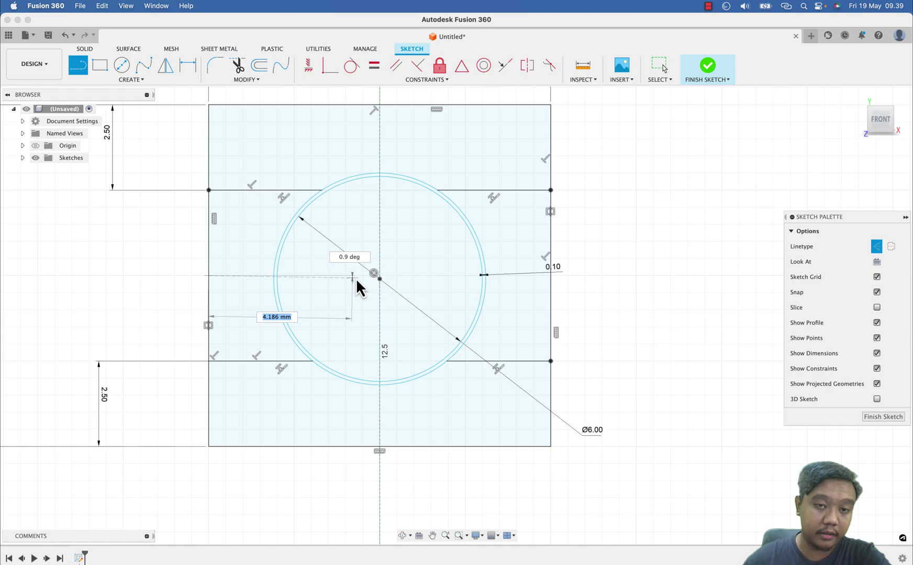
pyautogui.click(438, 277)
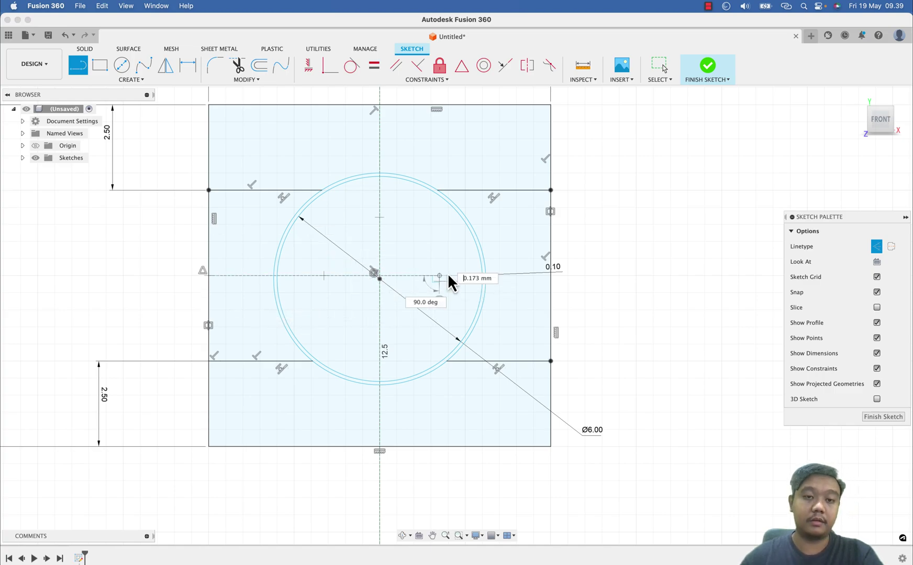
pyautogui.click(330, 65)
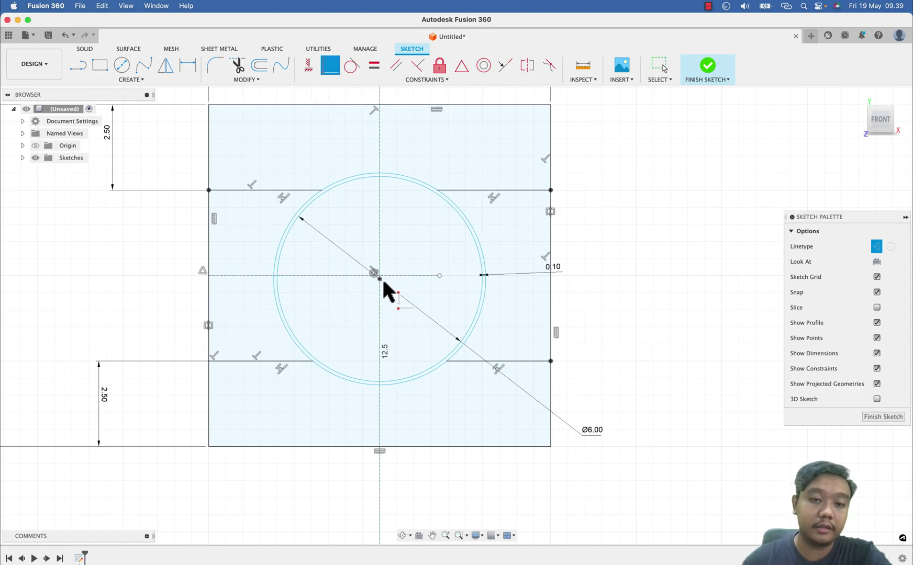
pyautogui.click(381, 279)
pyautogui.click(403, 276)
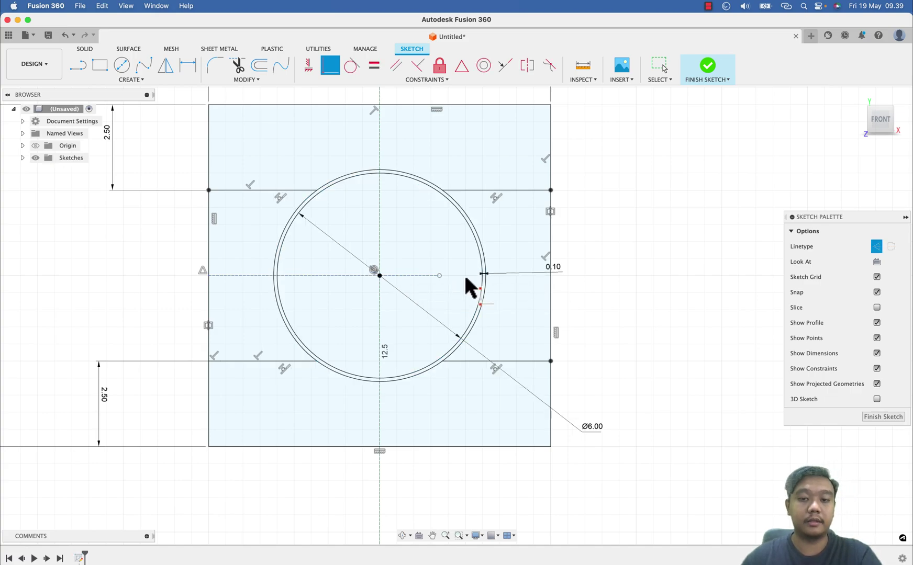
pyautogui.press('Escape')
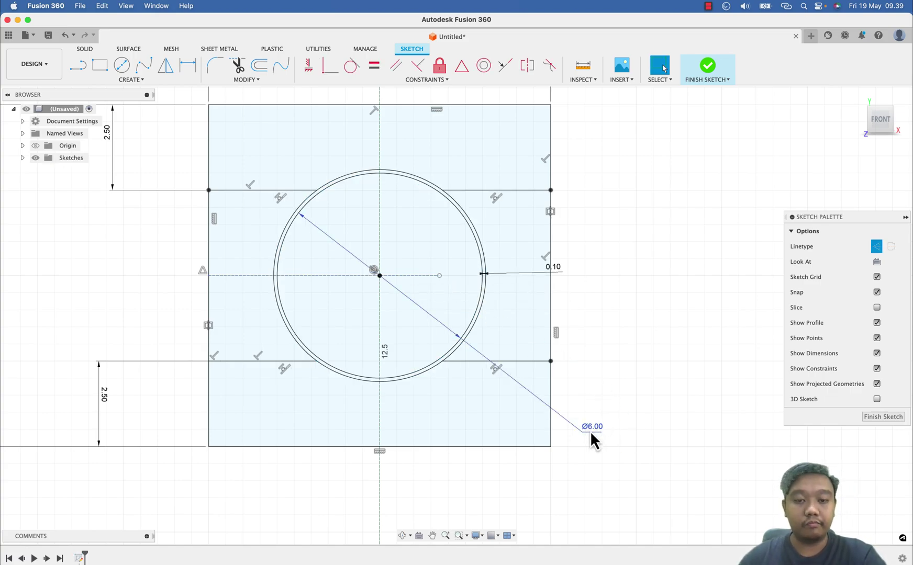
# - Change the circle's diameter dimension to 7 mm
pyautogui.doubleClick(590, 431)
pyautogui.write('8')
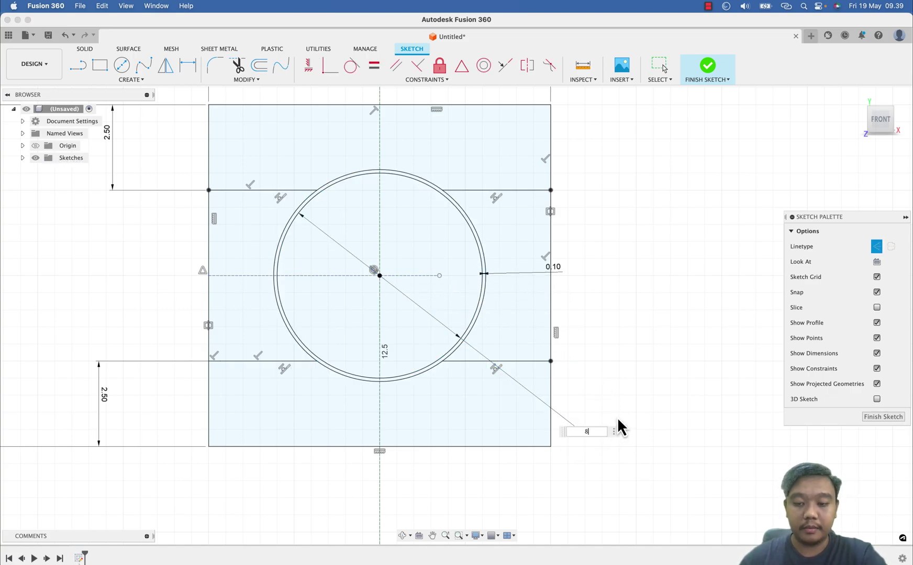
pyautogui.press('Return')
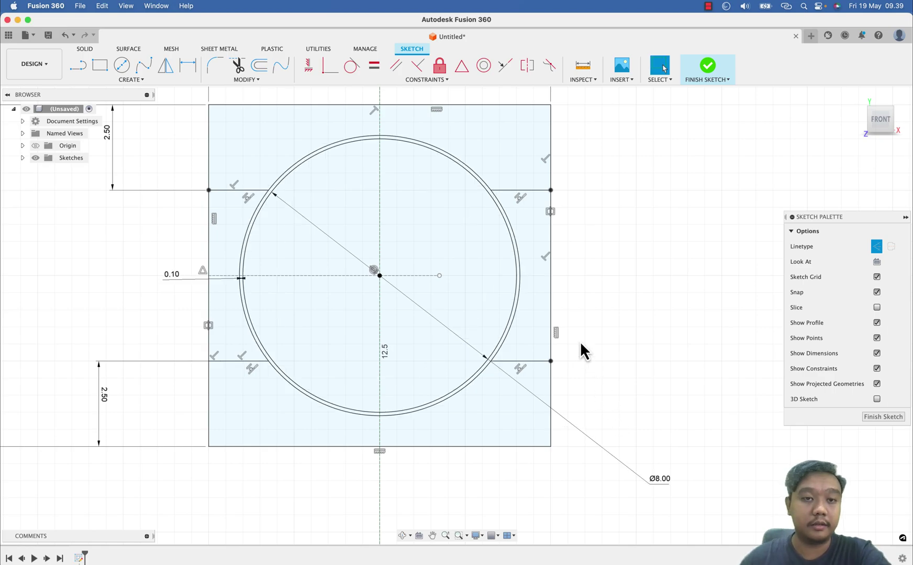
pyautogui.scroll(-2, 580, 342)
pyautogui.doubleClick(659, 467)
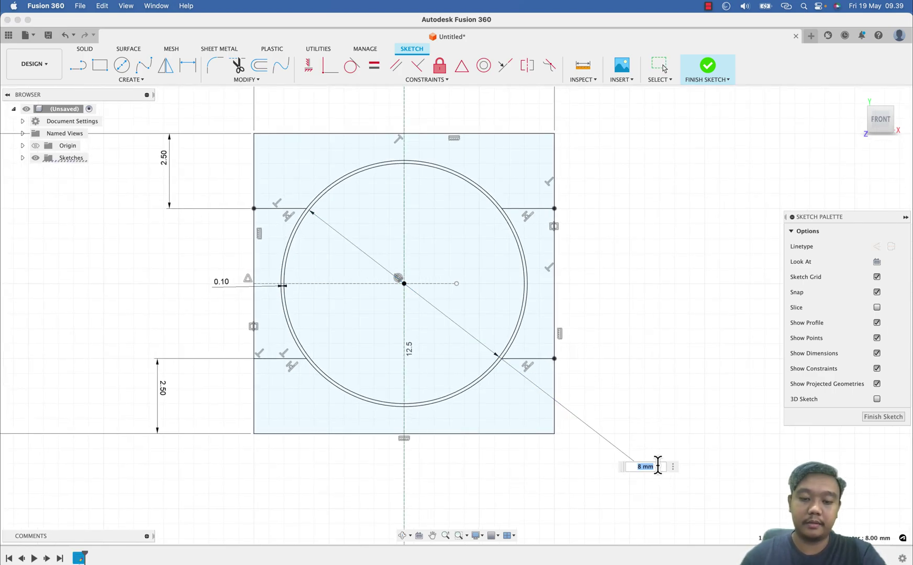
pyautogui.write('7')
pyautogui.press('Return')
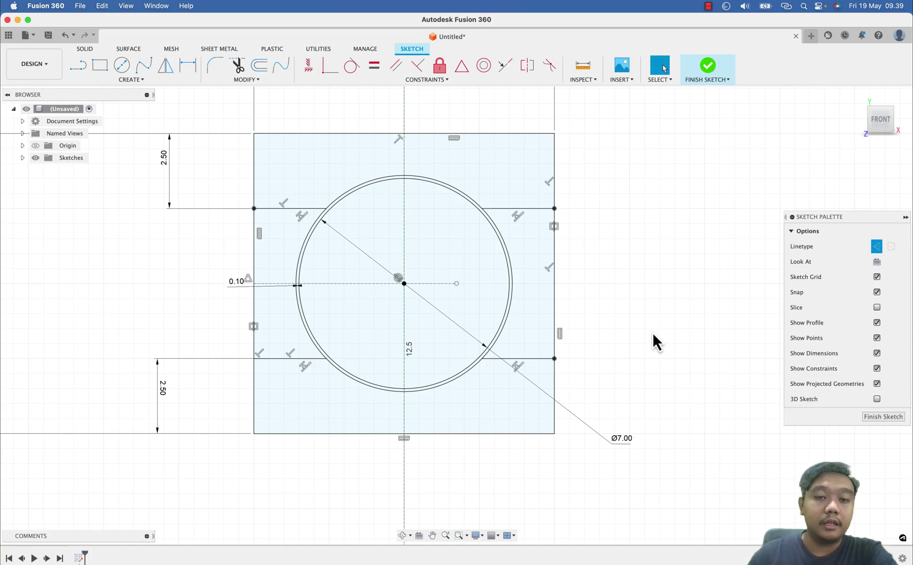
# - Draw a line from the circle's top quadrant to its bottom quadrant along the vertical axis
pyautogui.moveTo(594, 240)
pyautogui.mouseDown(button='middle')
pyautogui.moveTo(618, 249)
pyautogui.moveTo(623, 266)
pyautogui.mouseUp(button='middle')
pyautogui.click(84, 63)
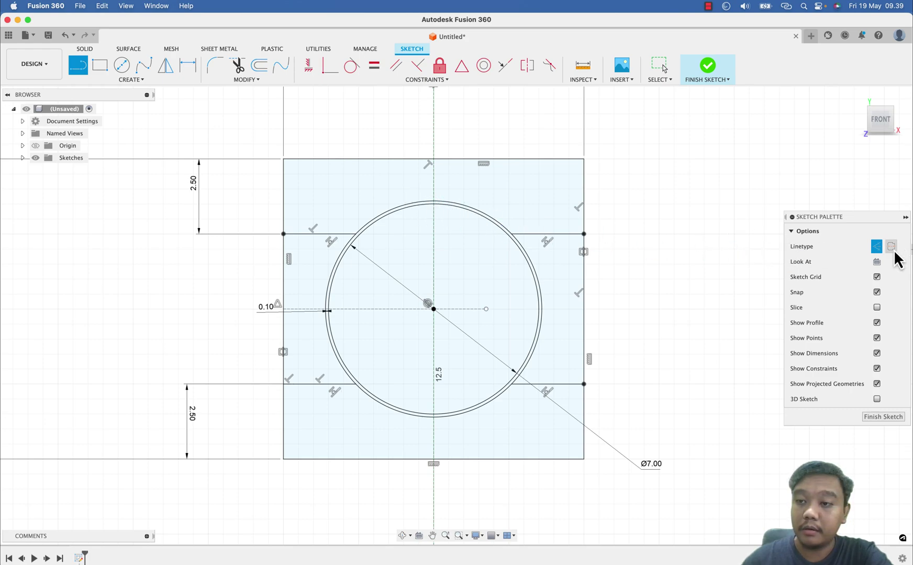
pyautogui.click(434, 205)
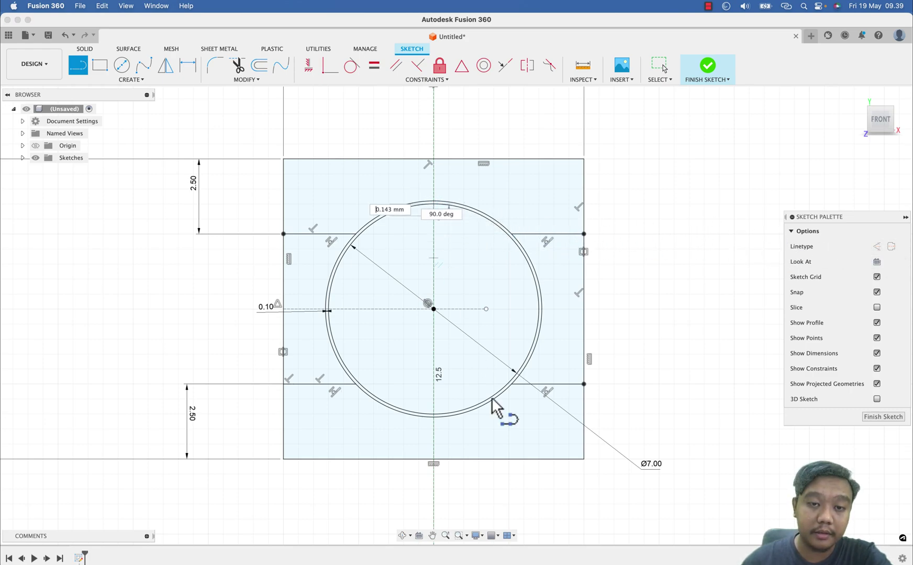
pyautogui.click(434, 415)
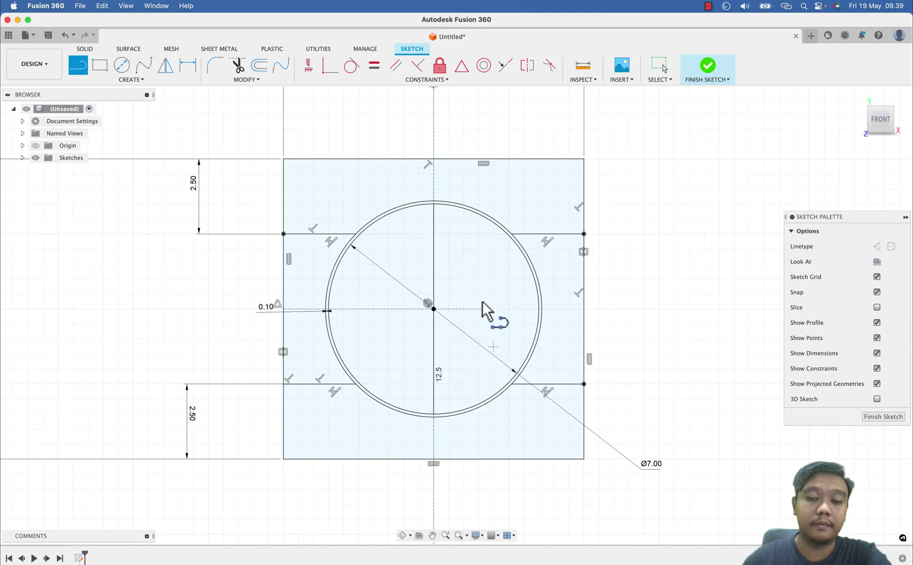
# - Finish the sketch and revolve the lower band profile 360° into the grooved inner ring body
pyautogui.click(706, 68)
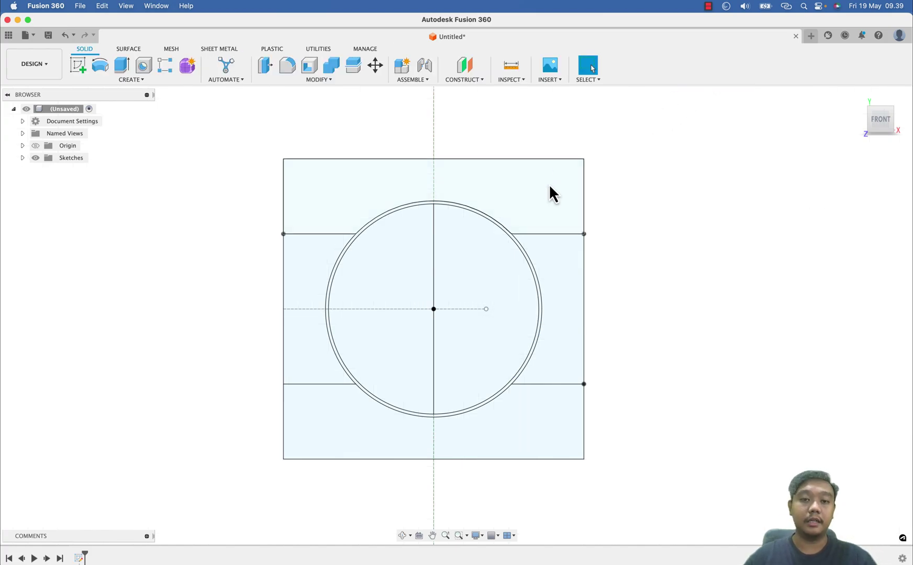
pyautogui.moveTo(549, 184)
pyautogui.keyDown('shift'); pyautogui.mouseDown(button='middle')
pyautogui.moveTo(520, 220)
pyautogui.moveTo(532, 246)
pyautogui.mouseUp(button='middle'); pyautogui.keyUp('shift')
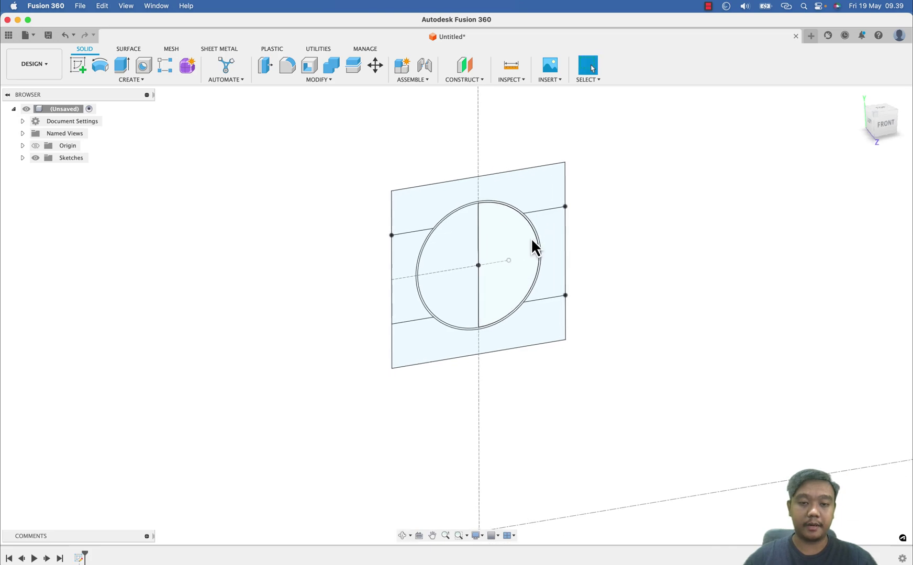
pyautogui.click(99, 71)
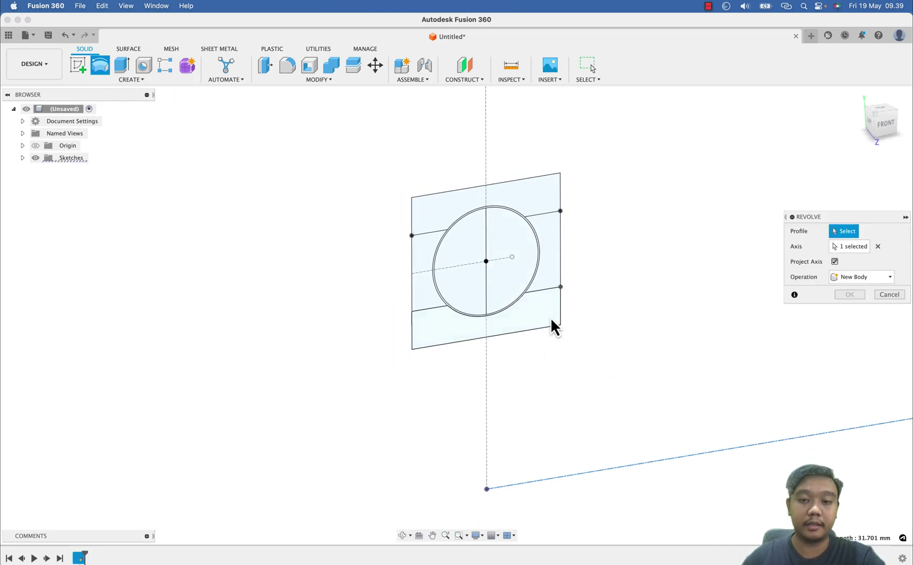
pyautogui.click(559, 299)
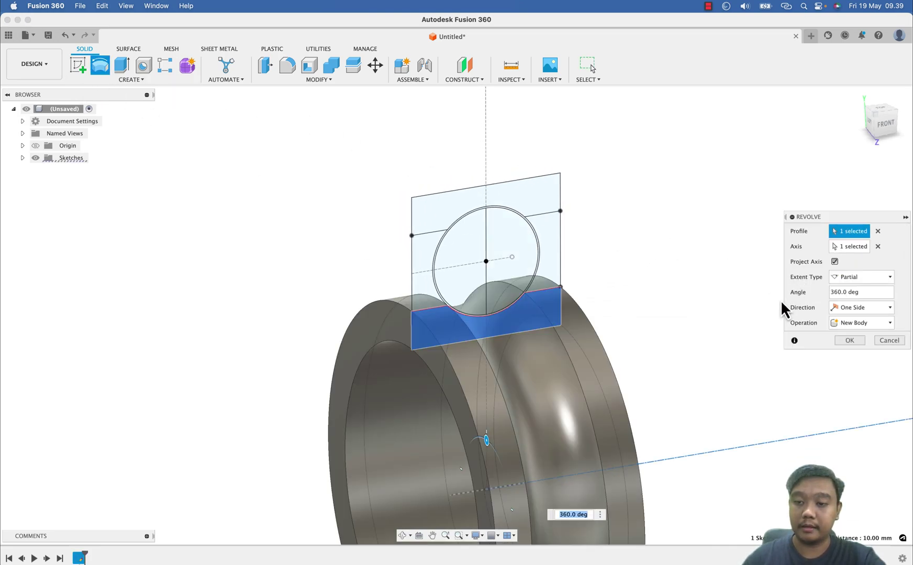
pyautogui.click(858, 325)
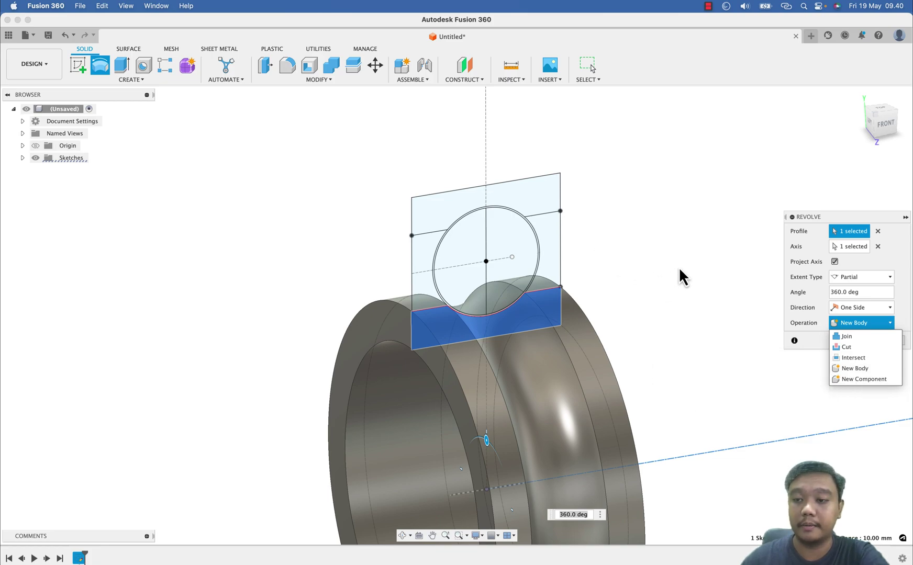
pyautogui.click(811, 340)
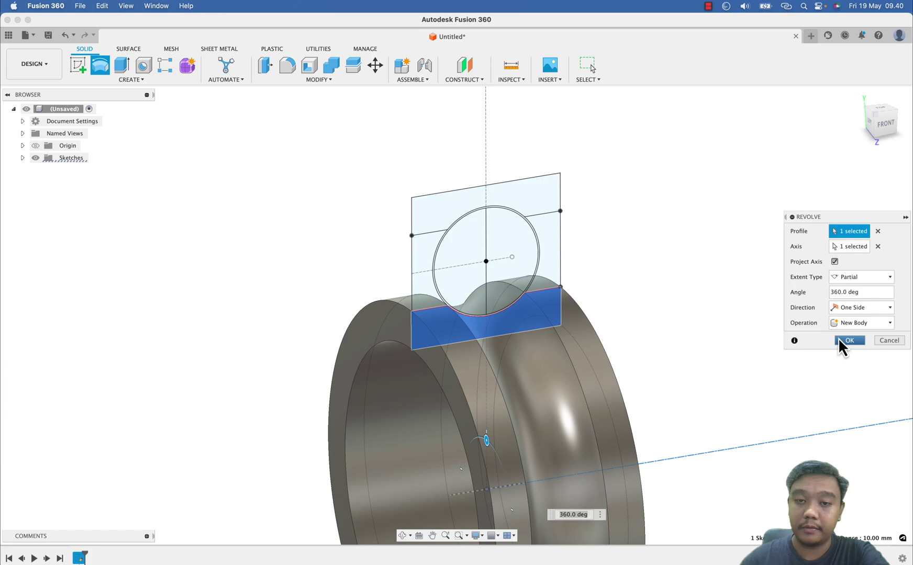
pyautogui.click(838, 338)
pyautogui.scroll(-2, 562, 222)
pyautogui.keyDown('shift'); pyautogui.moveTo(547, 231); pyautogui.dragTo(482, 203, button='middle'); pyautogui.keyUp('shift')
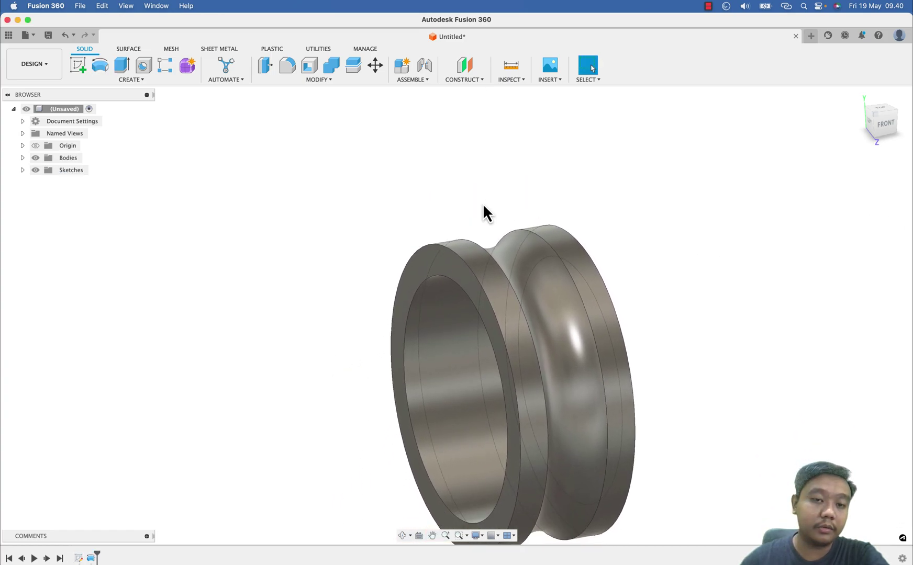
# - Show Sketch1 and revolve the outer ring profile to create the grooved outer ring
pyautogui.click(22, 170)
pyautogui.click(44, 182)
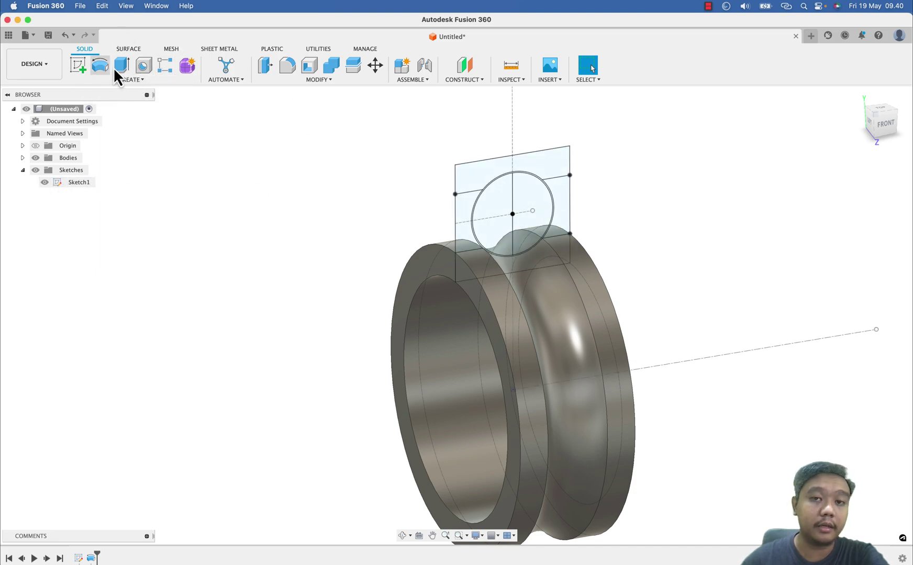
pyautogui.click(104, 66)
pyautogui.click(543, 171)
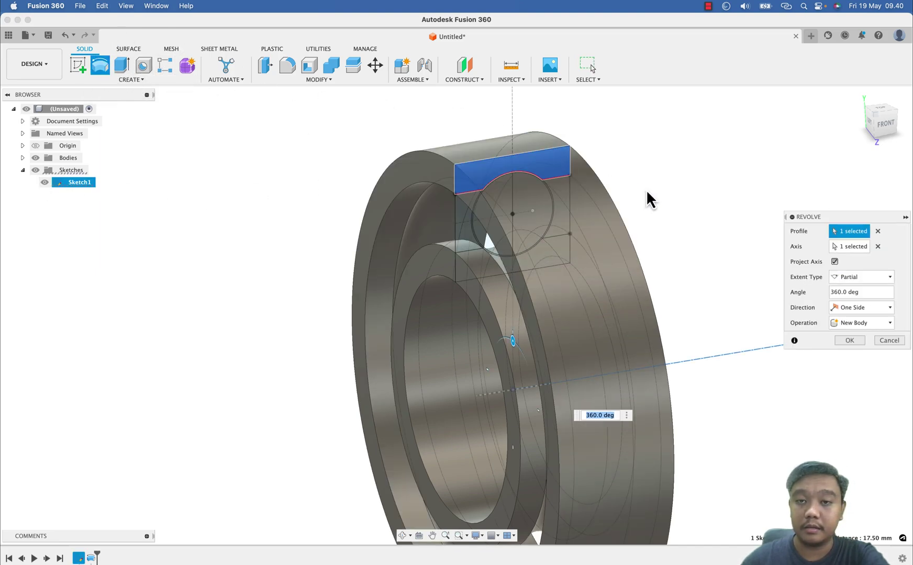
pyautogui.click(859, 343)
pyautogui.moveTo(699, 277)
pyautogui.keyDown('shift'); pyautogui.mouseDown(button='middle')
pyautogui.moveTo(685, 279)
pyautogui.moveTo(707, 265)
pyautogui.mouseUp(button='middle'); pyautogui.keyUp('shift')
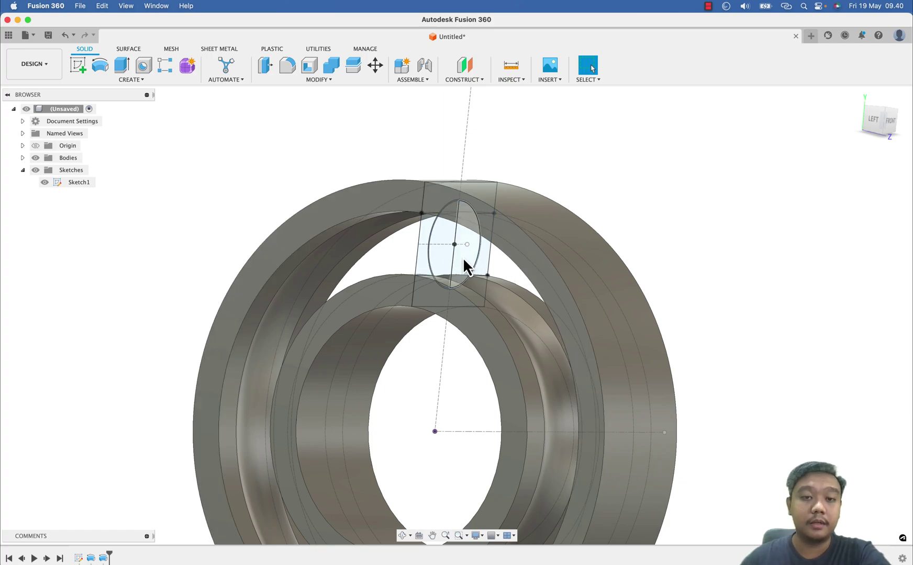
# - Revolve the half-circle profile around the line through its centre to form a ball
pyautogui.click(96, 72)
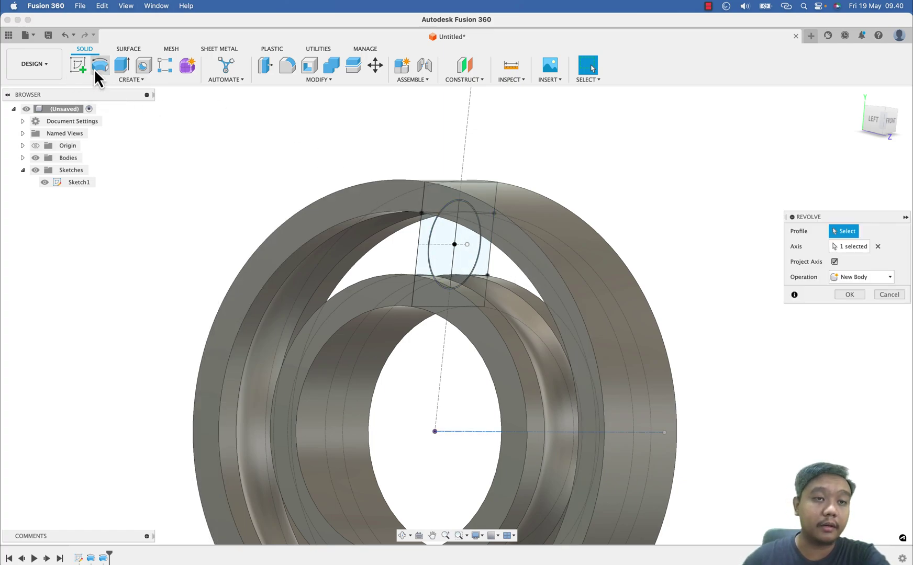
pyautogui.click(437, 252)
pyautogui.scroll(3, 448, 239)
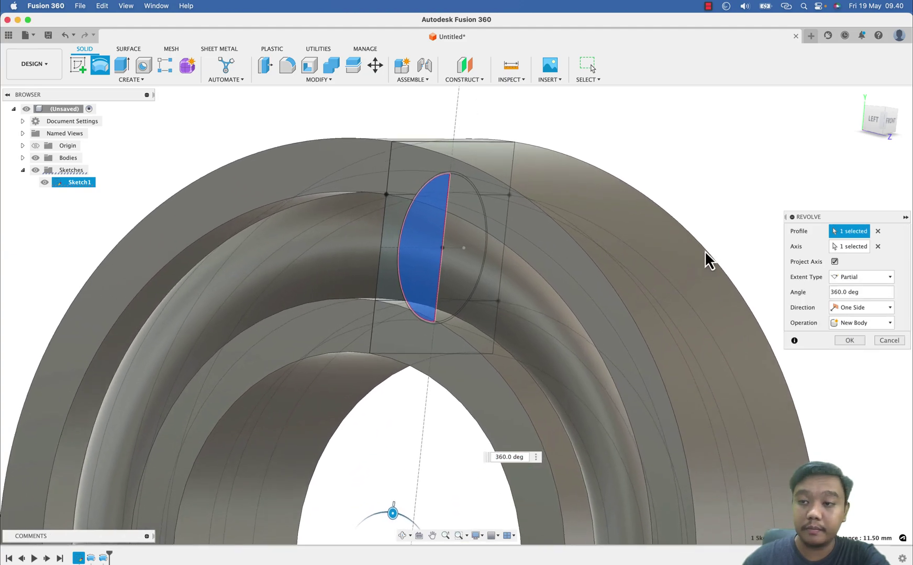
pyautogui.click(864, 250)
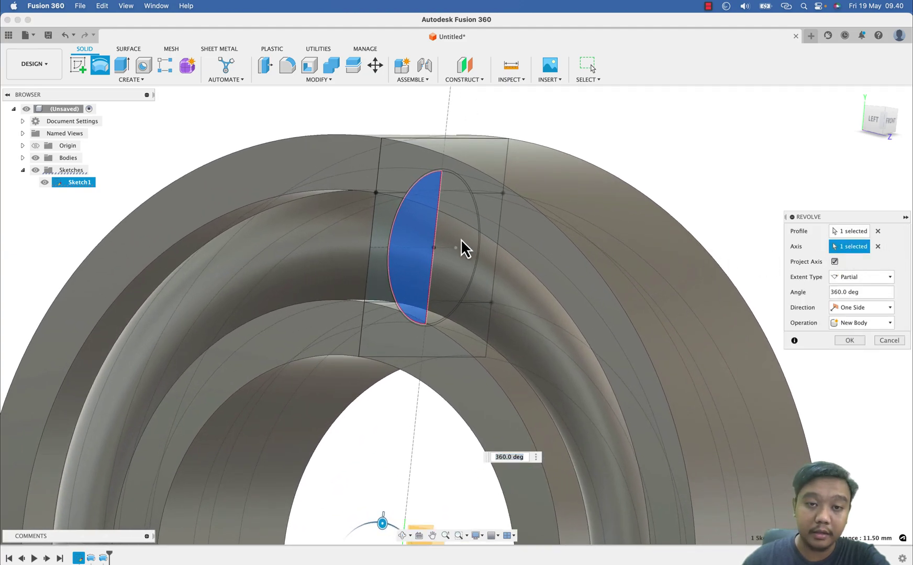
pyautogui.click(879, 249)
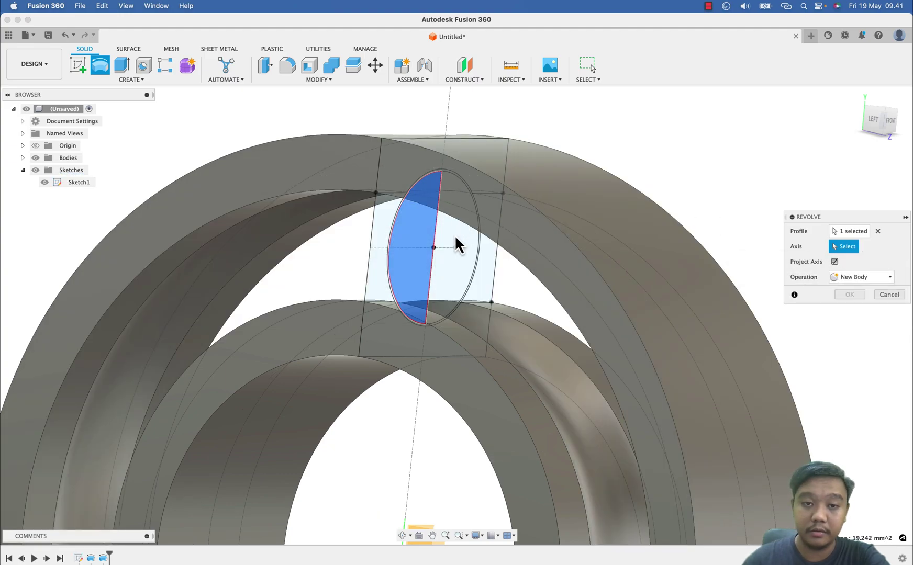
pyautogui.click(436, 232)
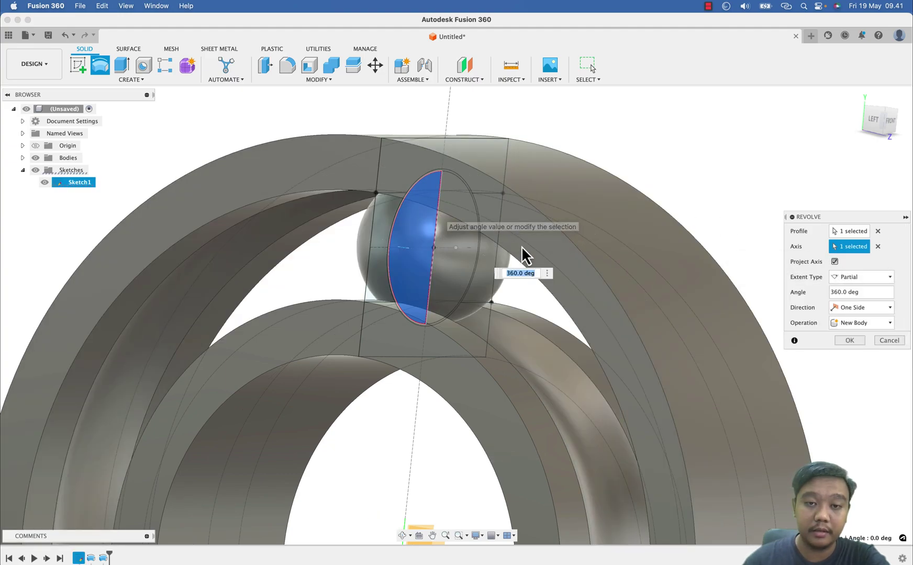
pyautogui.click(849, 341)
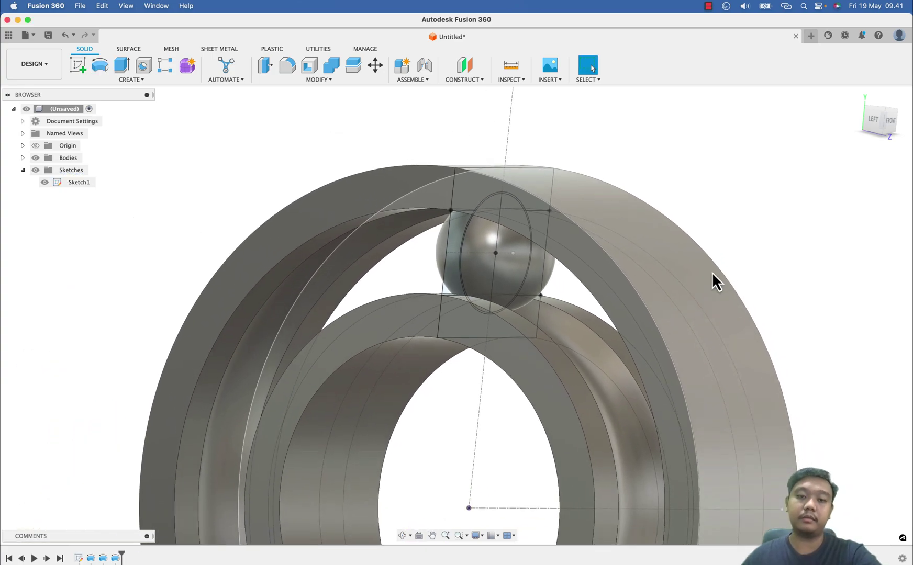
# - Hide Sketch1 and circular-pattern the ball around the central axis with quantity 10
pyautogui.click(45, 183)
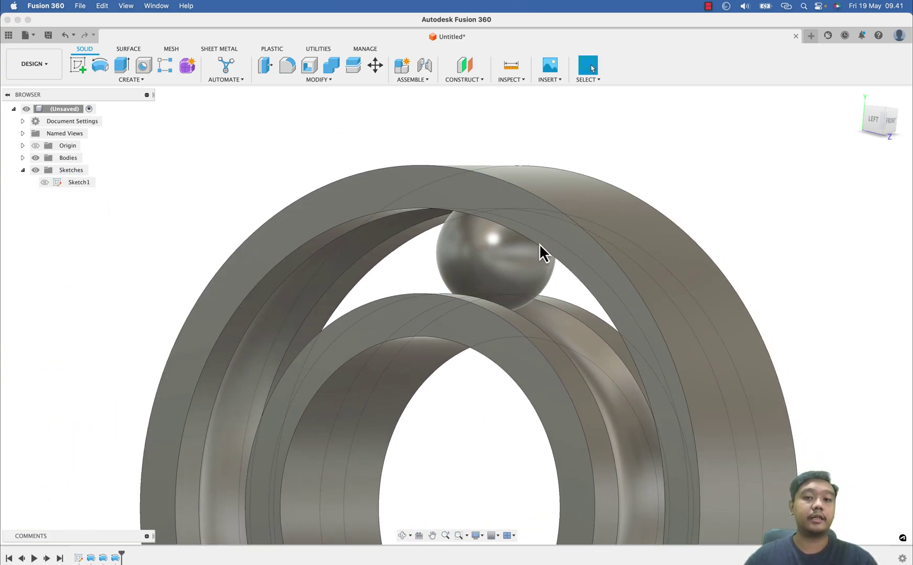
pyautogui.moveTo(540, 251)
pyautogui.keyDown('shift'); pyautogui.mouseDown(button='middle')
pyautogui.moveTo(546, 179)
pyautogui.moveTo(589, 194)
pyautogui.moveTo(577, 198)
pyautogui.moveTo(466, 122)
pyautogui.mouseUp(button='middle'); pyautogui.keyUp('shift')
pyautogui.click(161, 80)
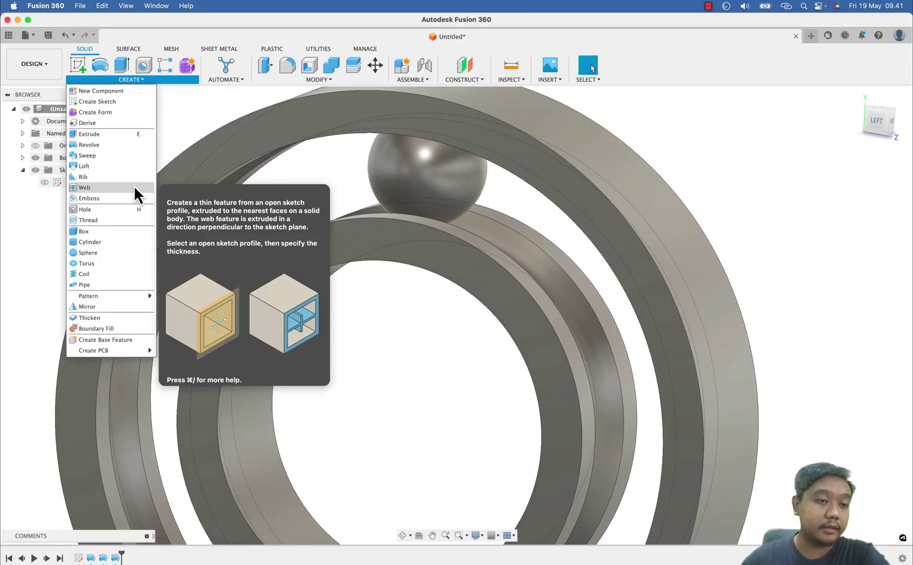
pyautogui.moveTo(114, 295)
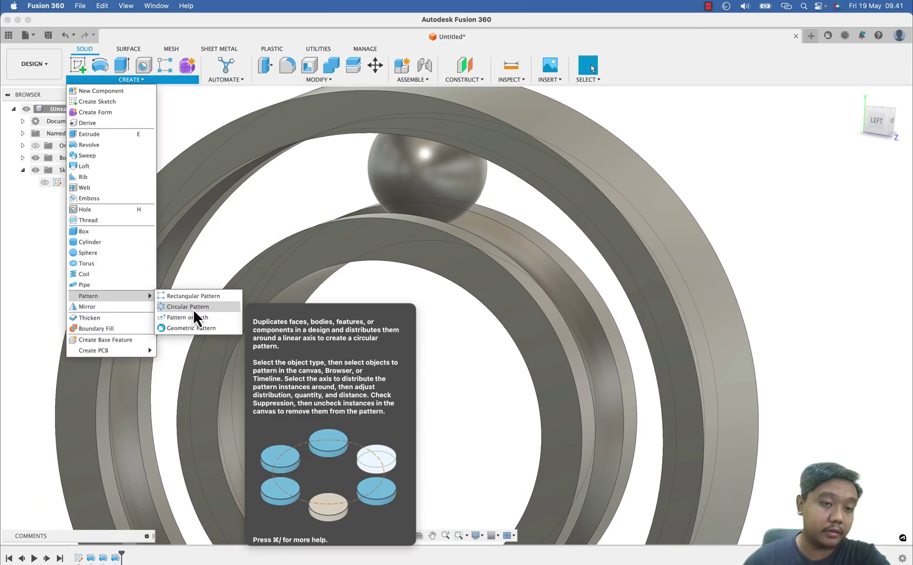
pyautogui.click(192, 308)
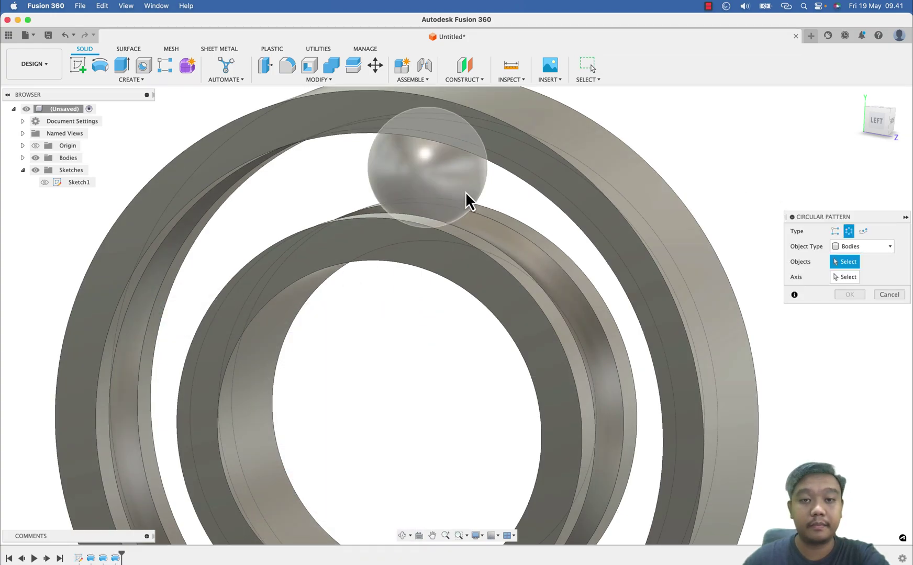
pyautogui.click(466, 199)
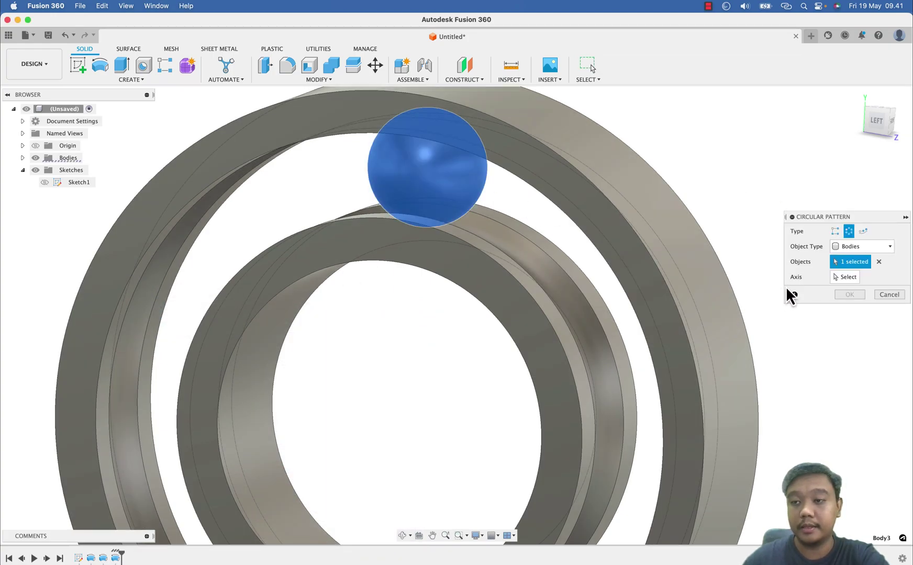
pyautogui.click(844, 280)
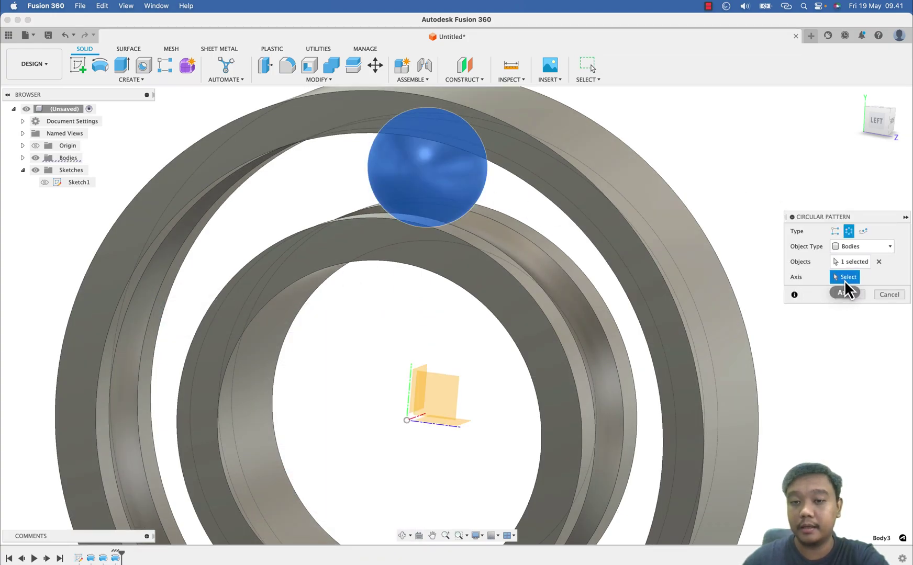
pyautogui.click(418, 417)
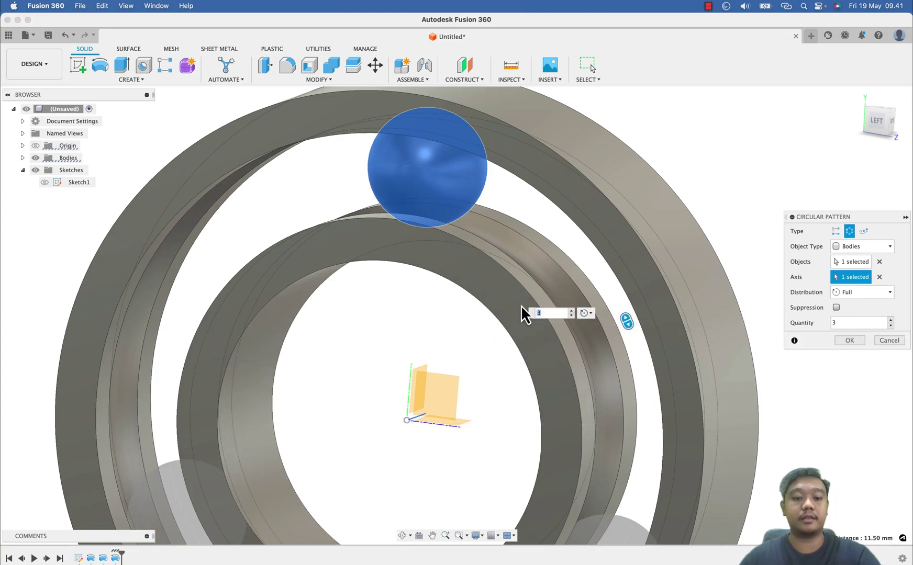
pyautogui.write('8')
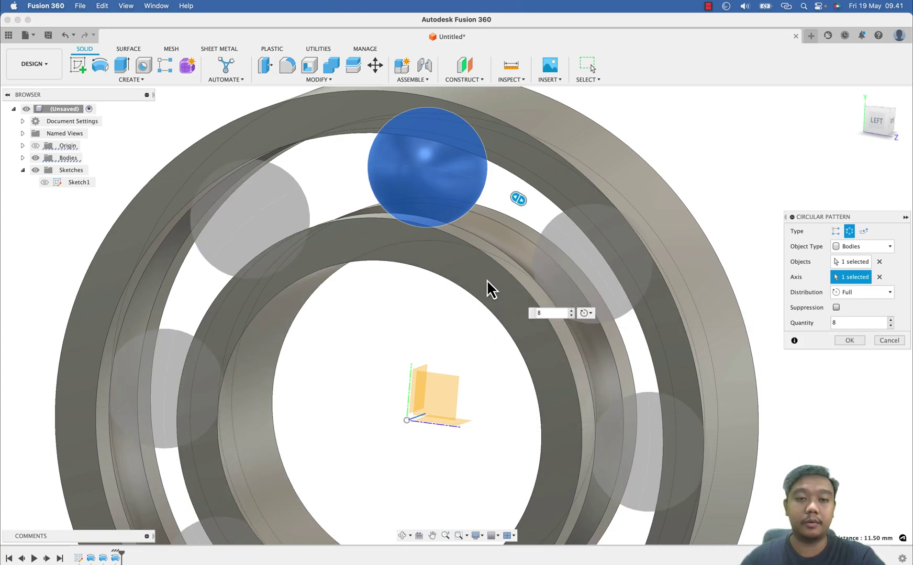
pyautogui.scroll(-3, 488, 280)
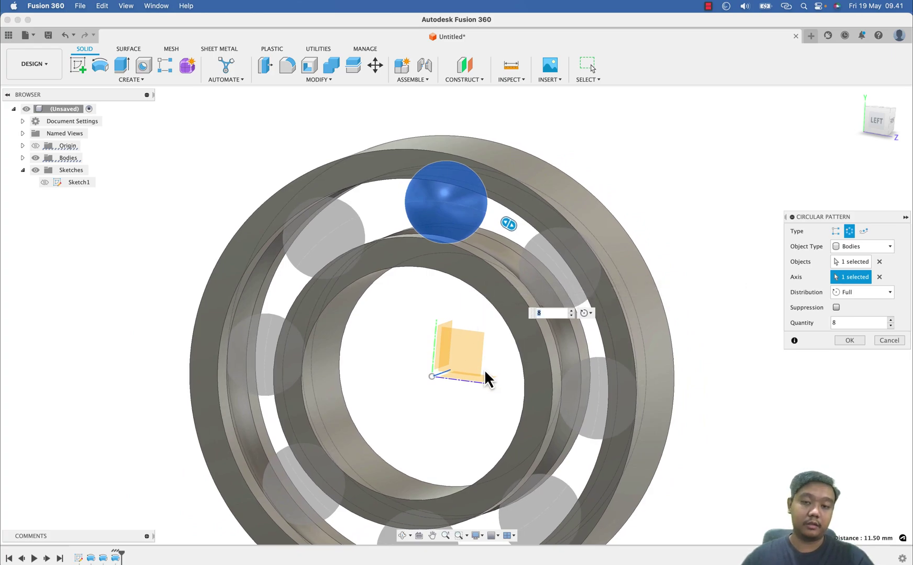
pyautogui.write('10')
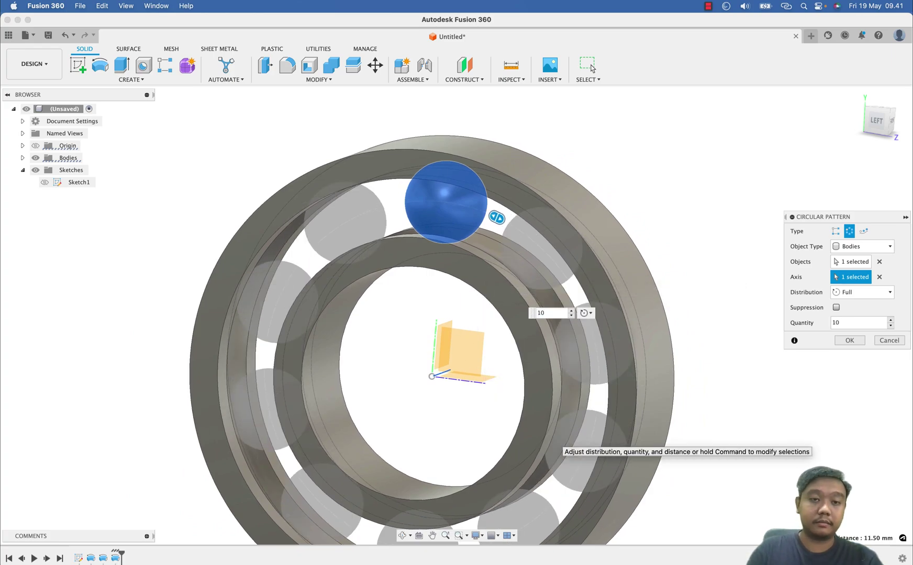
pyautogui.press('Return')
pyautogui.keyDown('shift'); pyautogui.moveTo(706, 407); pyautogui.dragTo(590, 336, button='middle'); pyautogui.keyUp('shift')
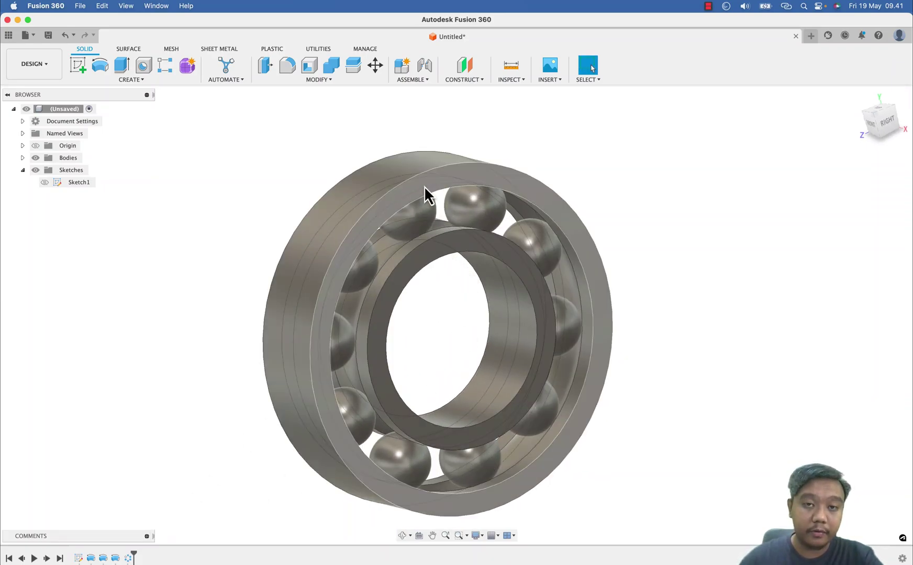
# - Apply a 0.5 mm chamfer to the inner ring's edges
pyautogui.doubleClick(79, 559)
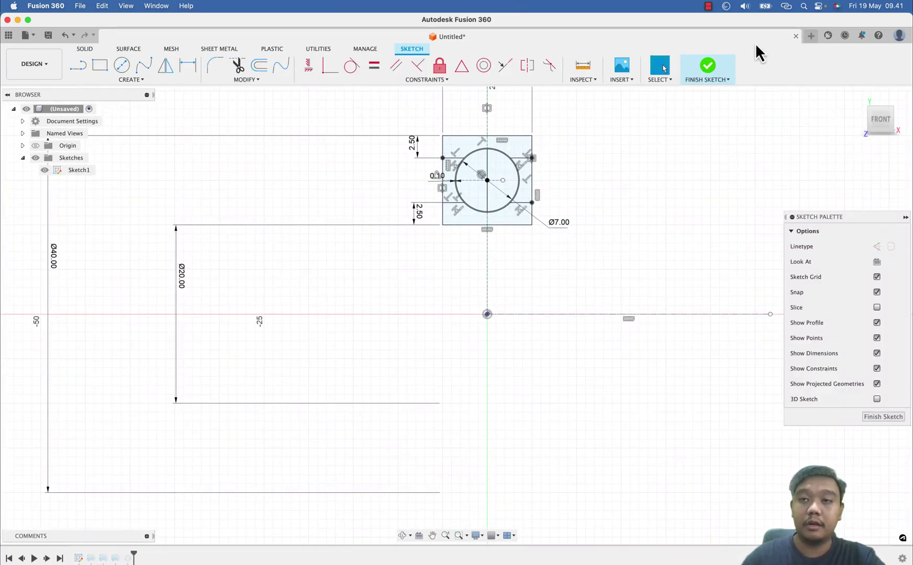
pyautogui.click(707, 65)
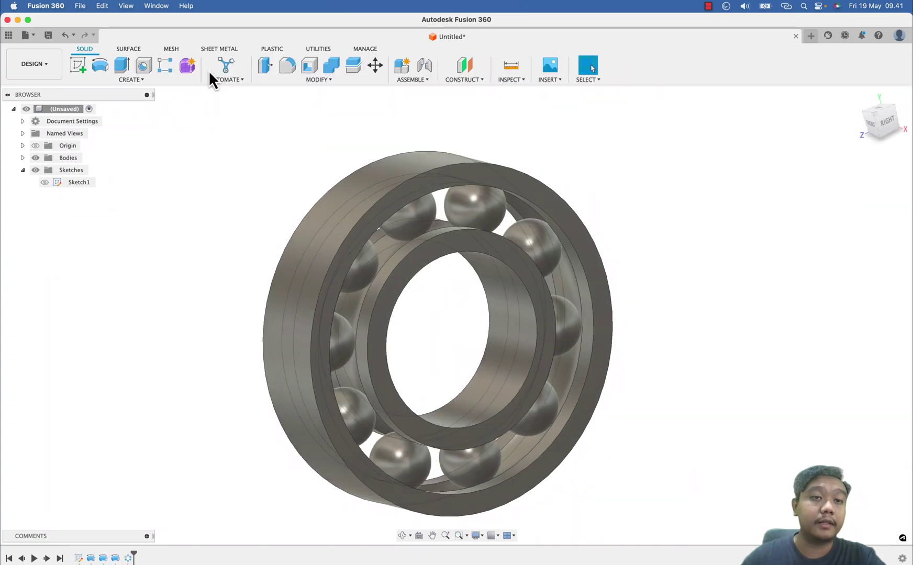
pyautogui.click(305, 78)
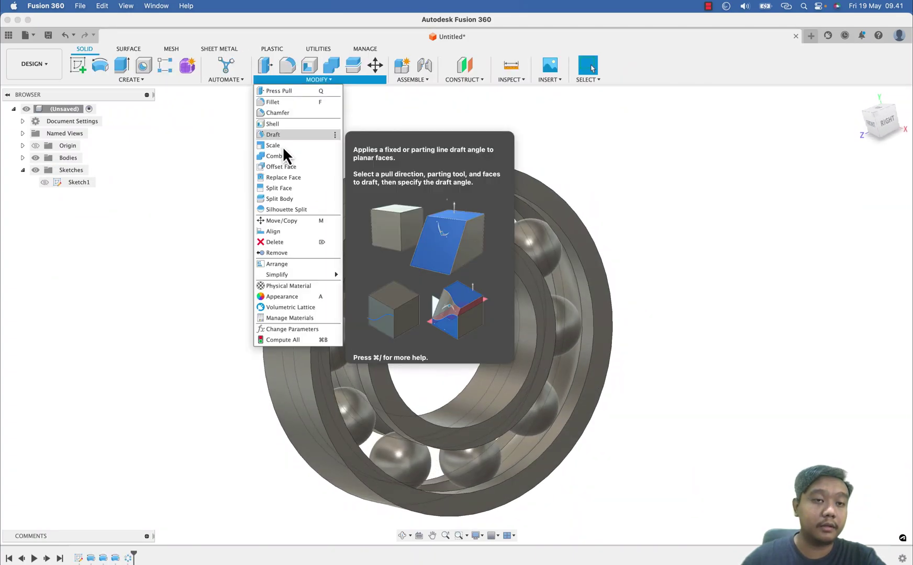
pyautogui.click(286, 113)
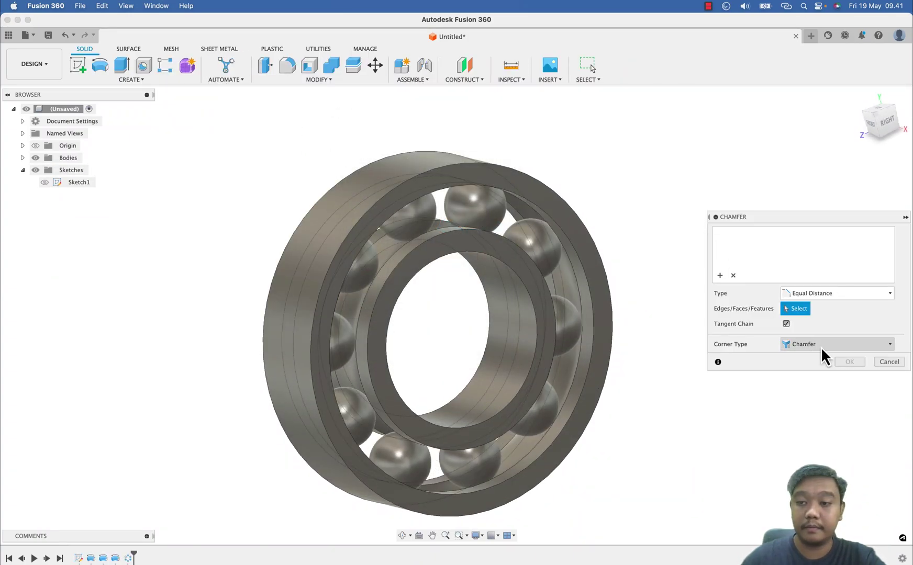
pyautogui.click(482, 271)
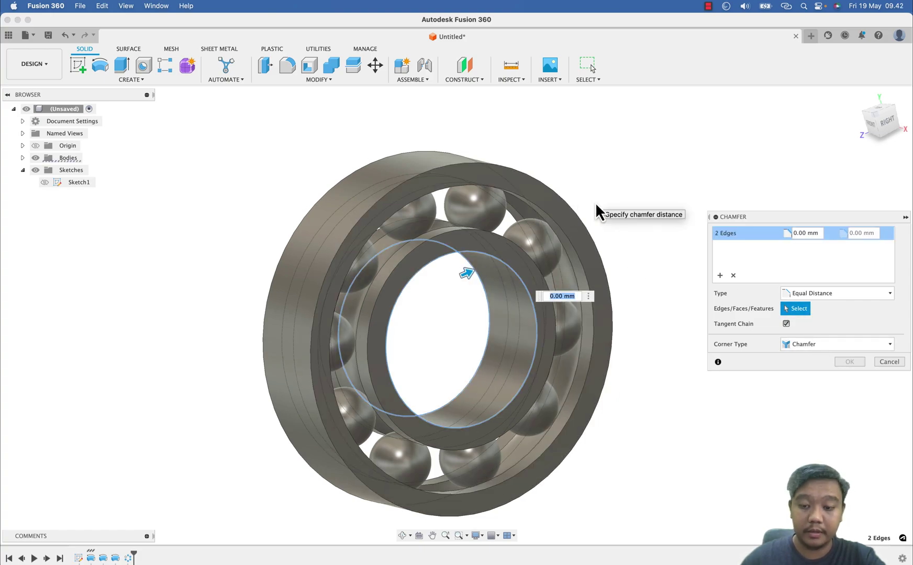
pyautogui.write('0.5')
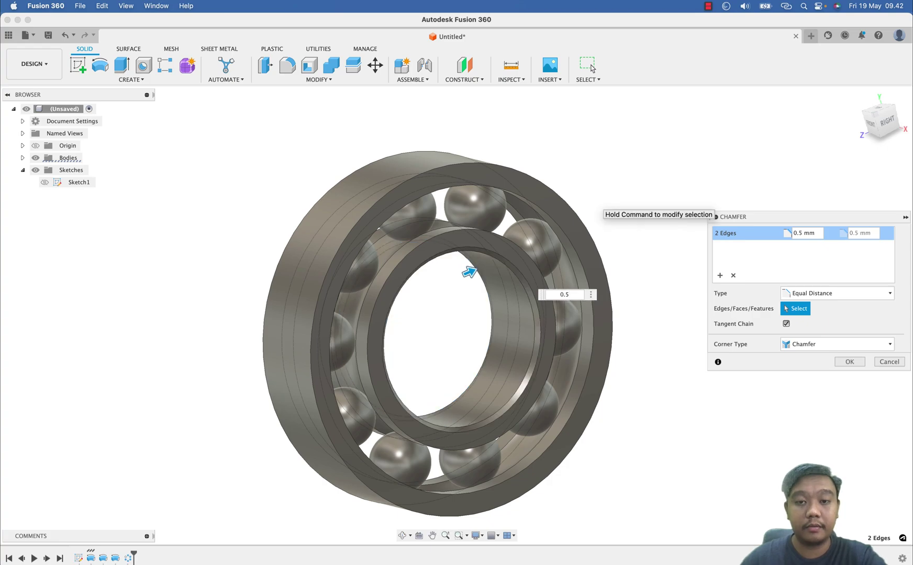
pyautogui.press('Return')
# - Chamfer the outer ring's two edges by 0.5 mm
pyautogui.click(311, 80)
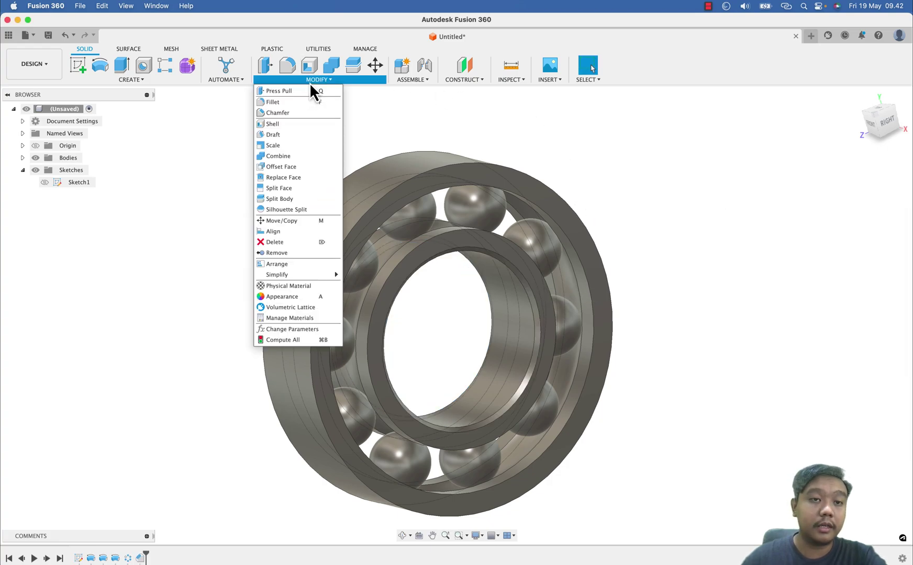
pyautogui.click(289, 116)
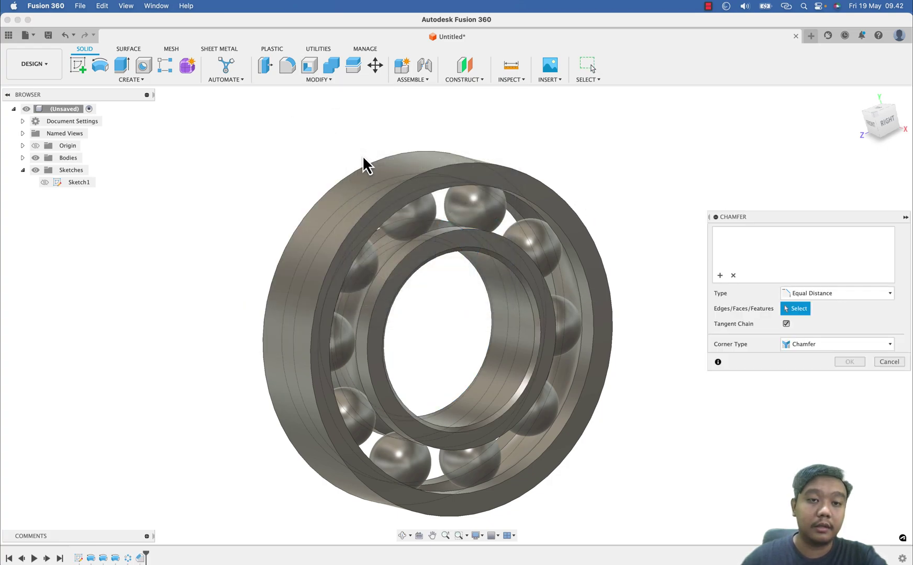
pyautogui.click(471, 166)
pyautogui.click(474, 165)
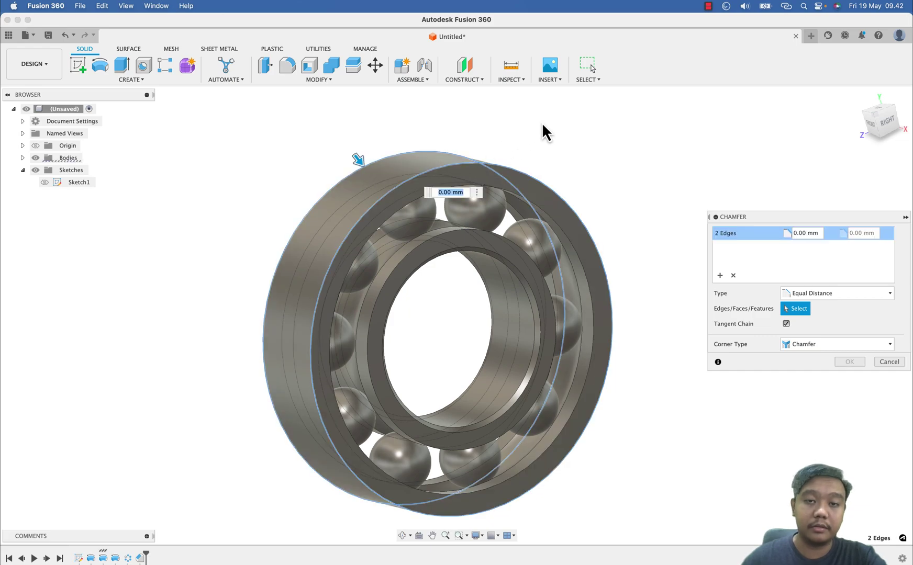
pyautogui.write('0.5')
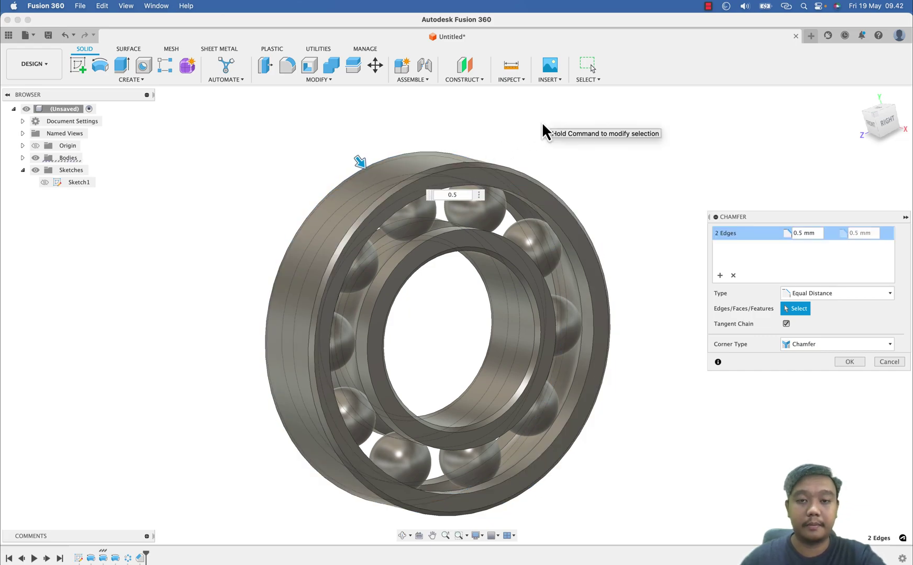
pyautogui.press('Return')
pyautogui.moveTo(632, 239)
pyautogui.keyDown('shift'); pyautogui.mouseDown(button='middle')
pyautogui.moveTo(683, 232)
pyautogui.moveTo(664, 240)
pyautogui.moveTo(640, 222)
pyautogui.moveTo(599, 231)
pyautogui.moveTo(649, 230)
pyautogui.moveTo(628, 242)
pyautogui.mouseUp(button='middle'); pyautogui.keyUp('shift')
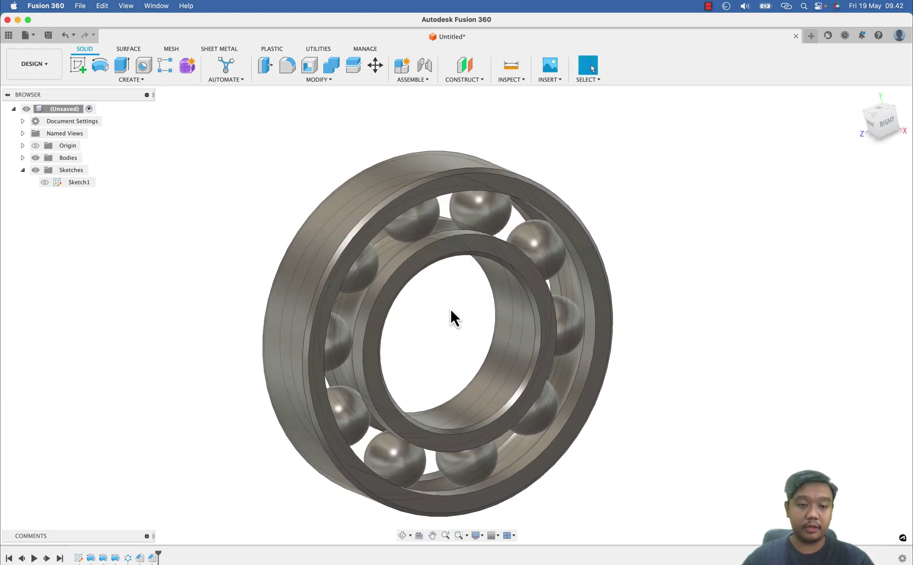
# - In Sketch1, edit the outer diameter entry and set the upper gap above the ball to 3 mm
pyautogui.doubleClick(79, 558)
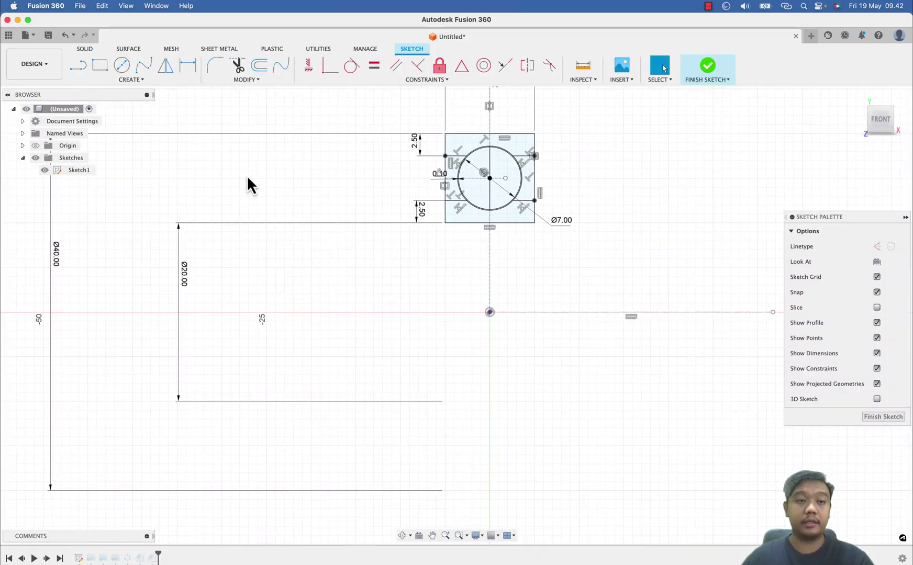
pyautogui.doubleClick(57, 256)
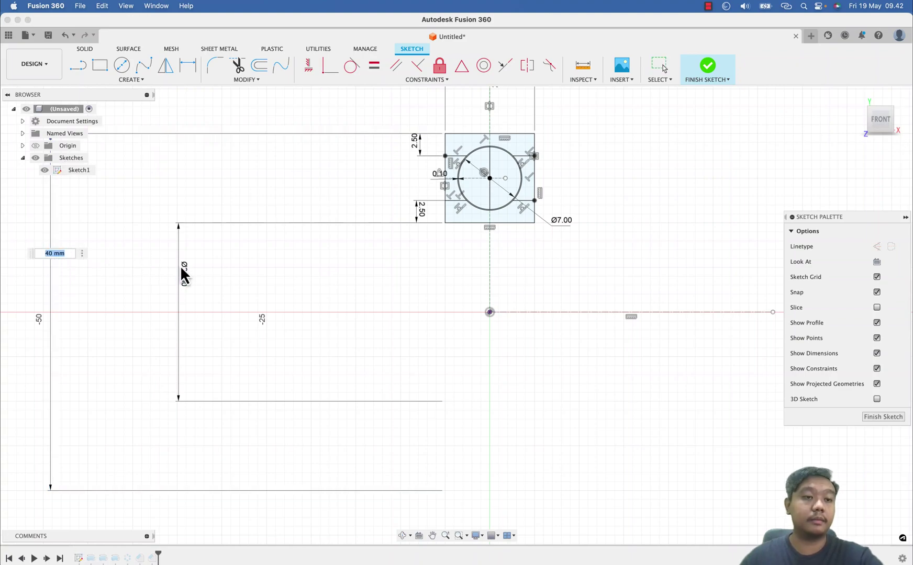
pyautogui.write('10')
pyautogui.press('Return')
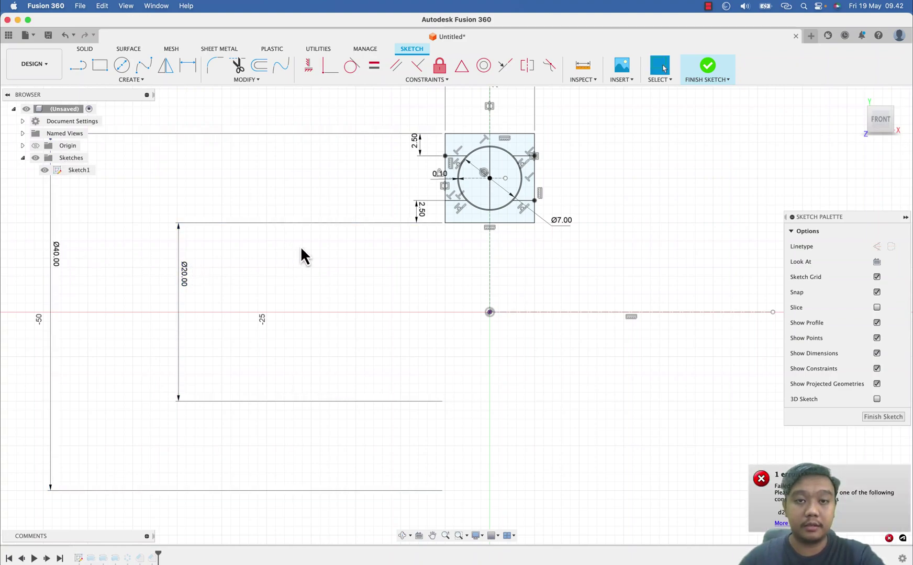
pyautogui.scroll(-3, 370, 240)
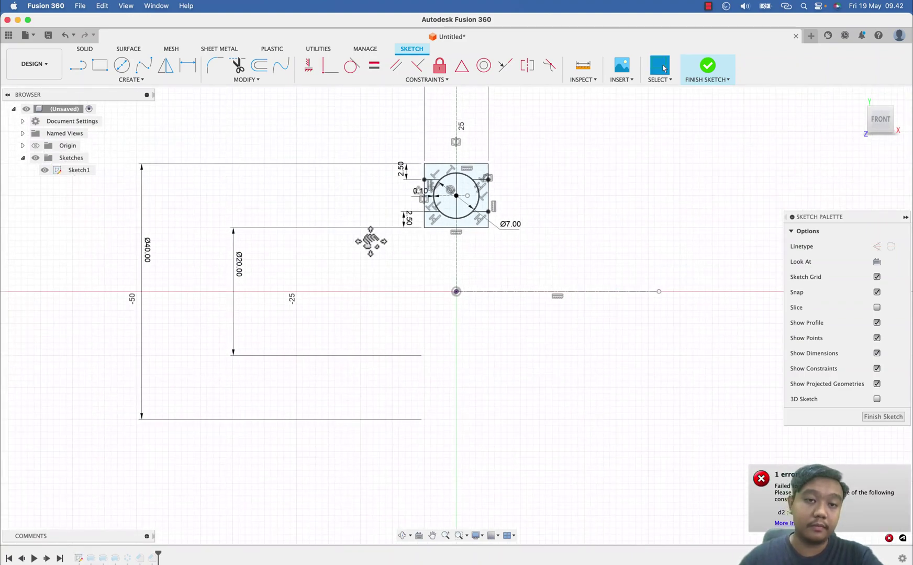
pyautogui.doubleClick(410, 186)
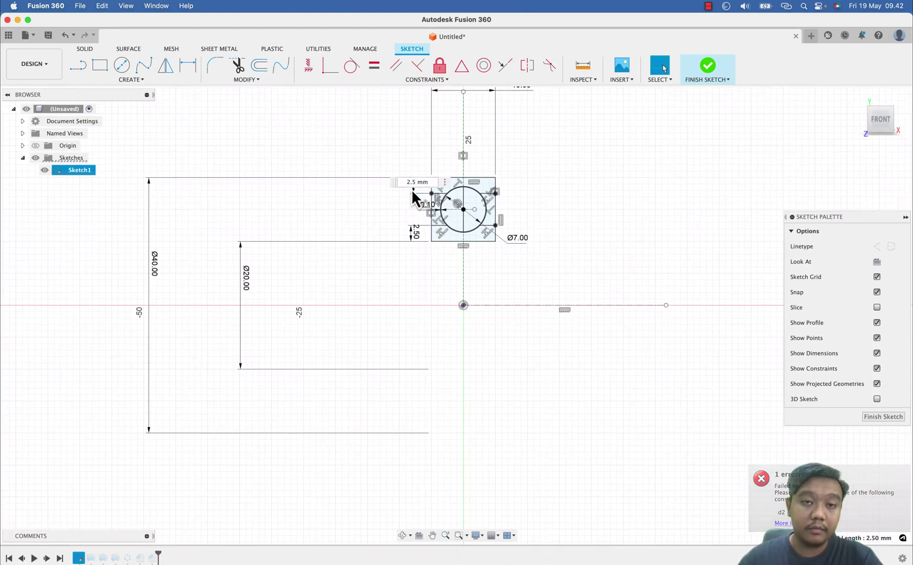
pyautogui.write('3')
pyautogui.press('Return')
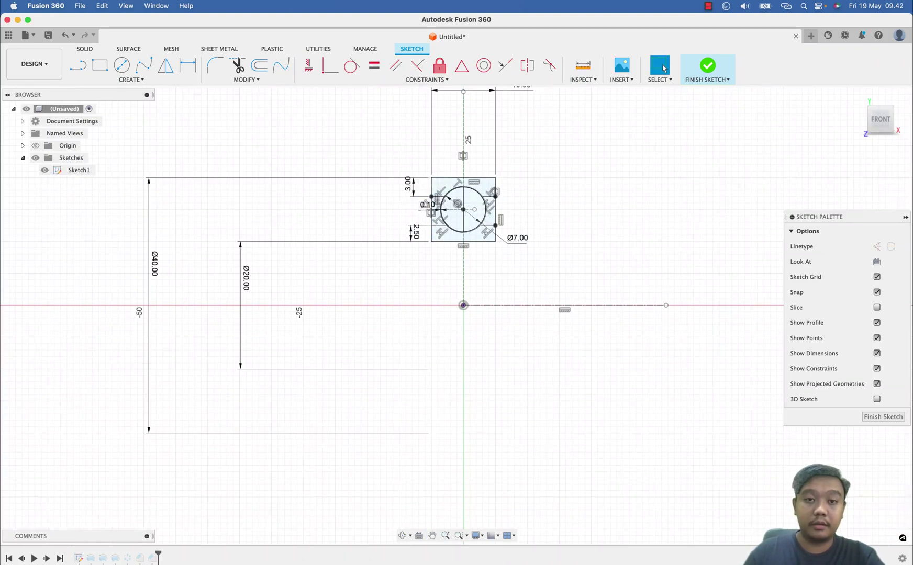
# - Set the lower gap below the ball to 3 mm and the outer diameter to Ø45
pyautogui.click(415, 232)
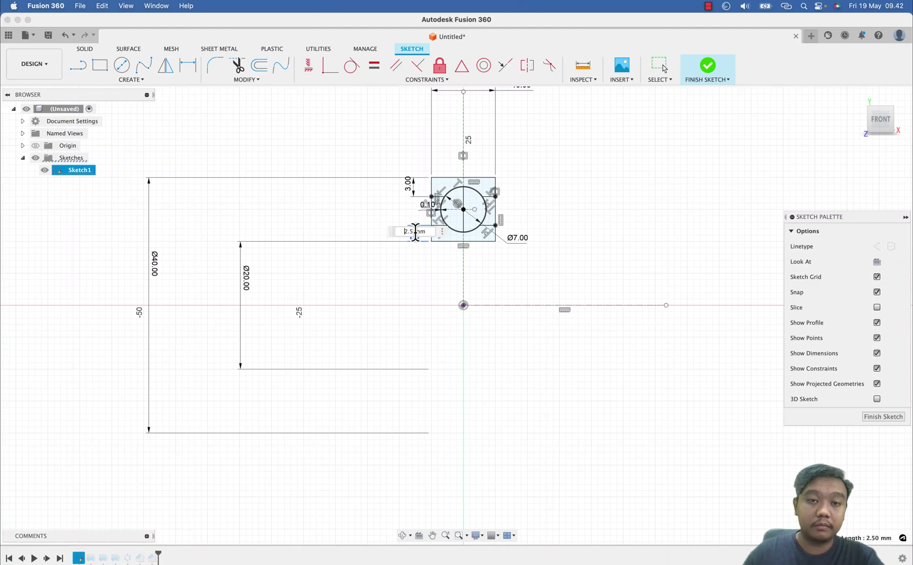
pyautogui.write('3')
pyautogui.press('Return')
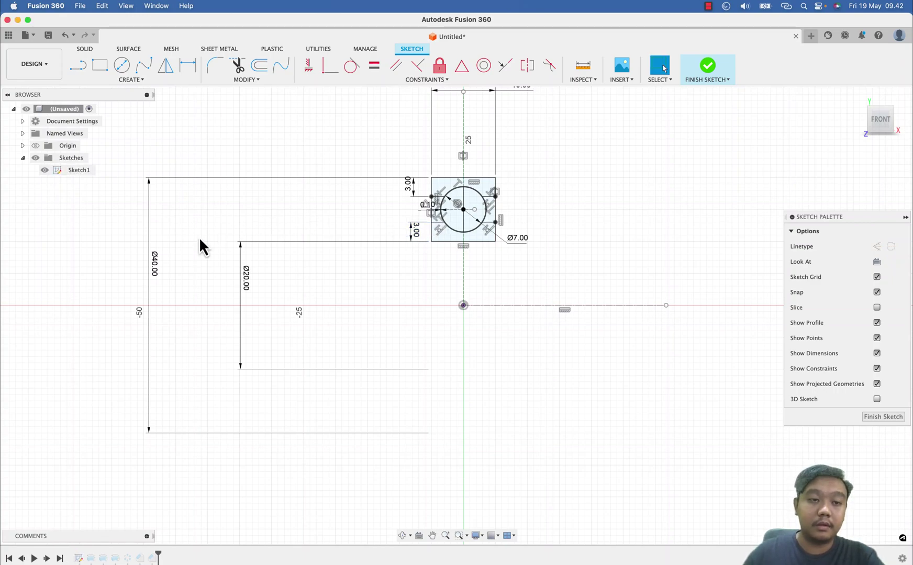
pyautogui.doubleClick(149, 265)
pyautogui.write('45')
pyautogui.press('Return')
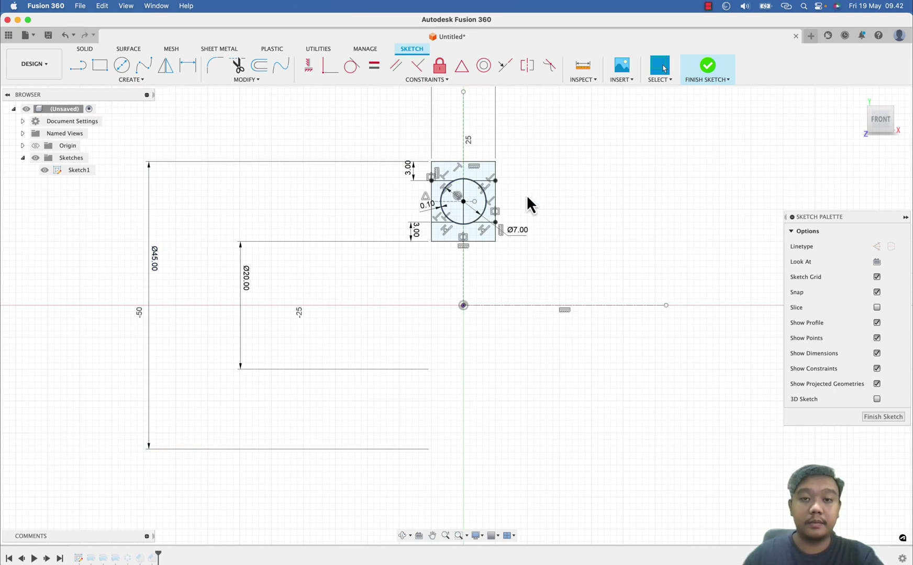
pyautogui.scroll(2, 527, 195)
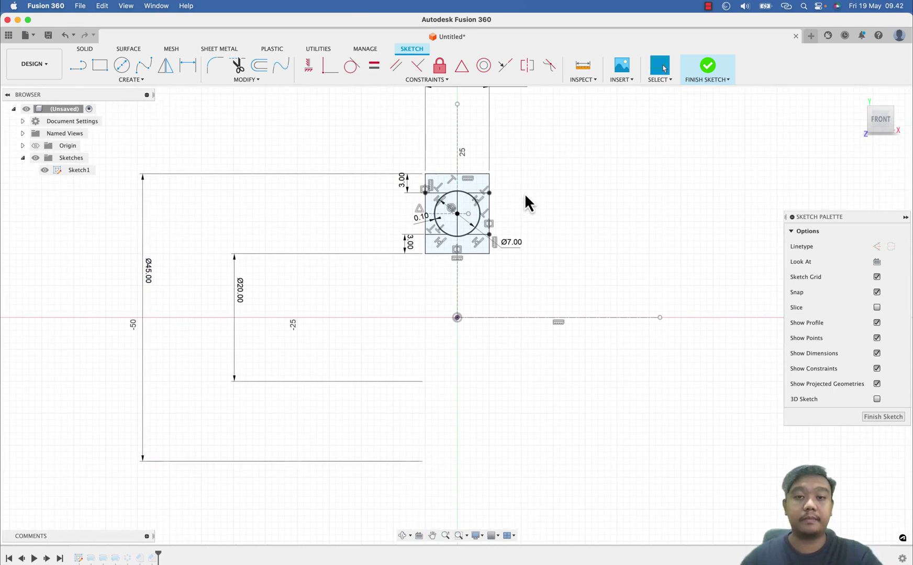
# - Finish the sketch, then reopen it and change the ball diameter from 7 to 8 mm
pyautogui.click(717, 73)
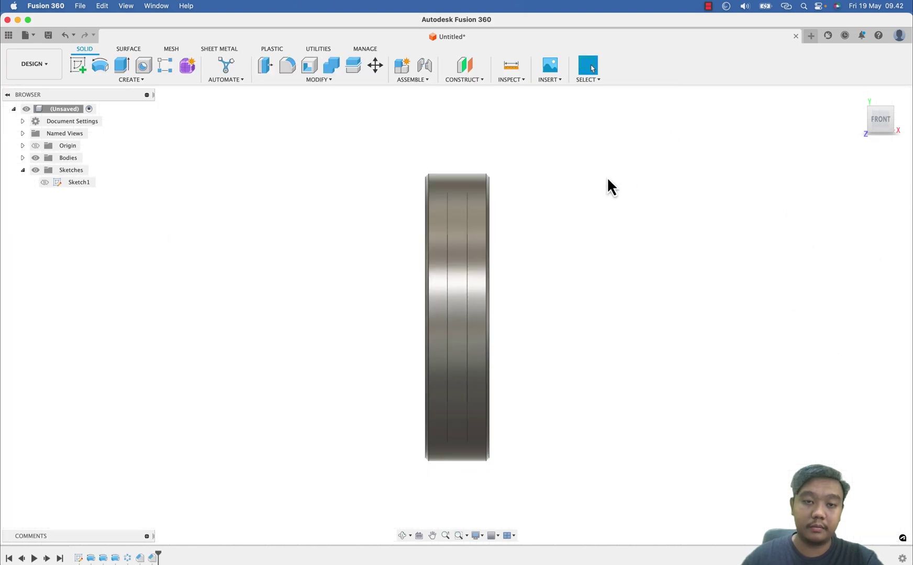
pyautogui.keyDown('shift'); pyautogui.moveTo(537, 252); pyautogui.dragTo(469, 261, button='middle'); pyautogui.keyUp('shift')
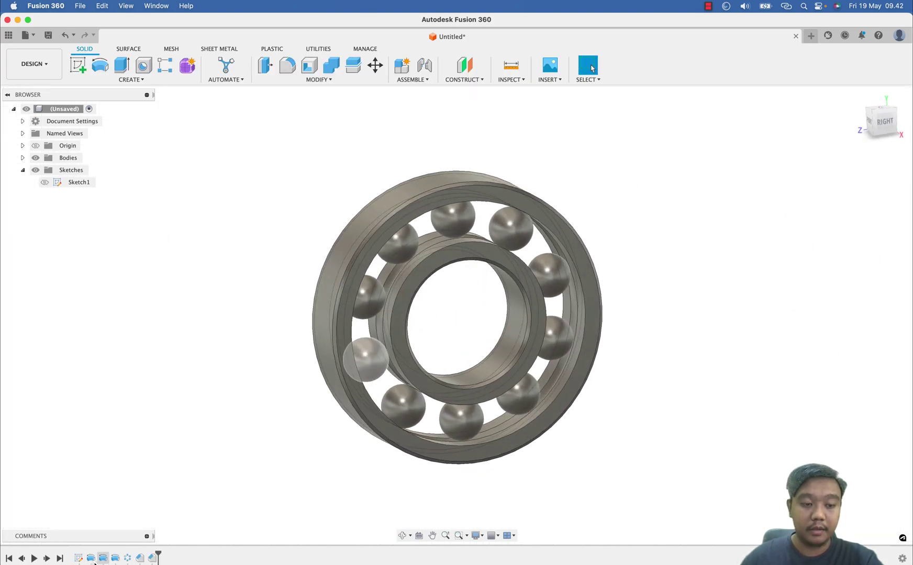
pyautogui.doubleClick(78, 558)
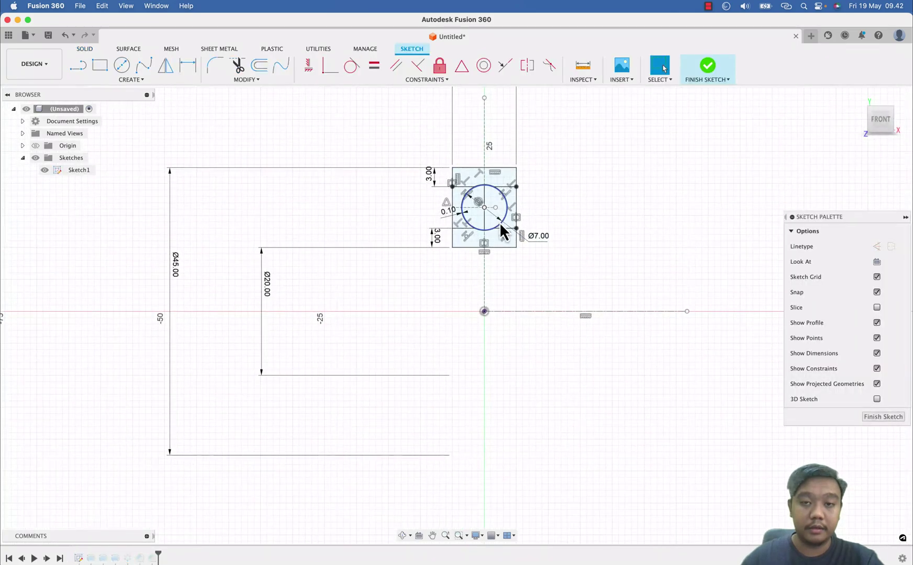
pyautogui.doubleClick(555, 248)
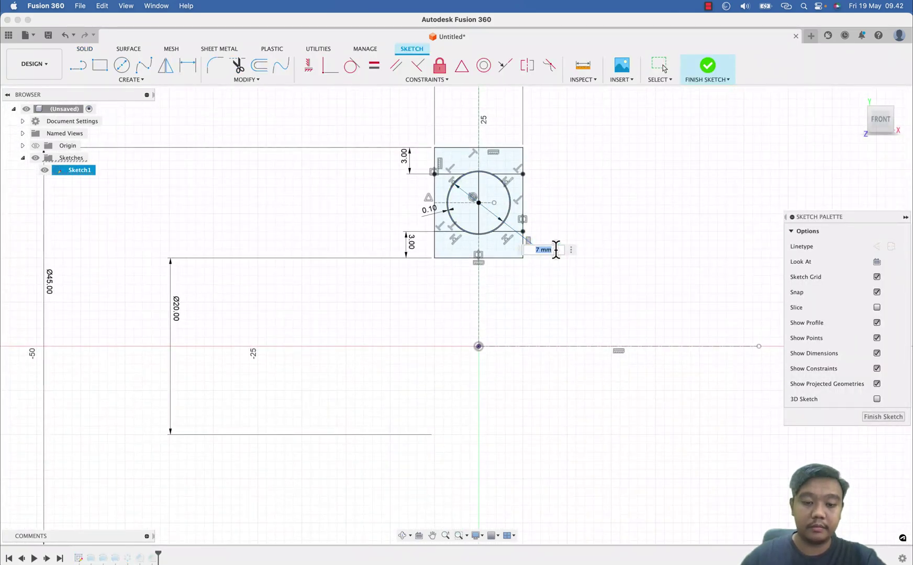
pyautogui.write('8')
pyautogui.press('Return')
pyautogui.scroll(4, 492, 178)
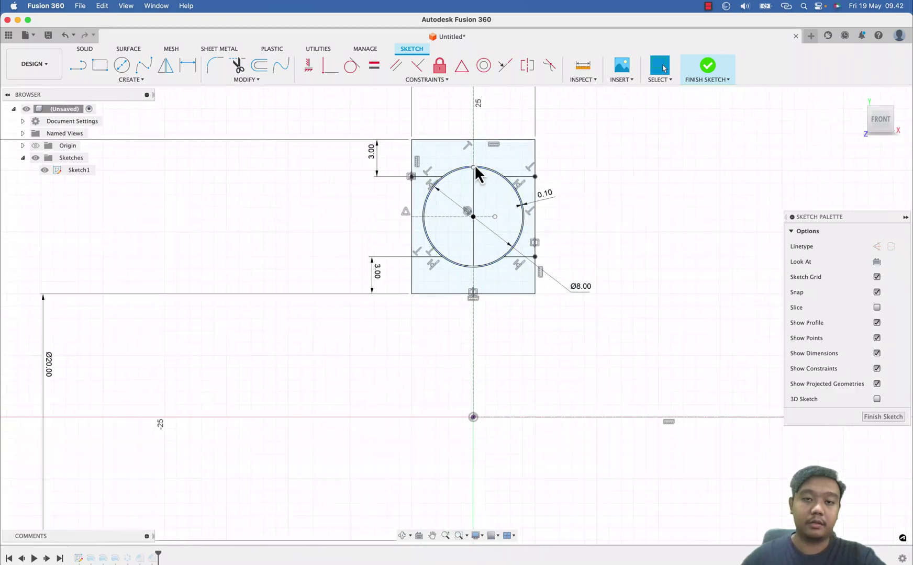
pyautogui.click(709, 65)
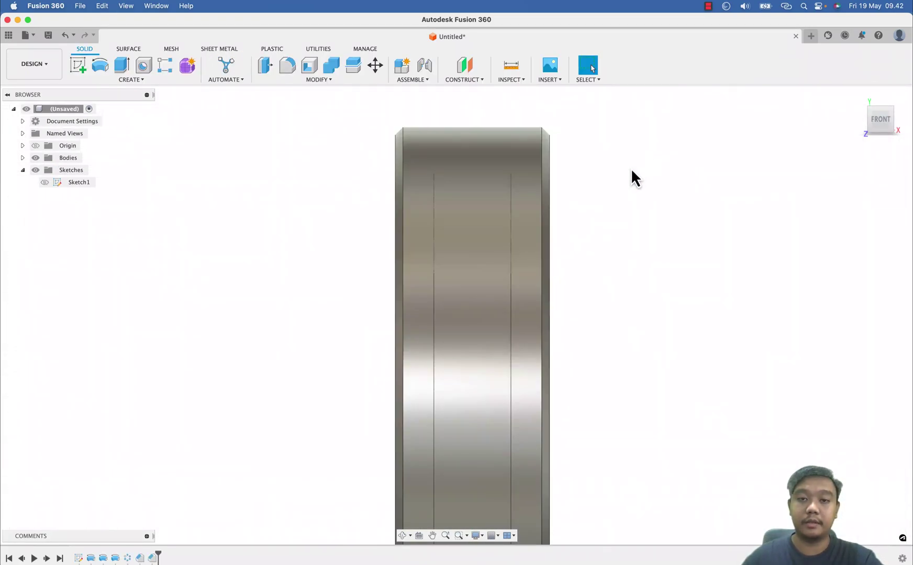
# - Orbit, zoom and pan to inspect the rebuilt bearing
pyautogui.keyDown('shift'); pyautogui.moveTo(606, 222); pyautogui.dragTo(562, 233, button='middle'); pyautogui.keyUp('shift')
pyautogui.scroll(-5, 727, 306)
pyautogui.moveTo(663, 245); pyautogui.dragTo(599, 212, button='middle')
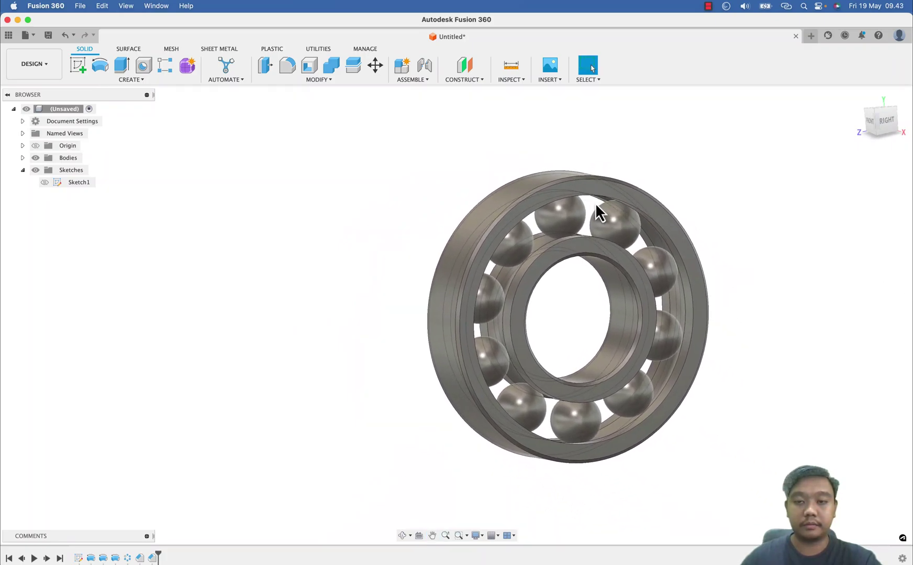
pyautogui.moveTo(744, 370); pyautogui.dragTo(690, 346, button='middle')
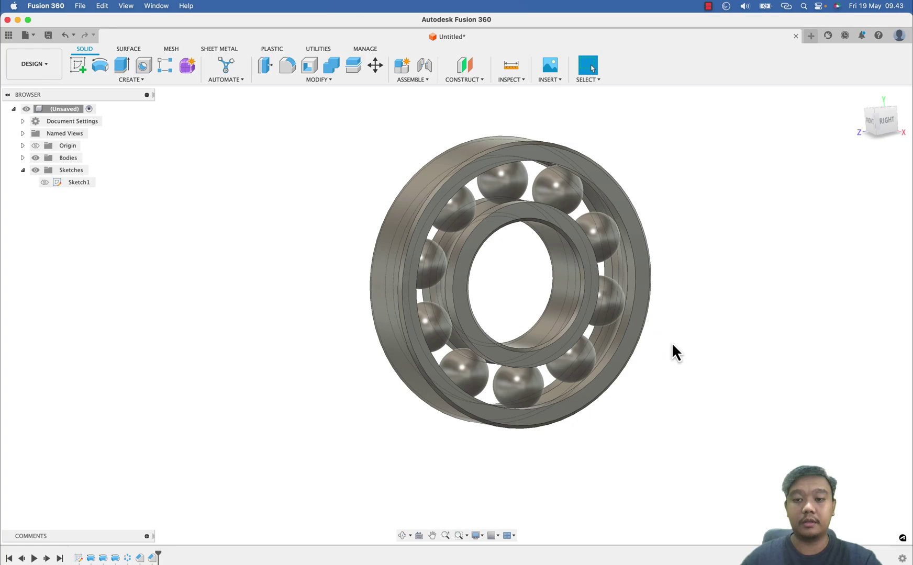
pyautogui.keyDown('shift'); pyautogui.moveTo(654, 353); pyautogui.dragTo(643, 372, button='middle'); pyautogui.keyUp('shift')
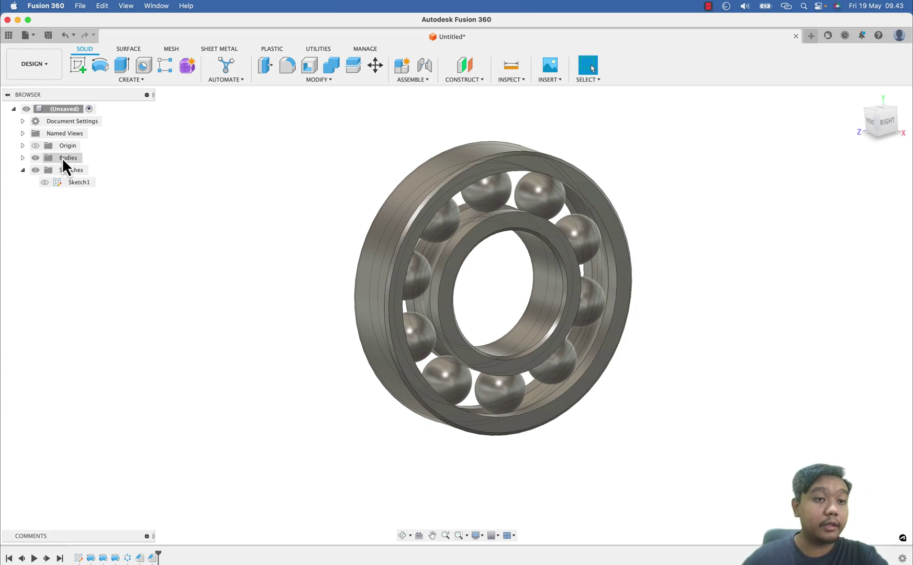
# - Expand the origin in the browser and pick the YZ plane as the sketch plane
pyautogui.click(23, 158)
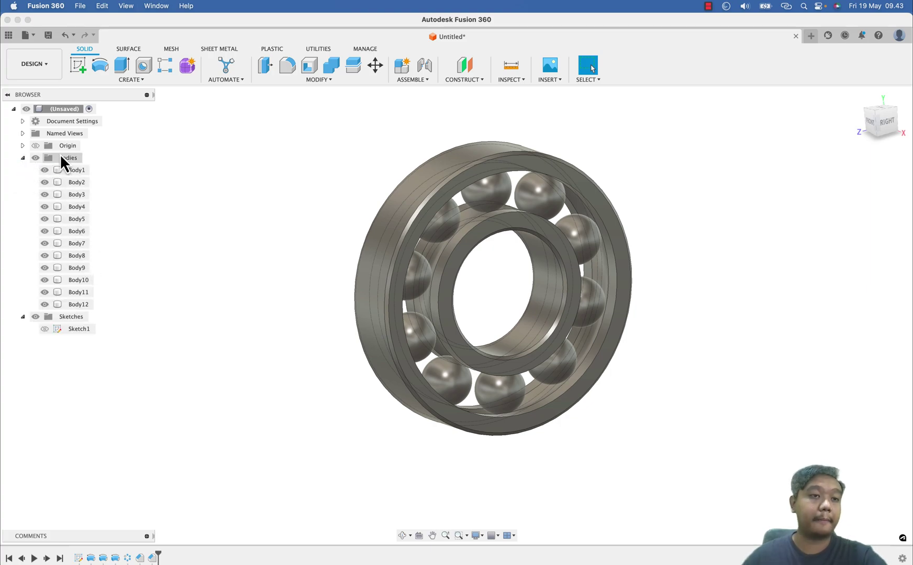
pyautogui.click(22, 146)
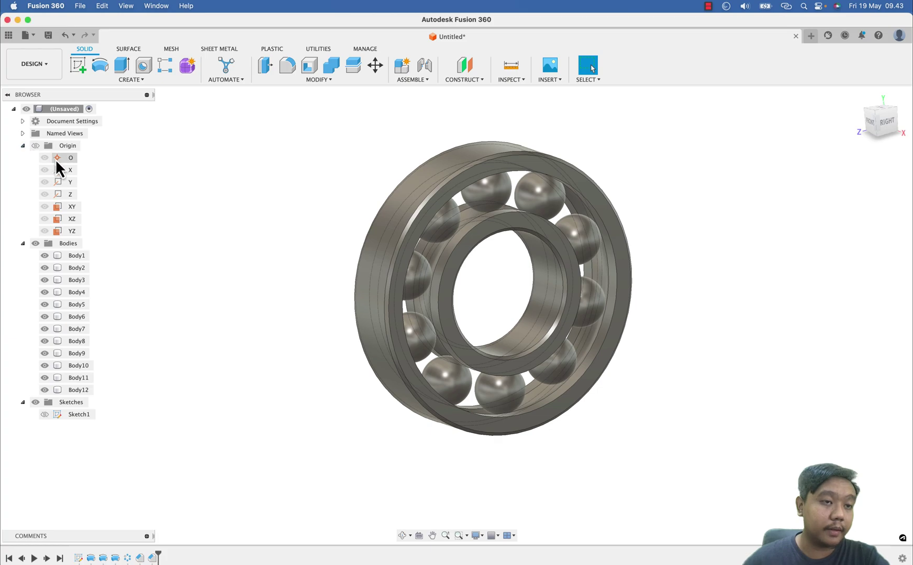
pyautogui.click(72, 206)
pyautogui.click(71, 218)
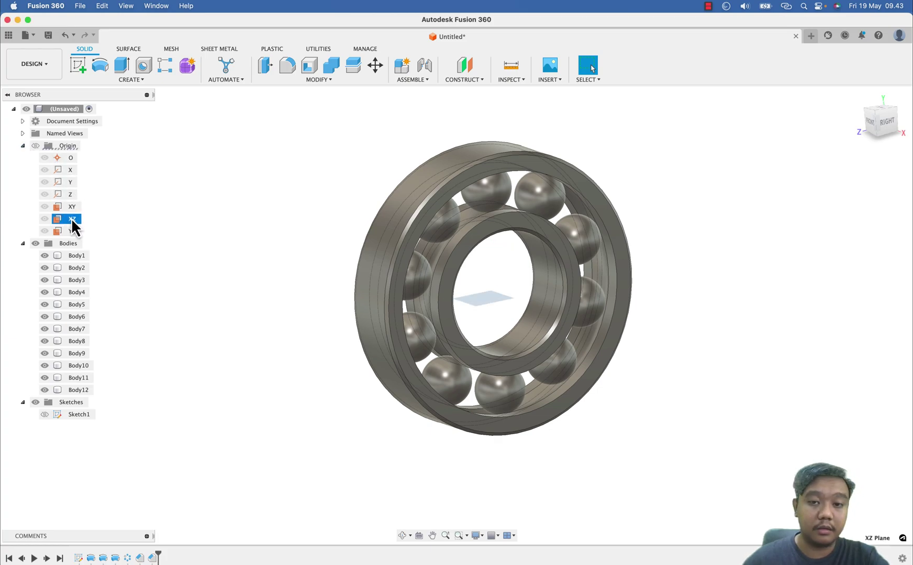
pyautogui.click(72, 231)
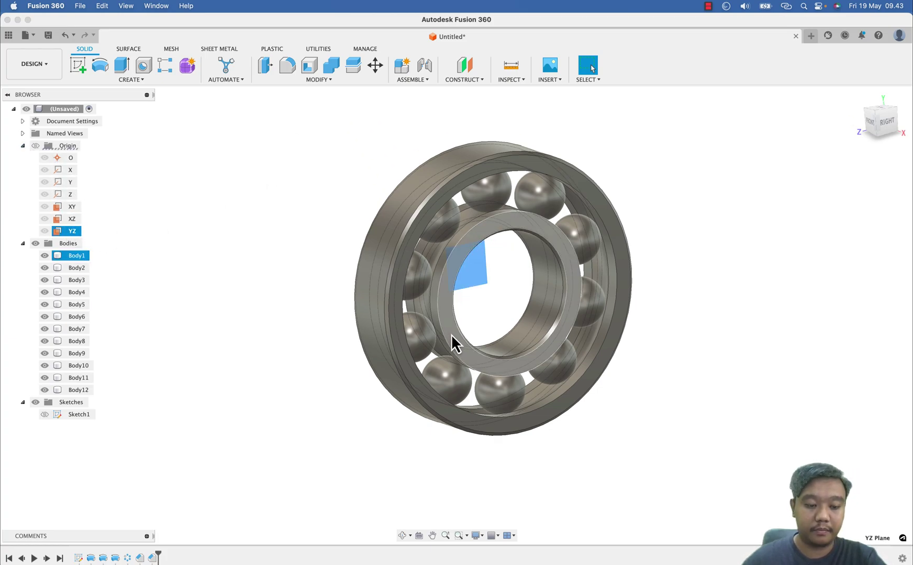
pyautogui.moveTo(458, 331); pyautogui.dragTo(492, 293)
pyautogui.press('Escape')
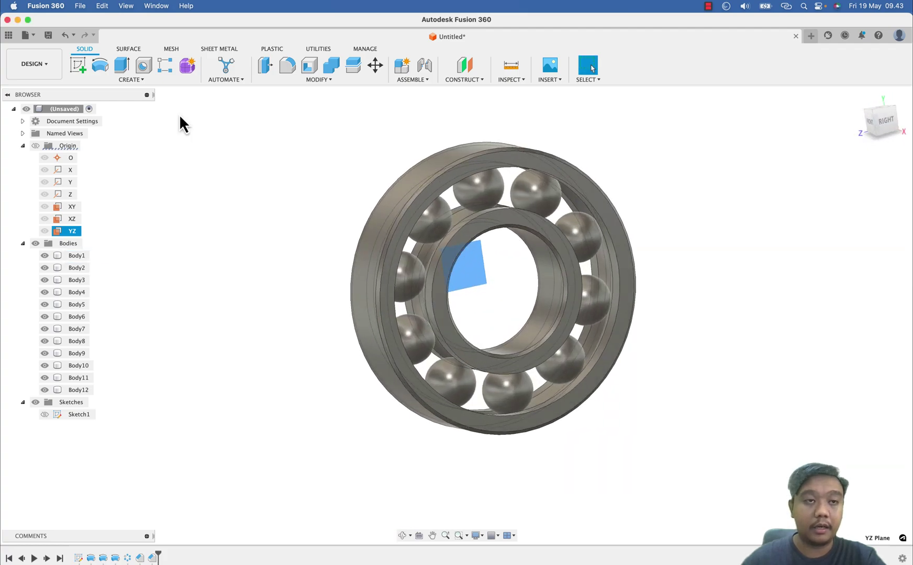
# - Start a sketch on the YZ plane and draw a 33 mm circle centred on the bearing
pyautogui.click(73, 69)
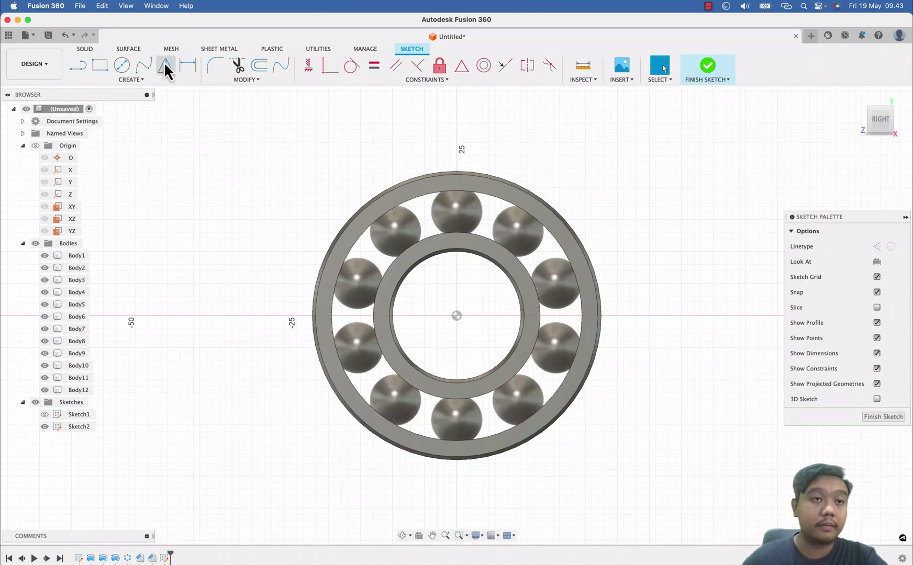
pyautogui.click(120, 67)
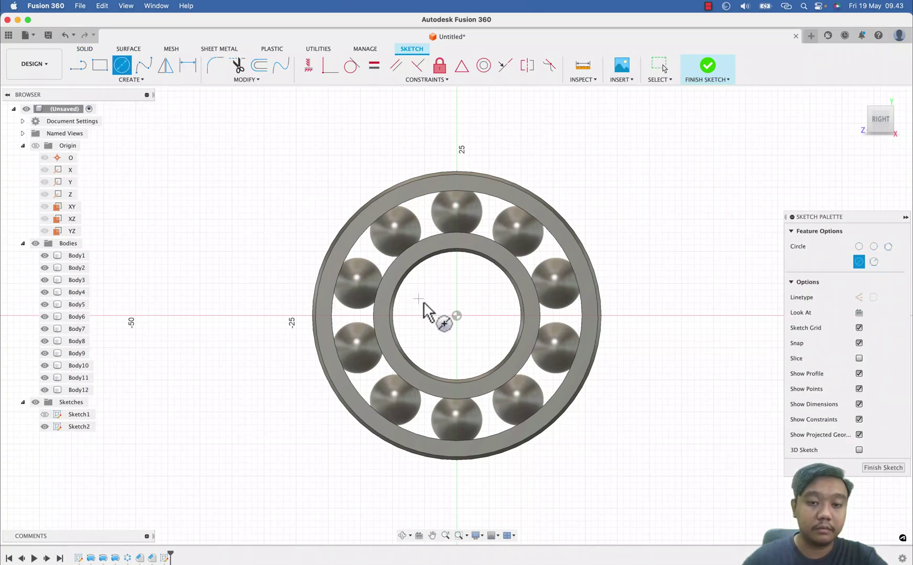
pyautogui.click(457, 316)
pyautogui.scroll(2, 393, 234)
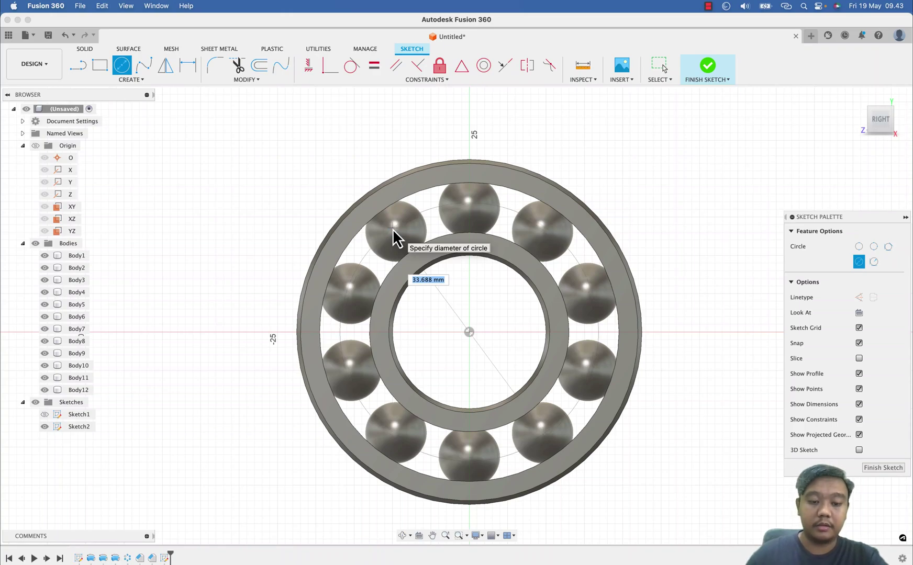
pyautogui.write('33')
pyautogui.press('Return')
pyautogui.press('Escape')
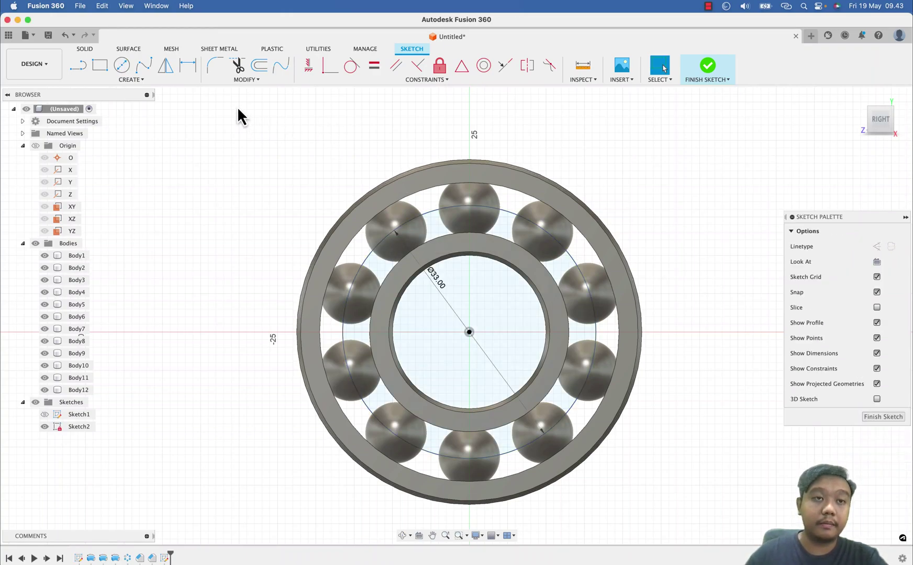
# - Offset the Ø33 circle 1 mm inward to form a thin ring profile
pyautogui.click(259, 66)
pyautogui.click(425, 215)
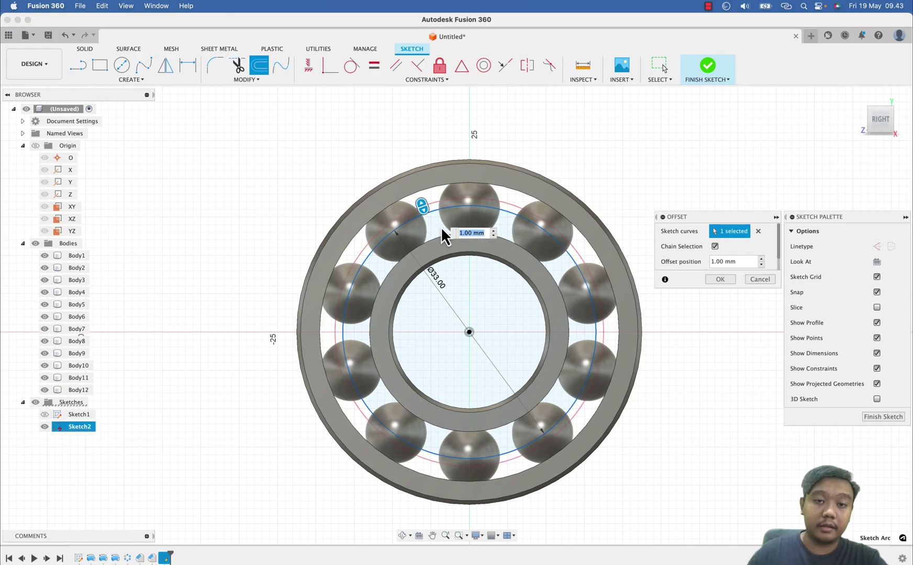
pyautogui.moveTo(426, 216); pyautogui.dragTo(434, 230)
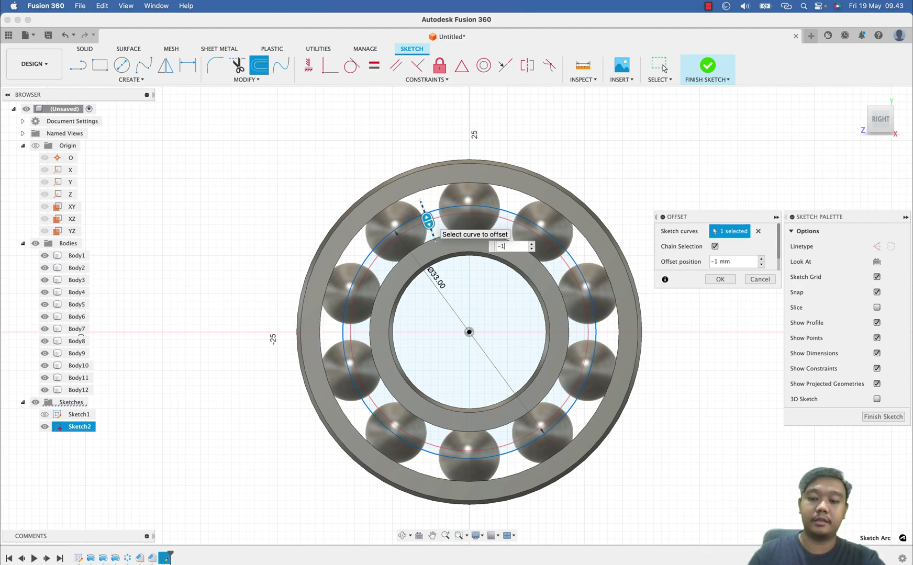
pyautogui.click(663, 68)
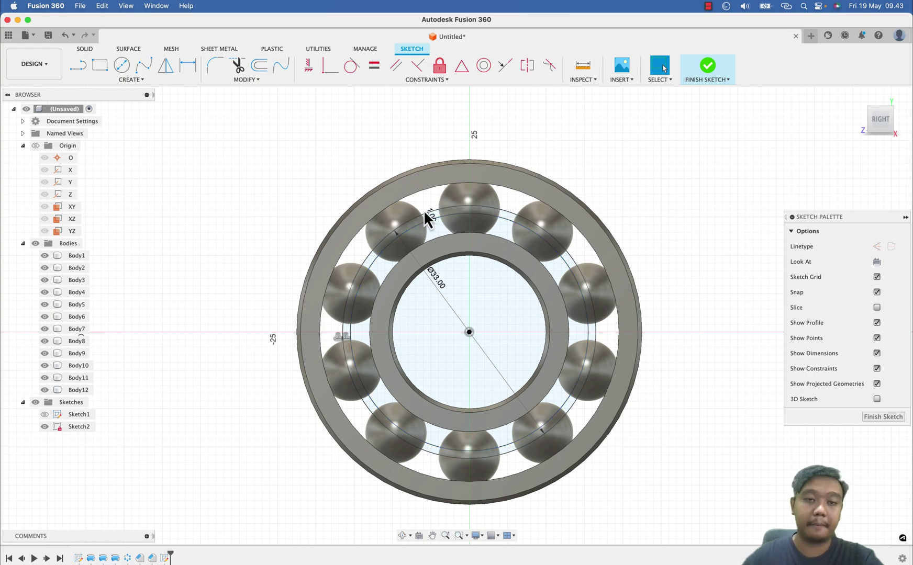
pyautogui.scroll(3, 425, 219)
pyautogui.keyDown('shift'); pyautogui.moveTo(430, 260); pyautogui.dragTo(465, 275, button='middle'); pyautogui.keyUp('shift')
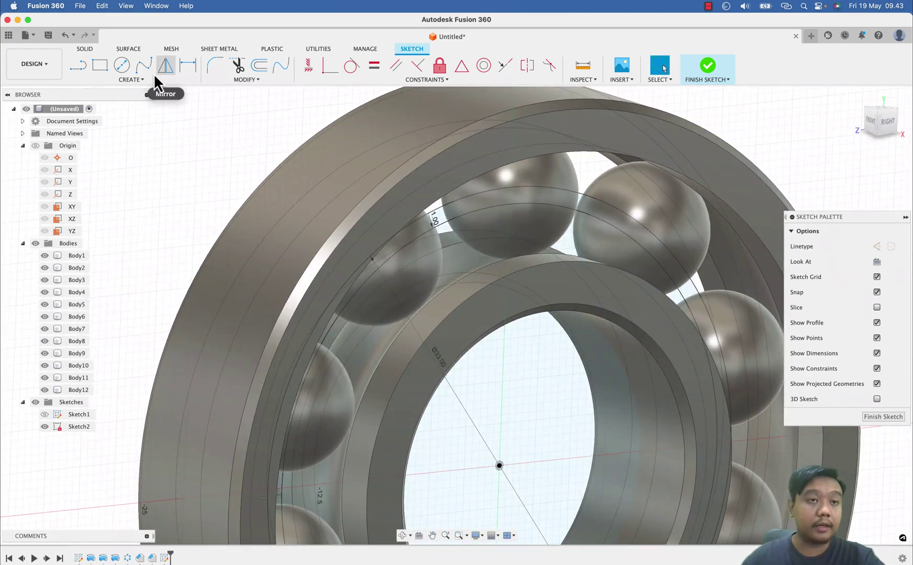
# - Extrude the thin ring profile To Object up to the outer ring face as a new body, Body13
pyautogui.click(704, 65)
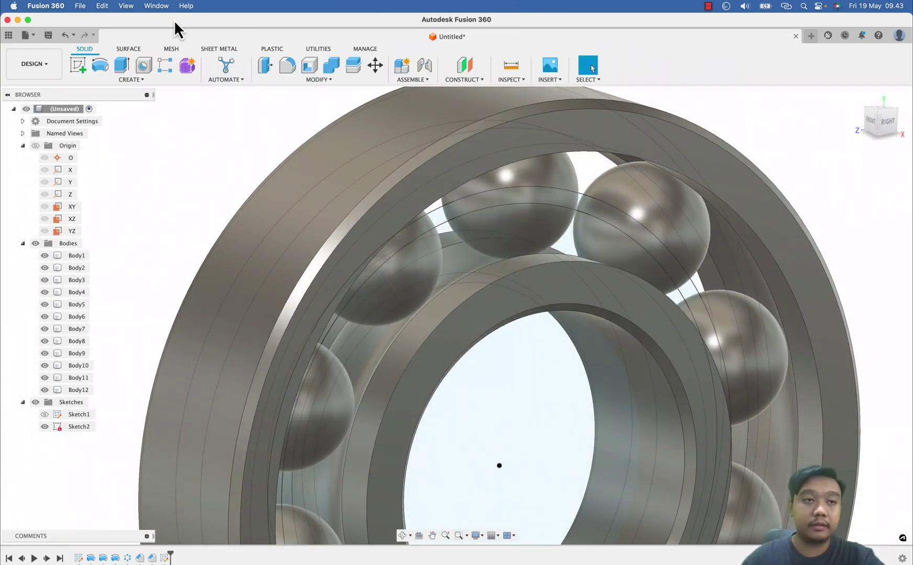
pyautogui.click(121, 67)
pyautogui.click(475, 209)
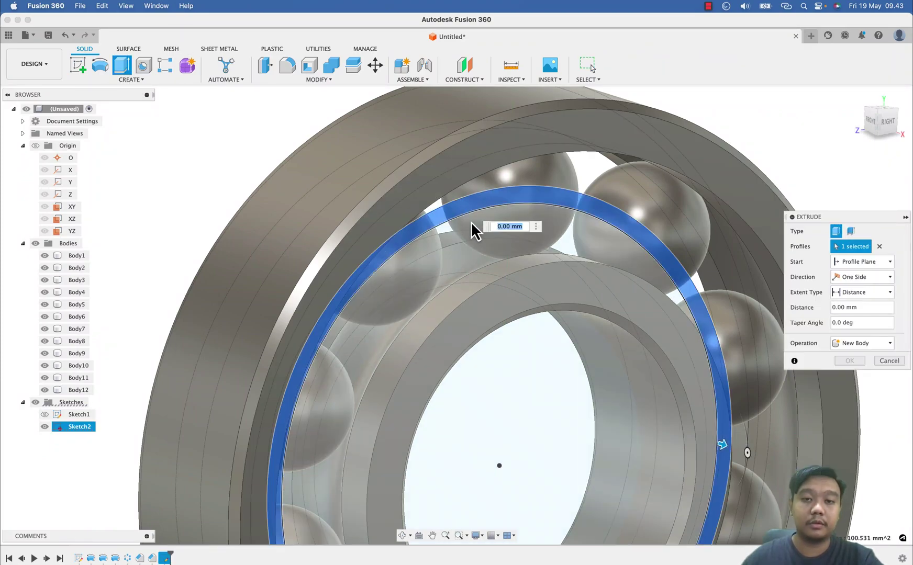
pyautogui.keyDown('shift'); pyautogui.moveTo(453, 272); pyautogui.dragTo(562, 474, button='middle'); pyautogui.keyUp('shift')
pyautogui.moveTo(556, 484); pyautogui.dragTo(621, 490)
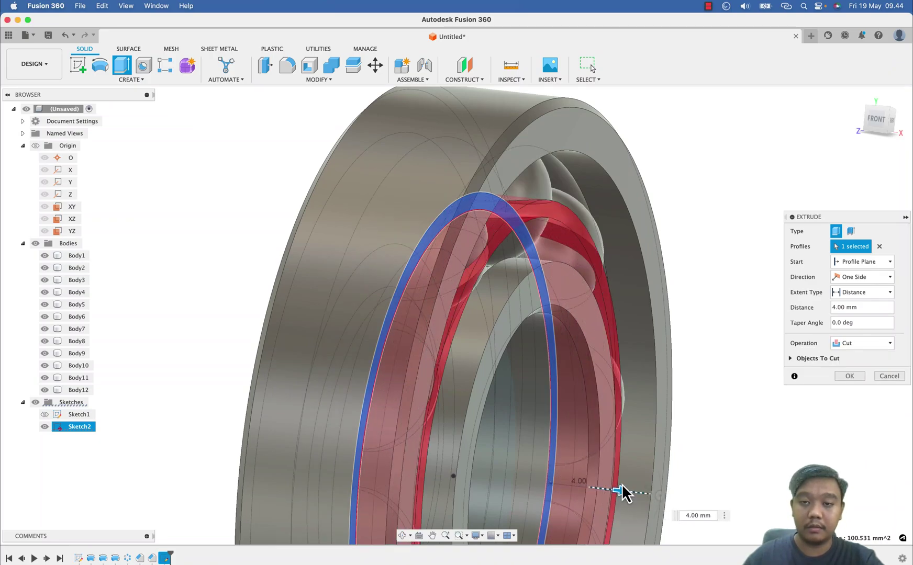
pyautogui.click(847, 296)
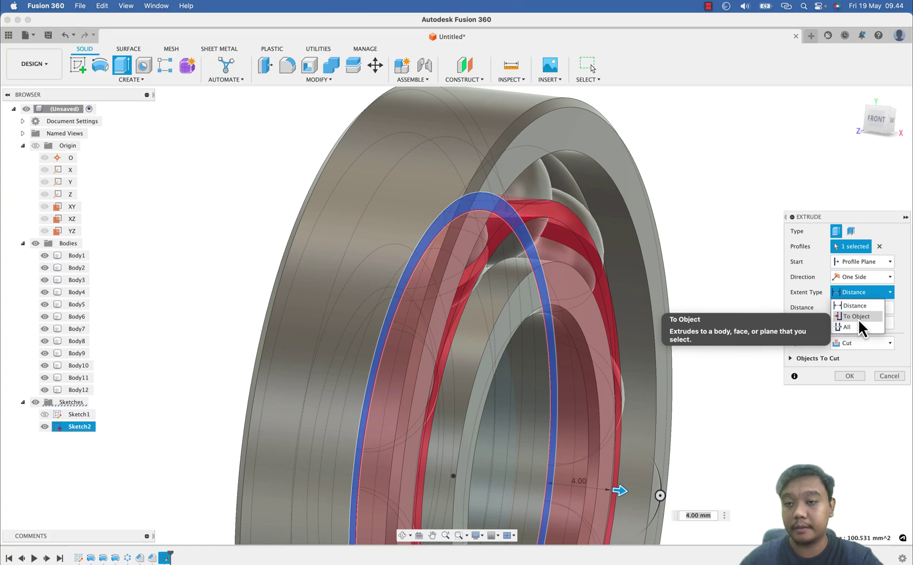
pyautogui.click(857, 317)
pyautogui.click(628, 173)
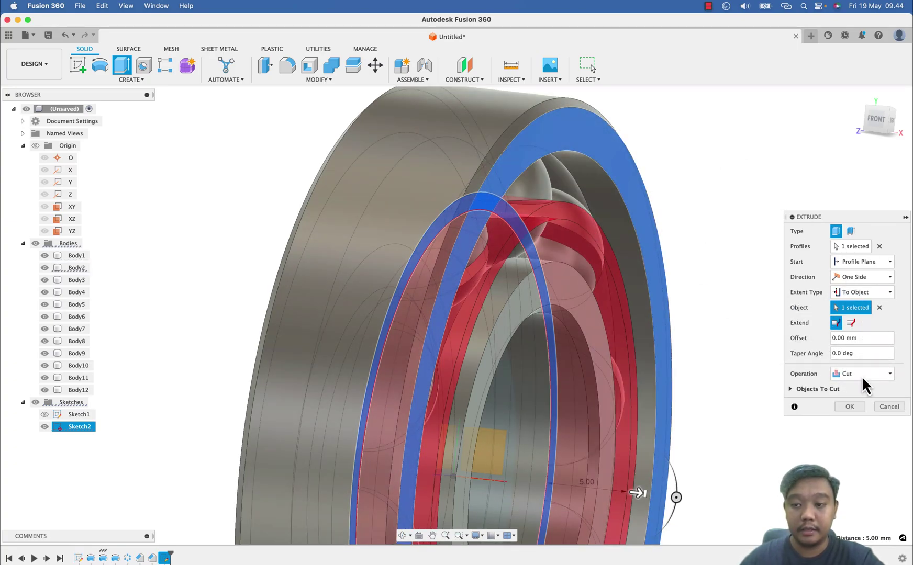
pyautogui.click(865, 380)
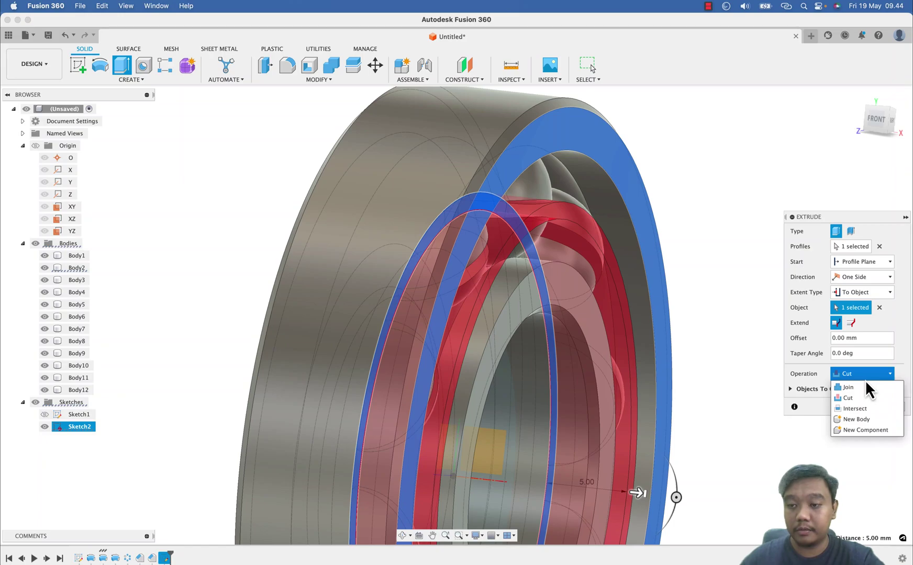
pyautogui.click(857, 419)
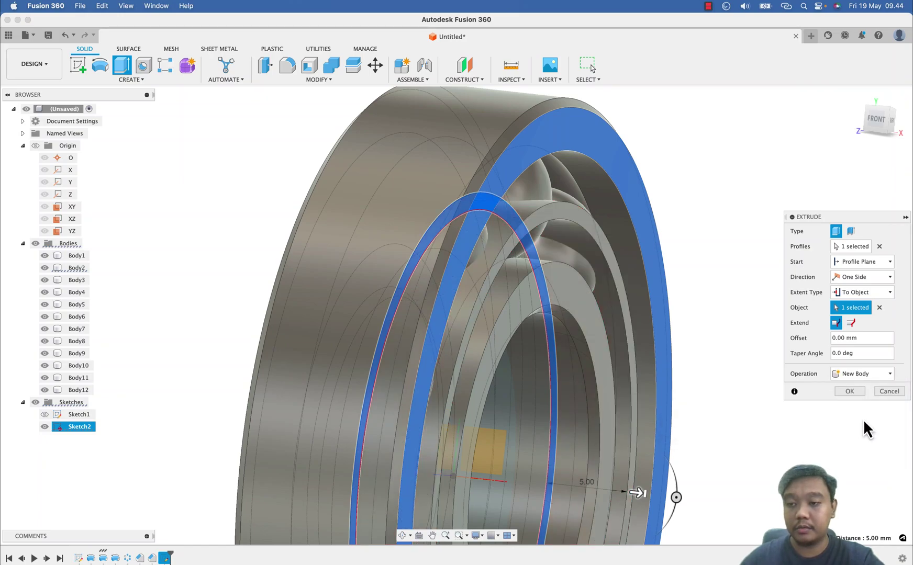
pyautogui.click(849, 391)
pyautogui.scroll(-3, 676, 267)
pyautogui.keyDown('shift'); pyautogui.moveTo(683, 295); pyautogui.dragTo(576, 166, button='middle'); pyautogui.keyUp('shift')
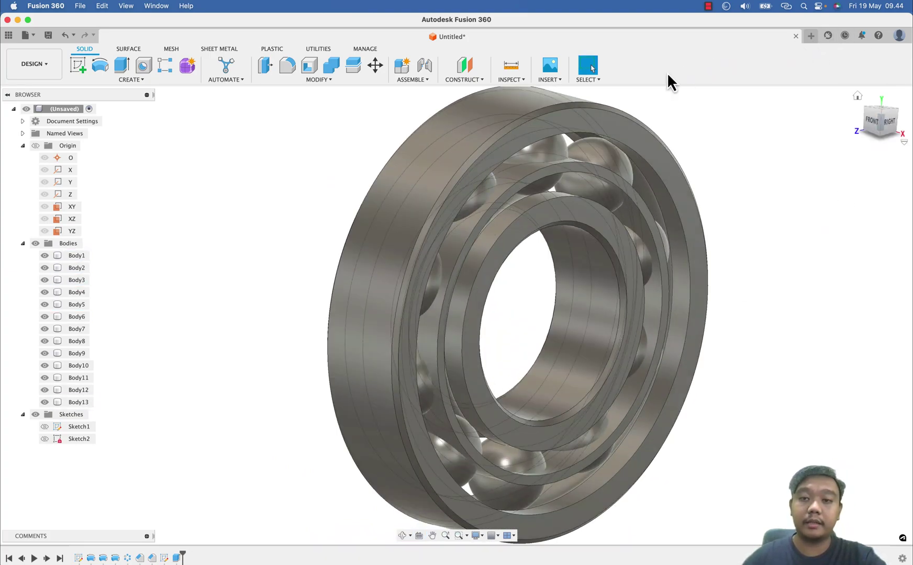
# - Hide the outer ring Body2 and the inner ring Body1, leaving the balls and cage visible
pyautogui.click(560, 132)
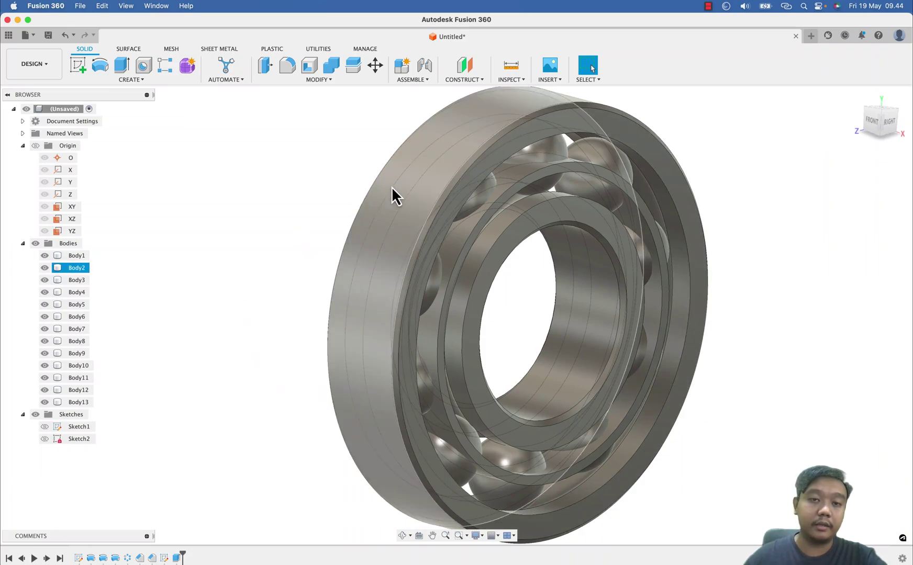
pyautogui.click(394, 185)
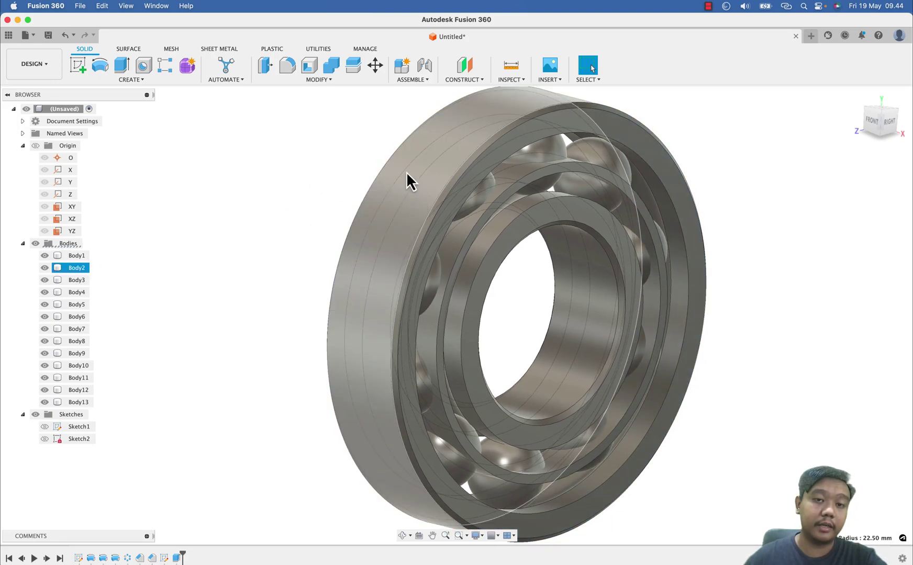
pyautogui.click(45, 268)
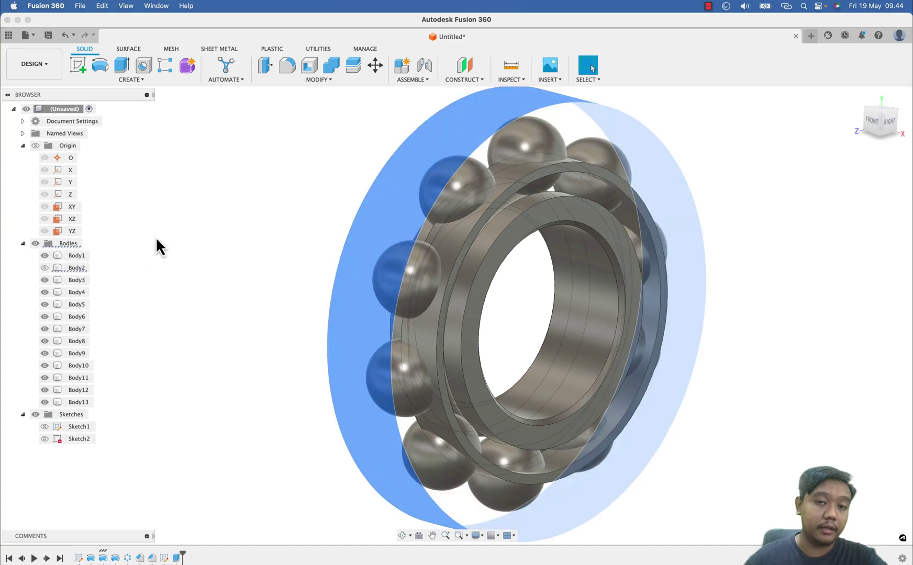
pyautogui.moveTo(293, 241); pyautogui.dragTo(301, 234, button='middle')
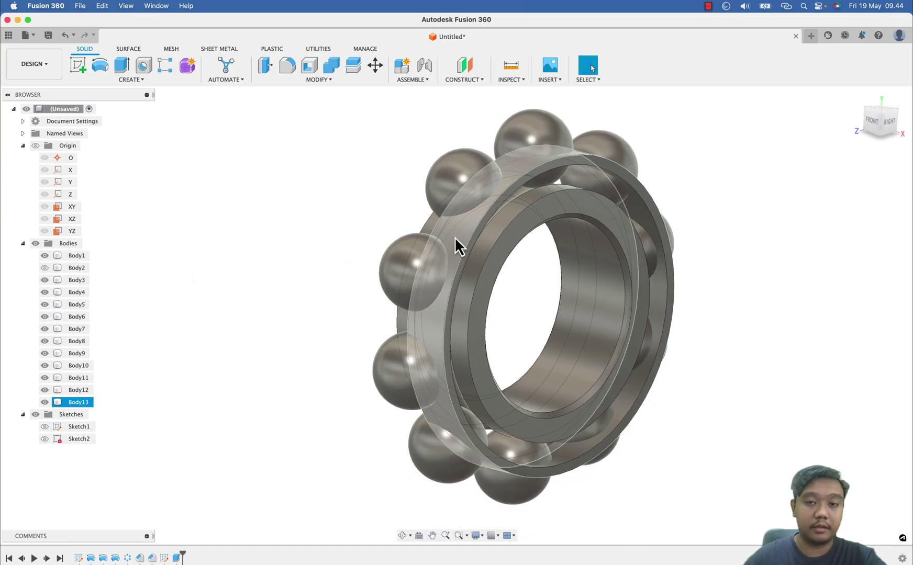
pyautogui.click(511, 225)
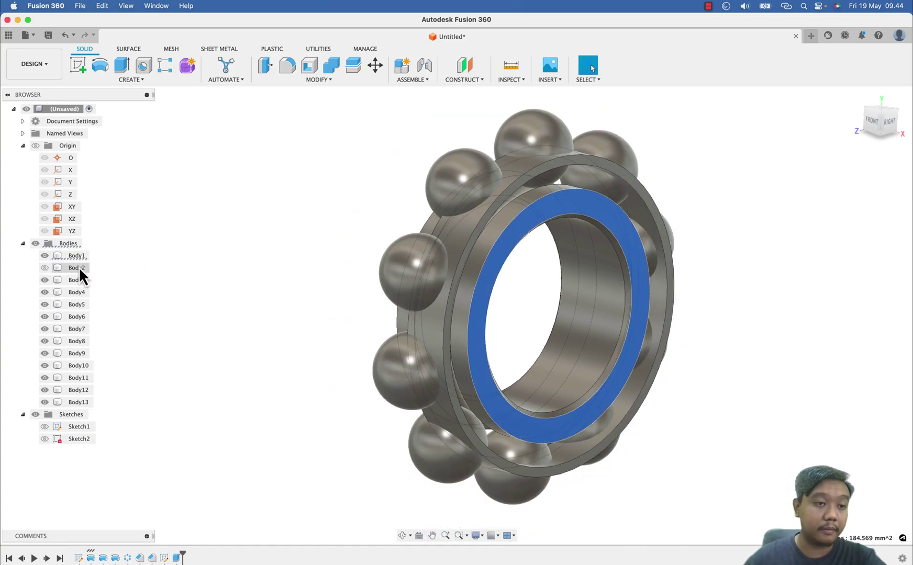
pyautogui.click(44, 255)
pyautogui.click(315, 207)
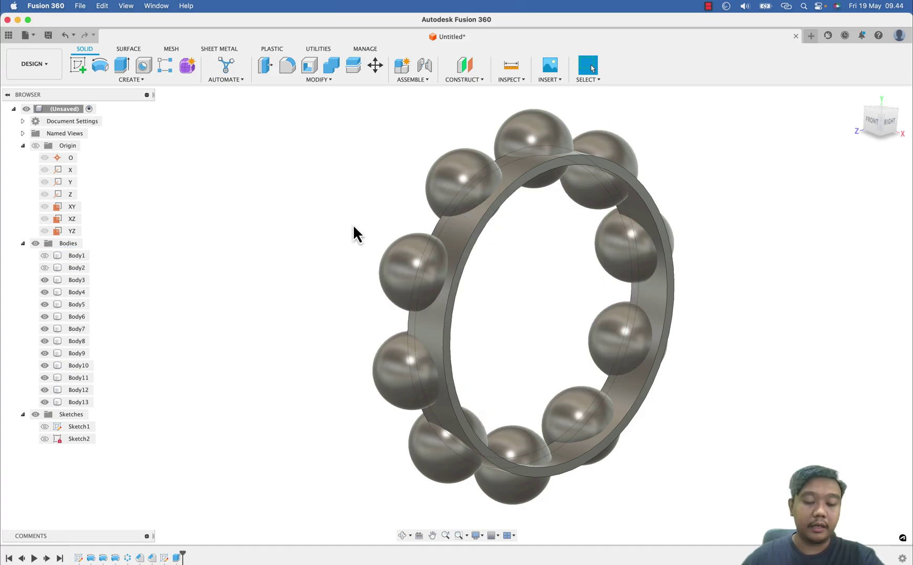
pyautogui.keyDown('shift'); pyautogui.moveTo(353, 230); pyautogui.dragTo(347, 234, button='middle'); pyautogui.keyUp('shift')
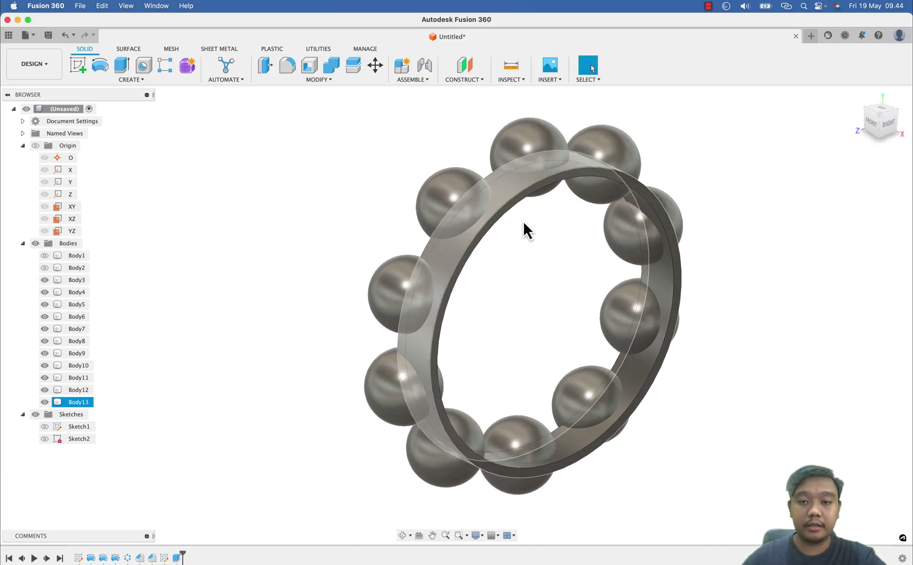
# - Start a Combine cut with the cage ring Body13 as the target
pyautogui.click(331, 66)
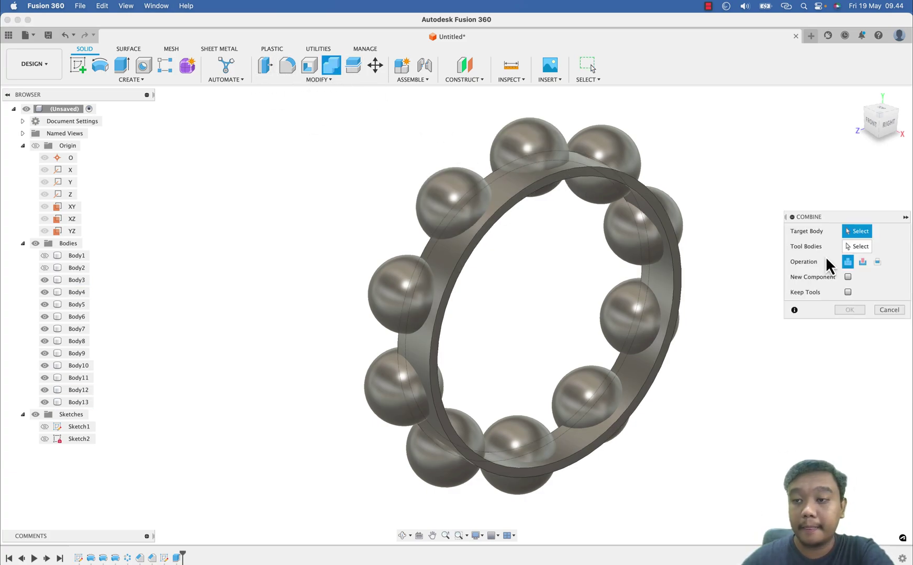
pyautogui.click(864, 263)
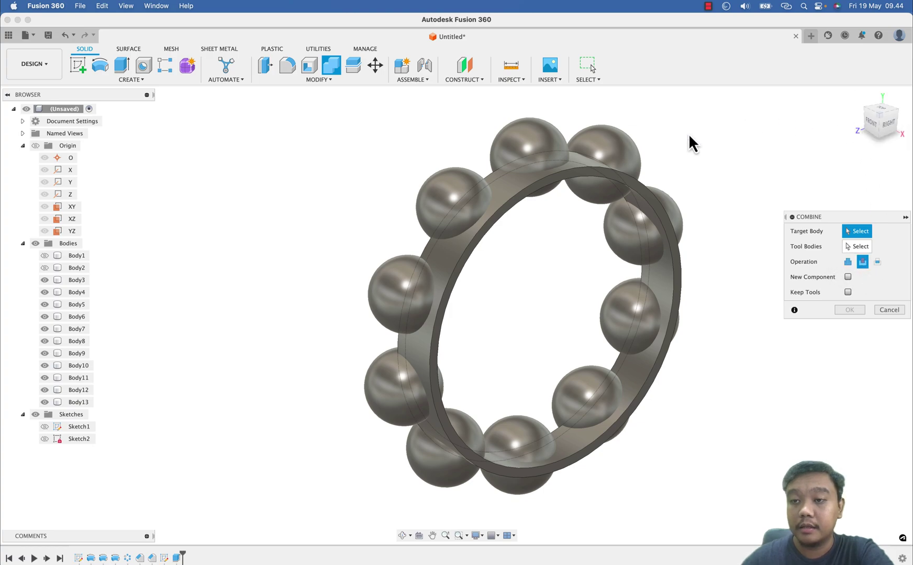
pyautogui.click(490, 210)
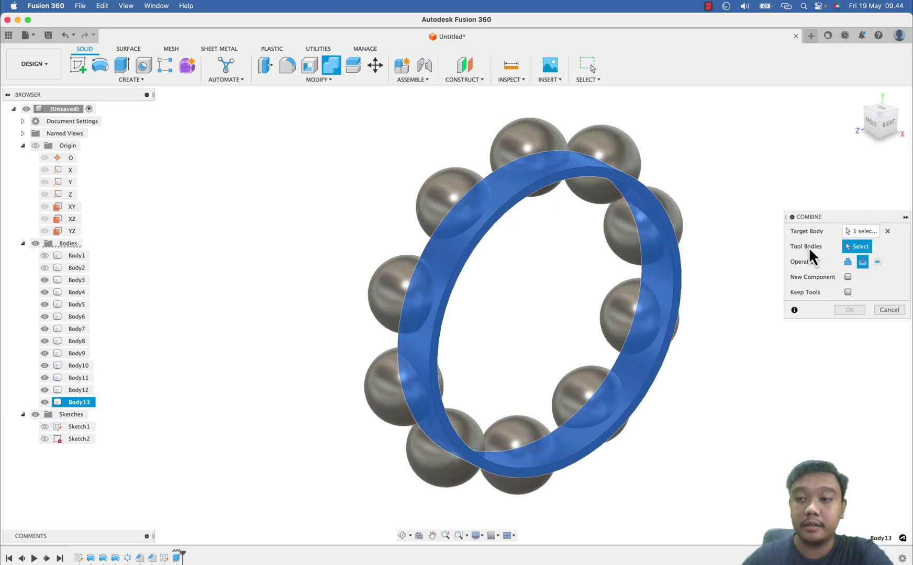
# - Add all ten balls as tool bodies and keep them after the cut
pyautogui.click(538, 165)
pyautogui.click(616, 148)
pyautogui.click(664, 214)
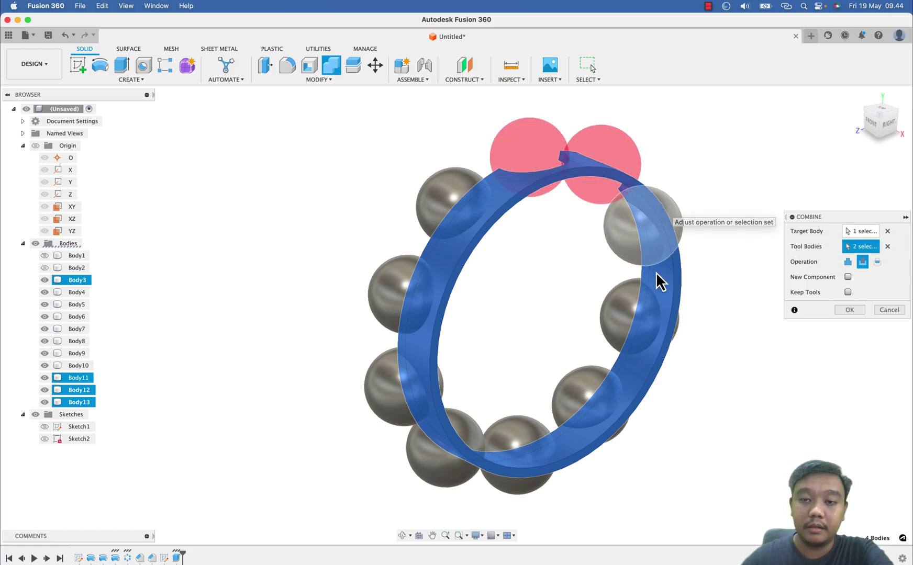
pyautogui.click(631, 308)
pyautogui.click(544, 427)
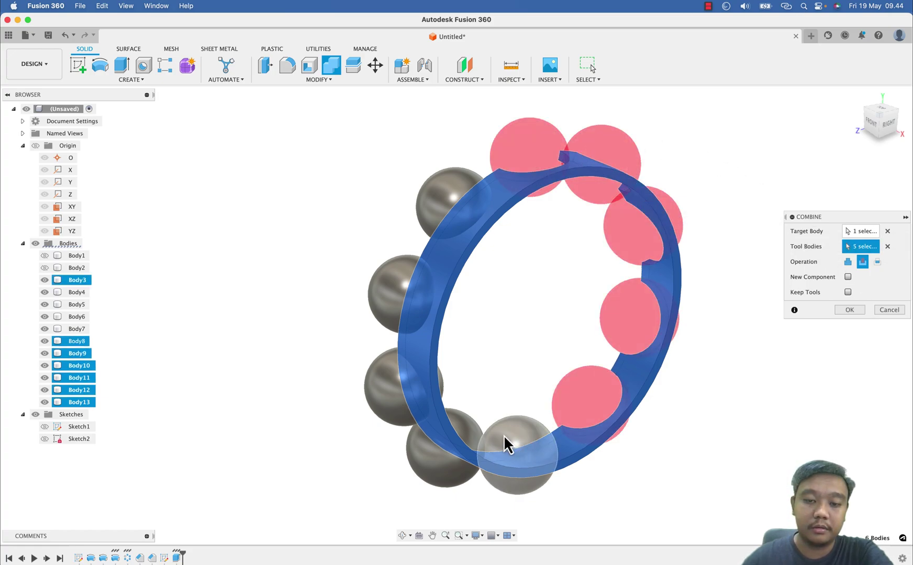
pyautogui.click(503, 435)
pyautogui.click(424, 461)
pyautogui.click(400, 409)
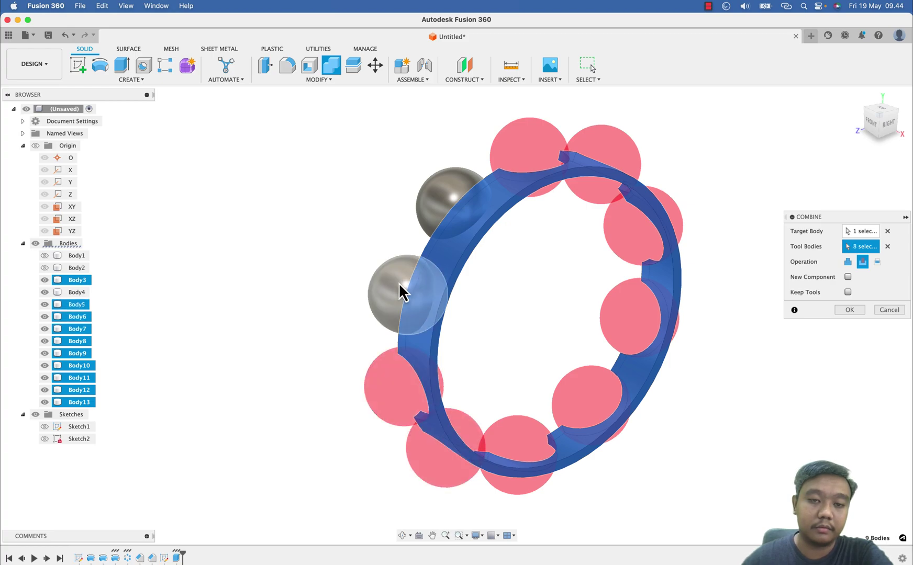
pyautogui.click(398, 283)
pyautogui.click(439, 195)
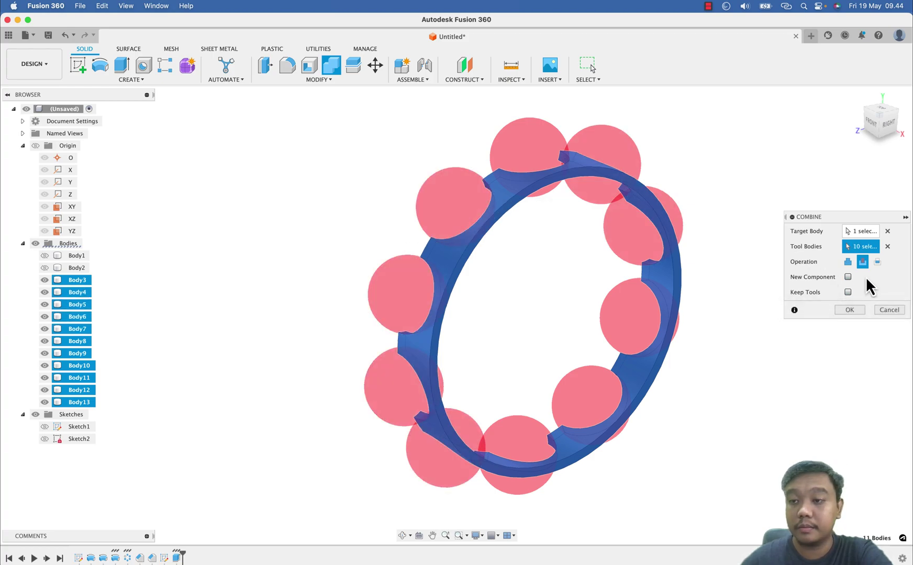
pyautogui.click(849, 292)
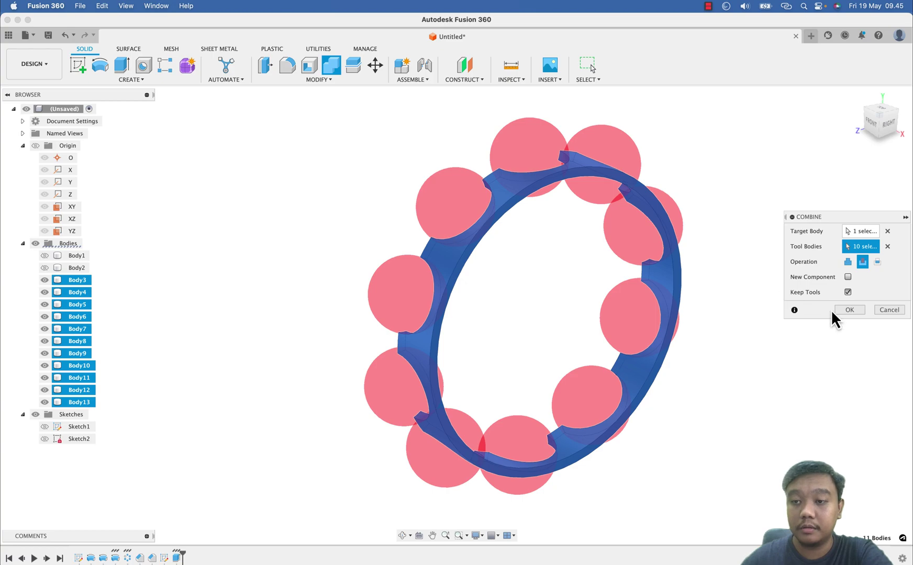
# - Apply the combine cut and hide the ten balls, Body3 to Body12
pyautogui.click(850, 309)
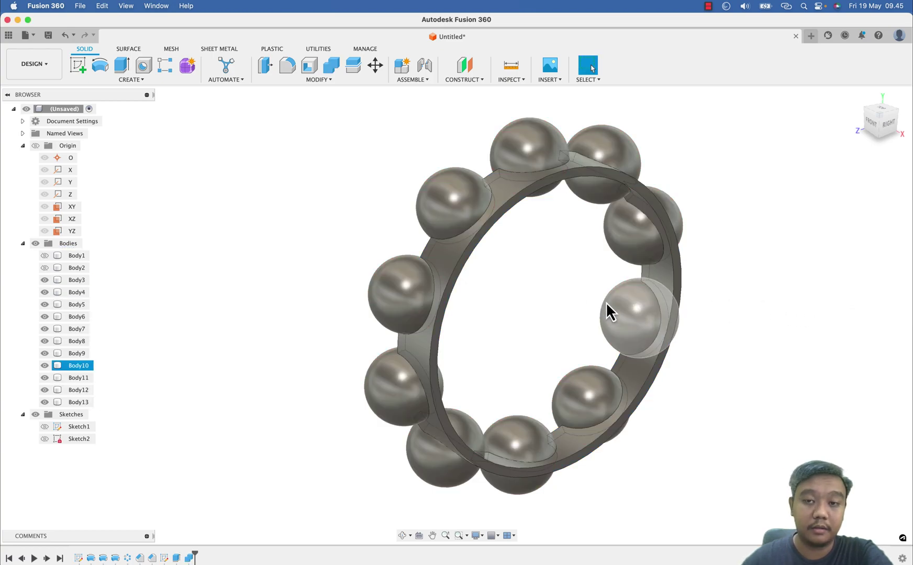
pyautogui.moveTo(560, 322); pyautogui.dragTo(599, 331, button='middle')
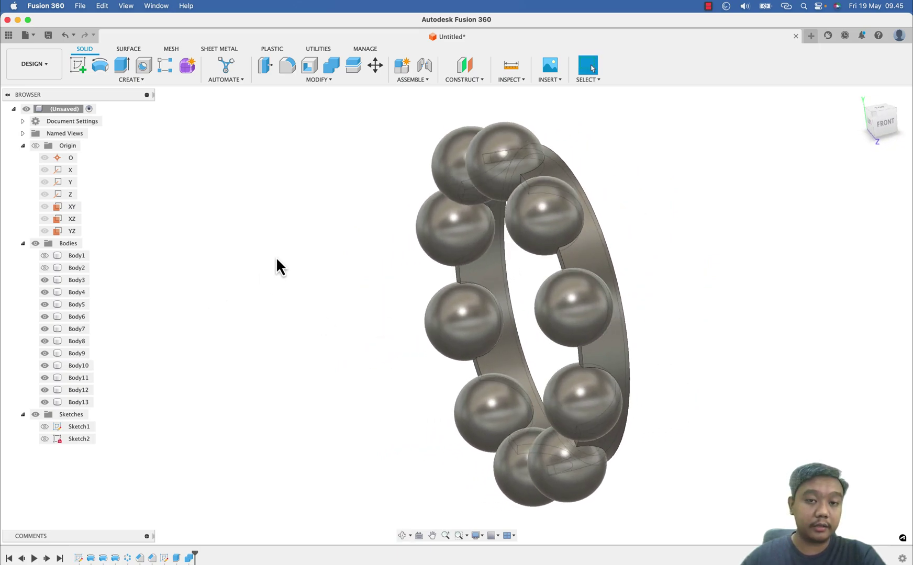
pyautogui.click(75, 390)
pyautogui.keyDown('shift'); pyautogui.click(75, 285); pyautogui.keyUp('shift')
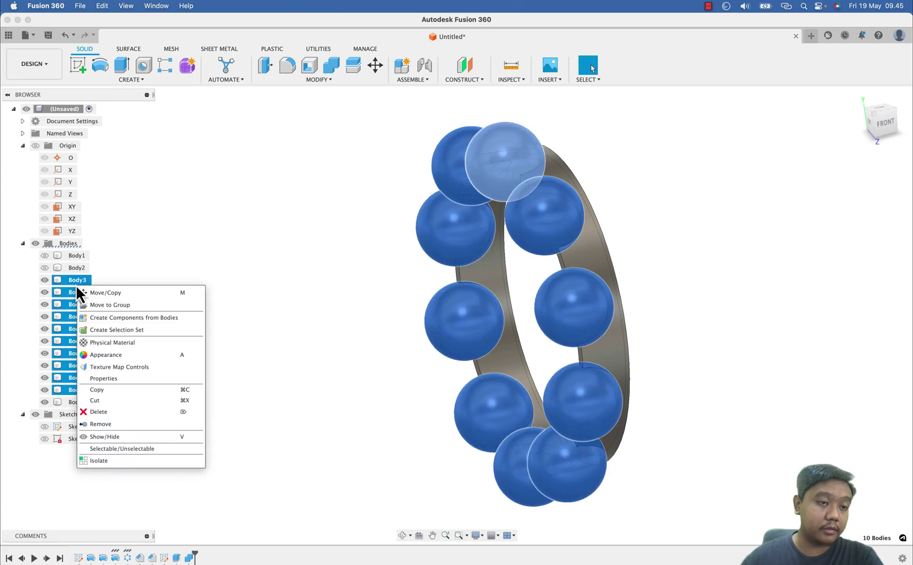
pyautogui.rightClick(75, 284)
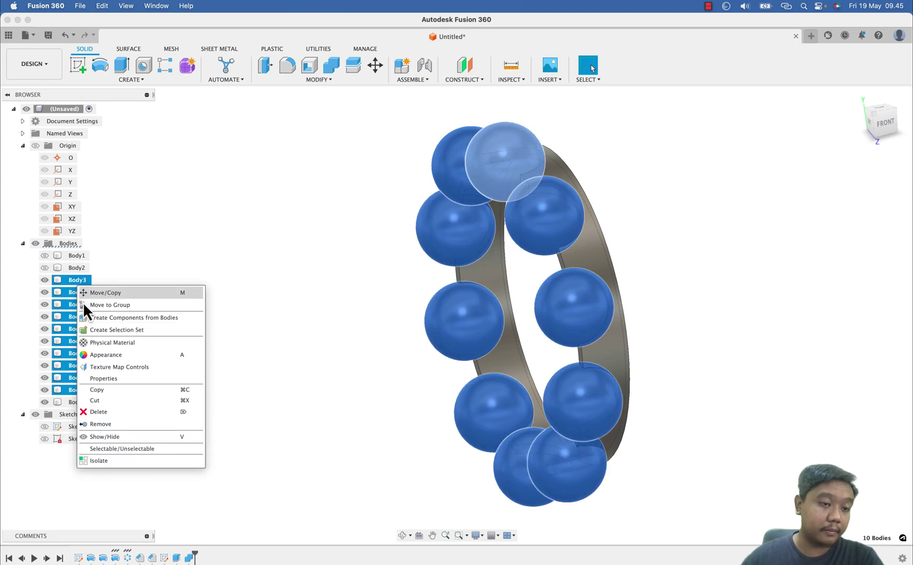
pyautogui.click(122, 437)
# - Orbit and zoom onto the cage ring to inspect its ball pockets
pyautogui.keyDown('shift'); pyautogui.moveTo(307, 349); pyautogui.dragTo(347, 369, button='middle'); pyautogui.keyUp('shift')
pyautogui.click(571, 180)
pyautogui.scroll(5, 561, 180)
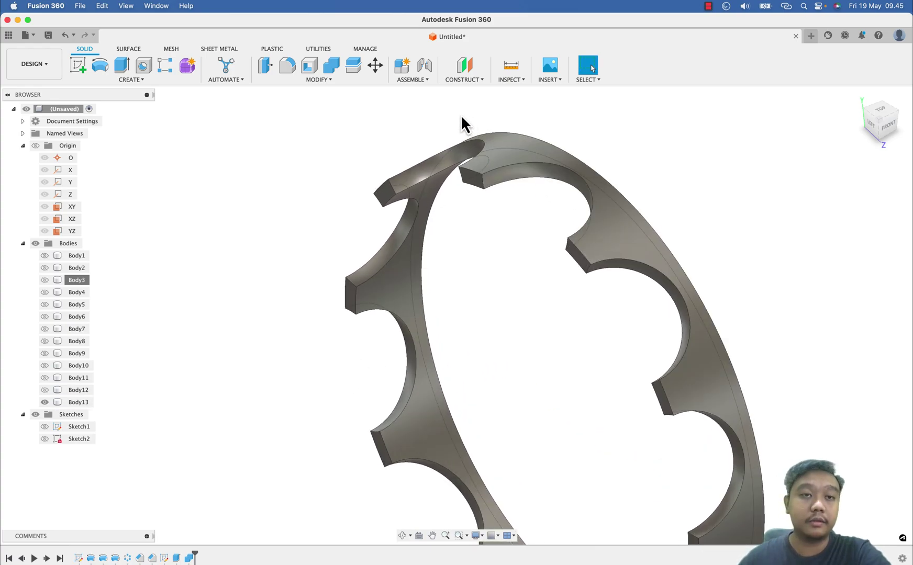
# - Start Offset Face and select the first three curved pocket faces of the cage
pyautogui.click(260, 69)
pyautogui.click(548, 176)
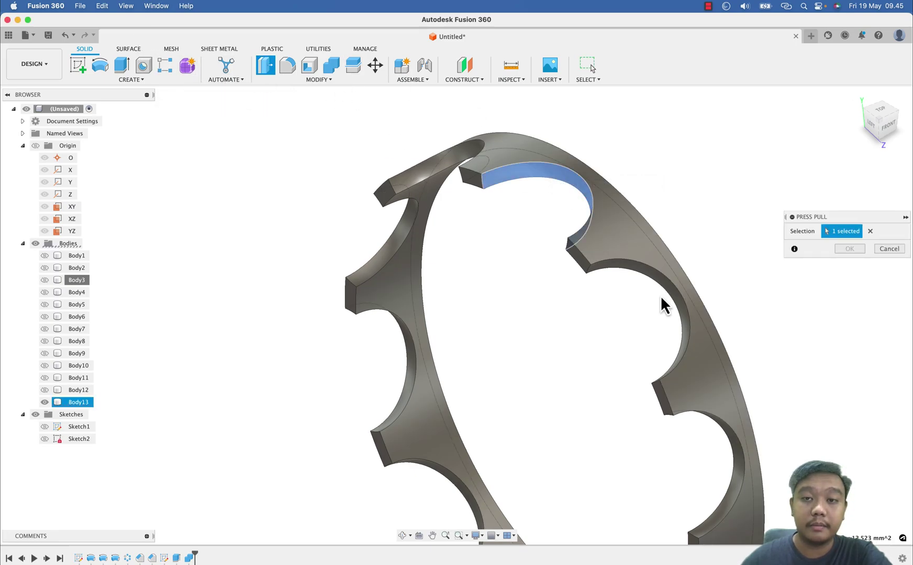
pyautogui.click(643, 271)
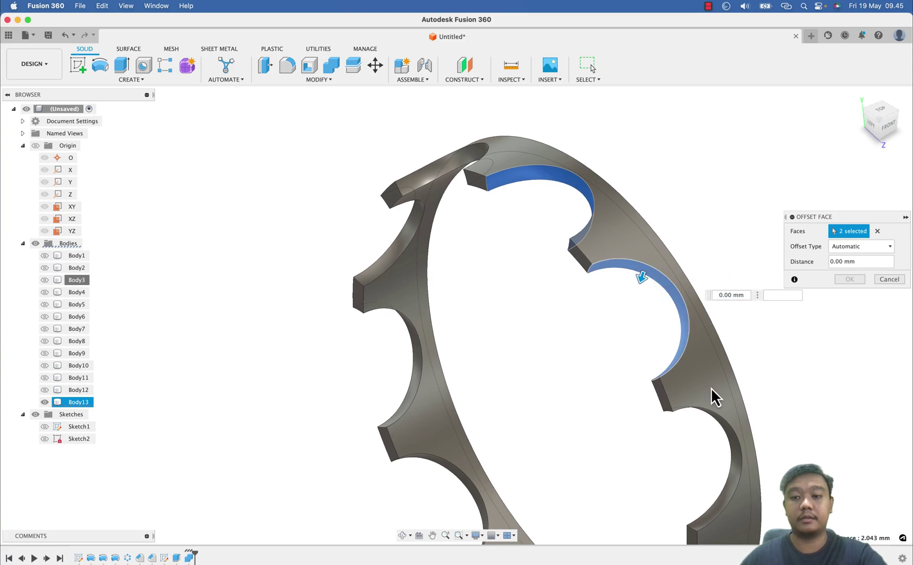
pyautogui.click(711, 424)
pyautogui.scroll(-5, 562, 310)
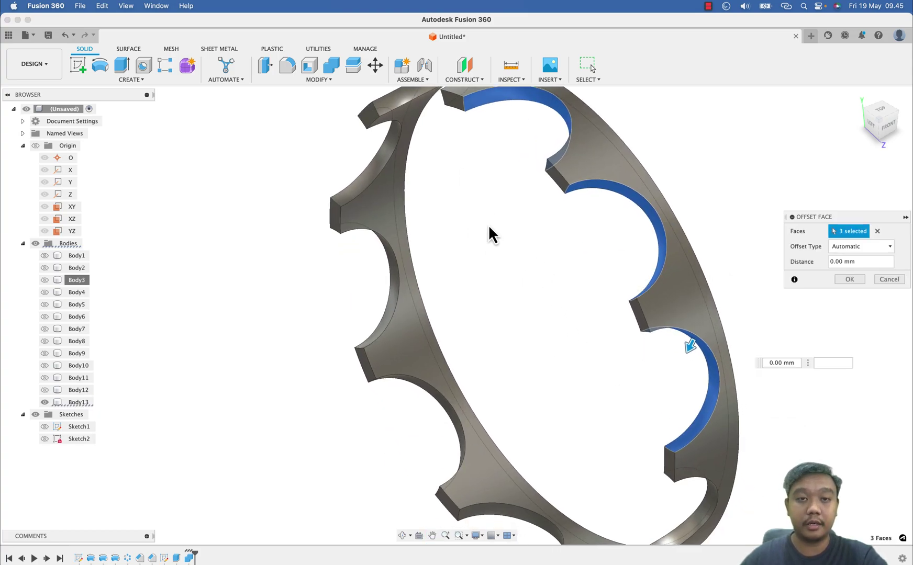
# - Add the remaining tooth and pocket faces, bringing the selection to ten faces
pyautogui.click(391, 98)
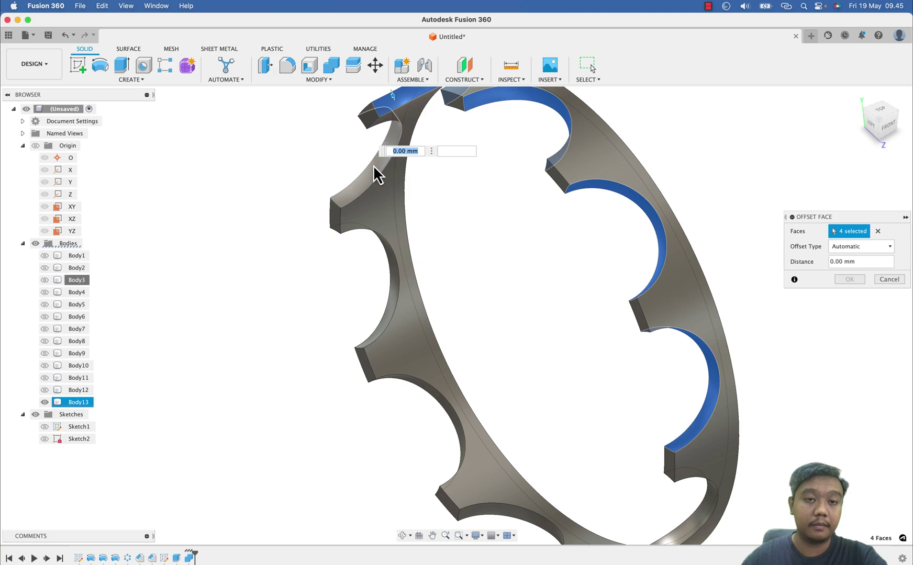
pyautogui.click(377, 173)
pyautogui.click(397, 307)
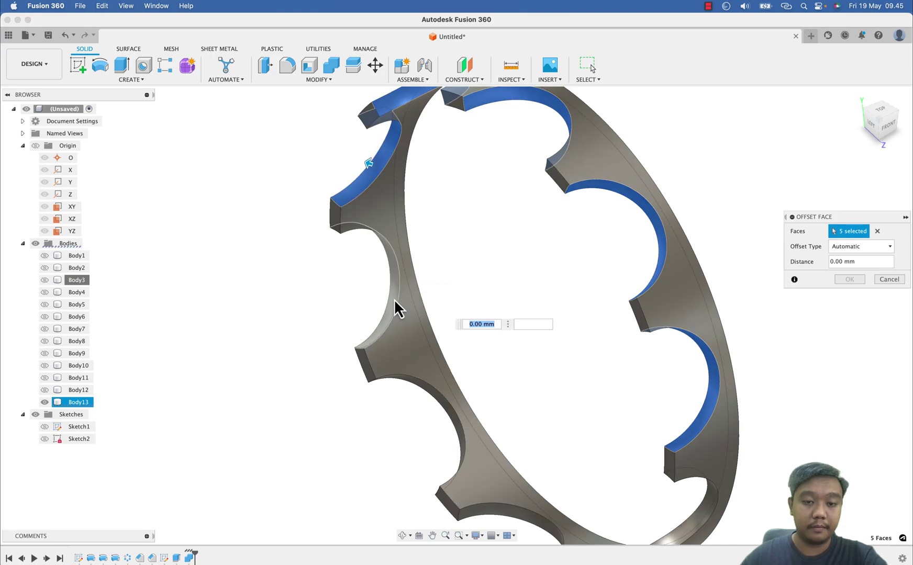
pyautogui.click(429, 392)
pyautogui.scroll(-5, 500, 295)
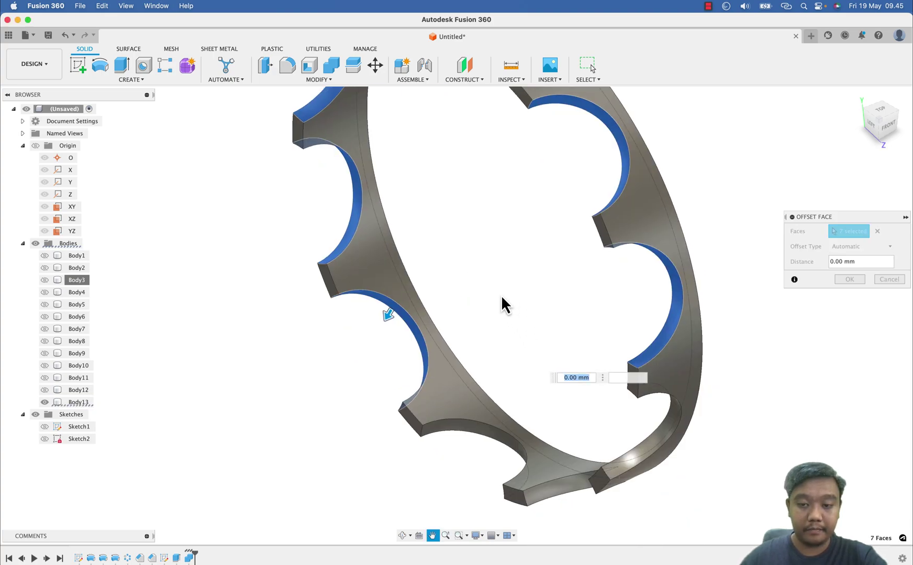
pyautogui.click(485, 431)
pyautogui.click(568, 483)
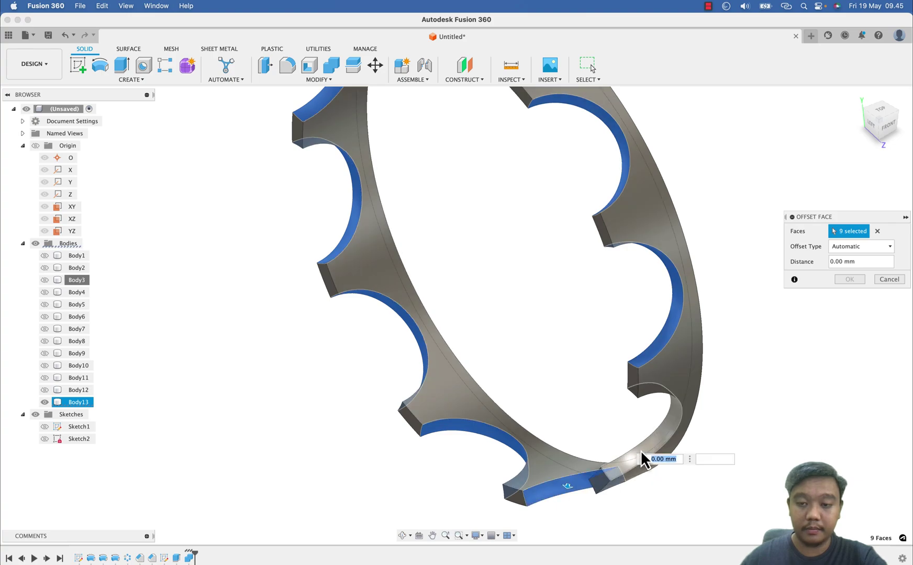
pyautogui.click(644, 450)
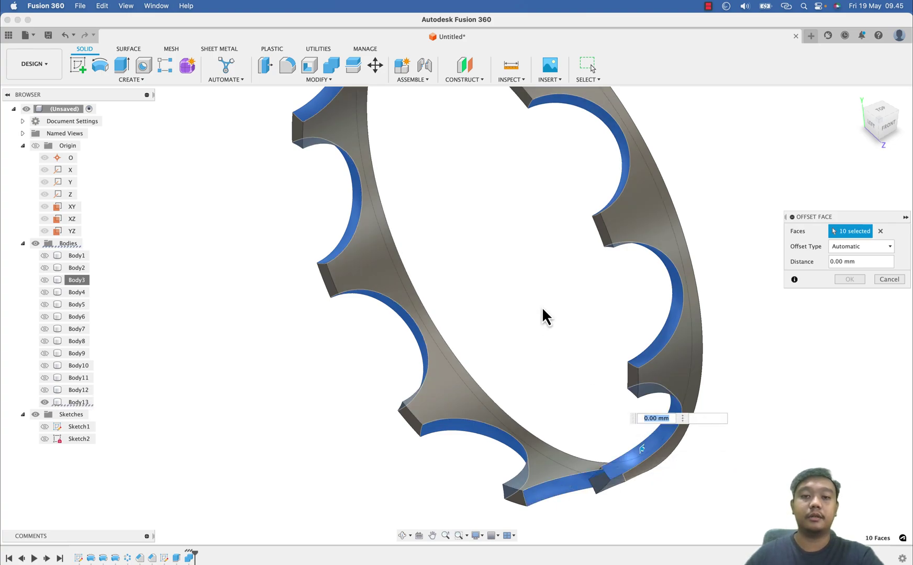
# - Offset the ten selected faces by -0.1 mm
pyautogui.moveTo(543, 310); pyautogui.dragTo(558, 367, button='middle')
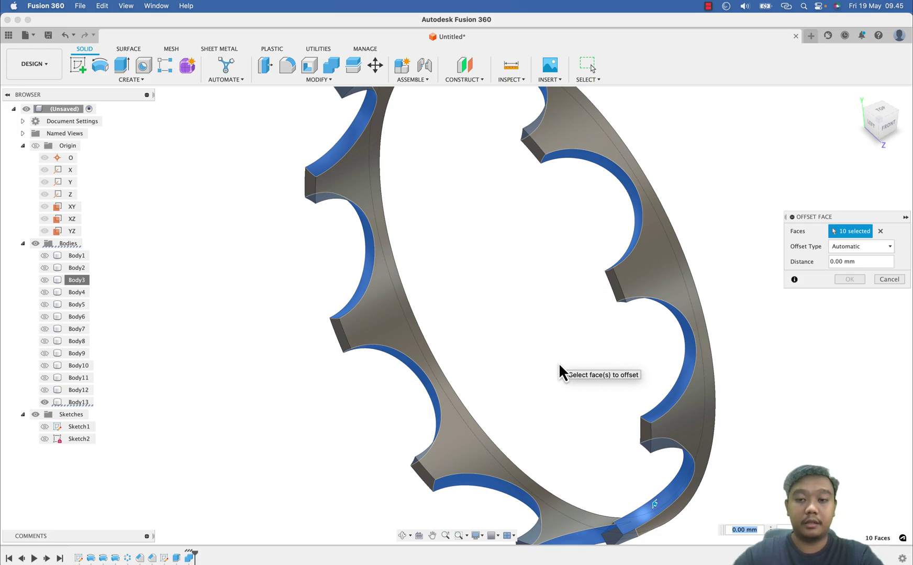
pyautogui.scroll(-4, 559, 365)
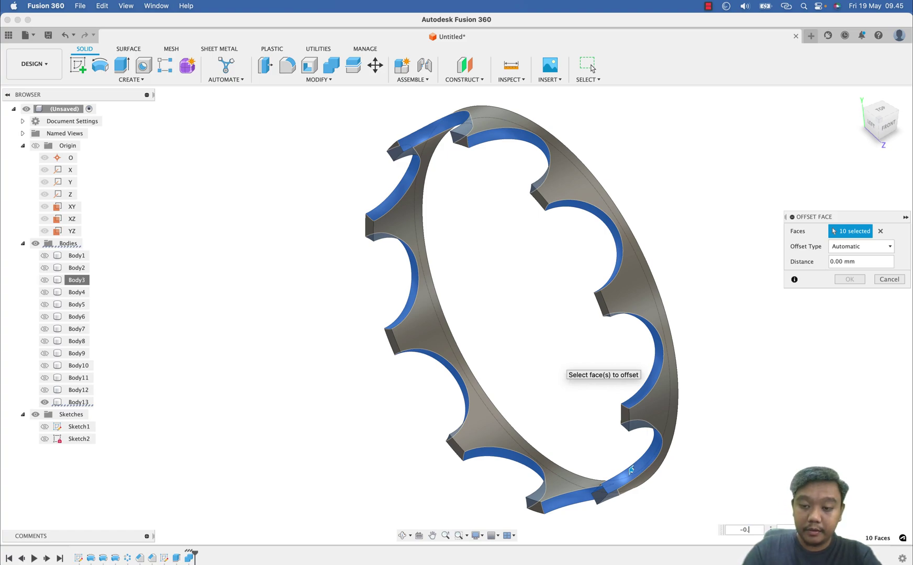
pyautogui.write('1')
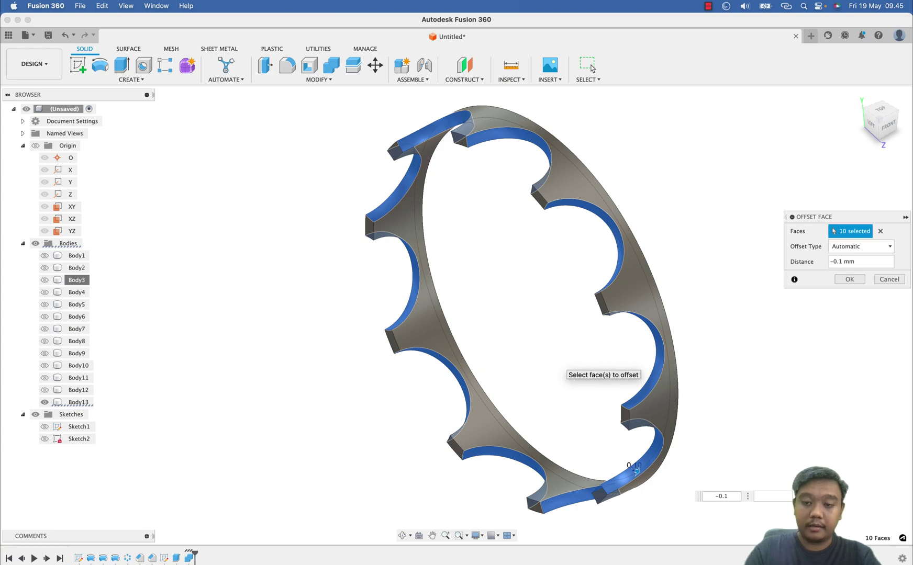
pyautogui.press('Return')
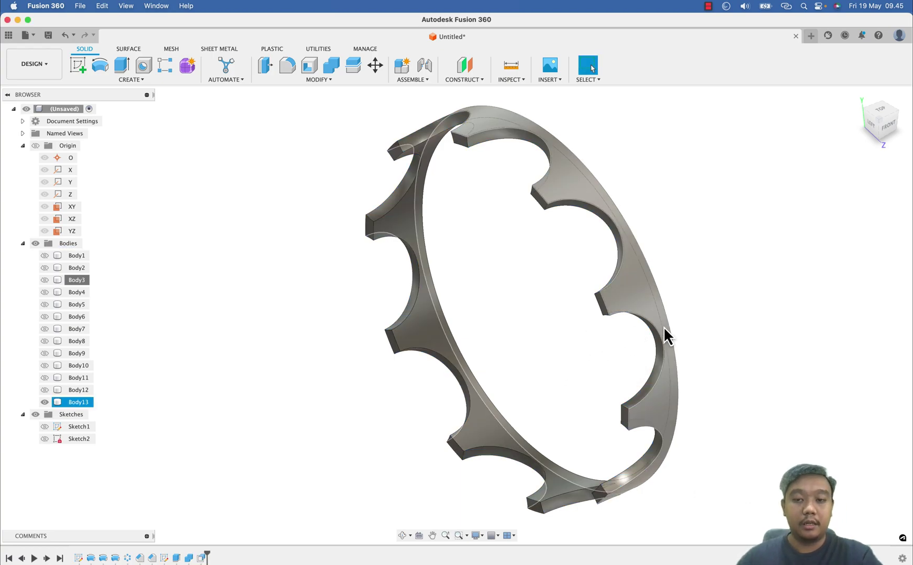
pyautogui.keyDown('shift'); pyautogui.moveTo(664, 332); pyautogui.dragTo(638, 356, button='middle'); pyautogui.keyUp('shift')
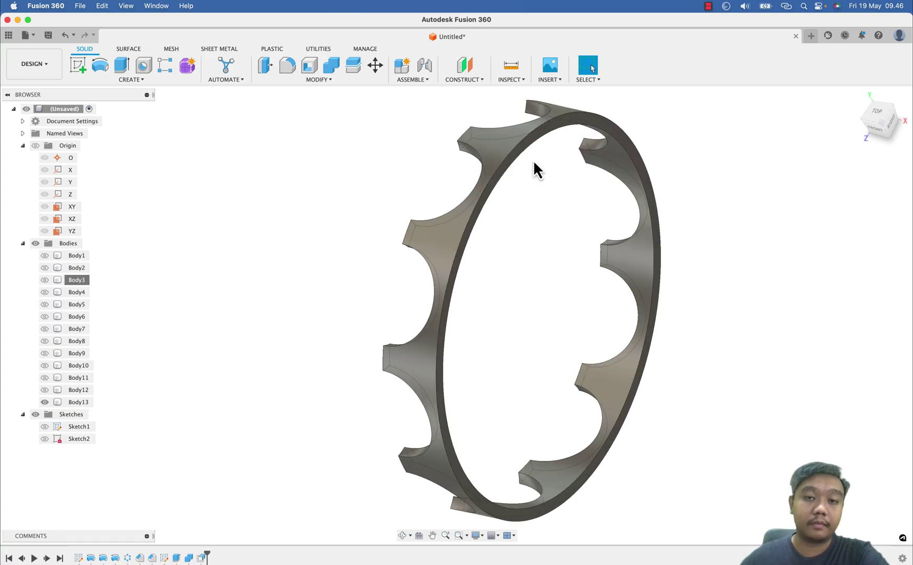
pyautogui.scroll(5, 448, 204)
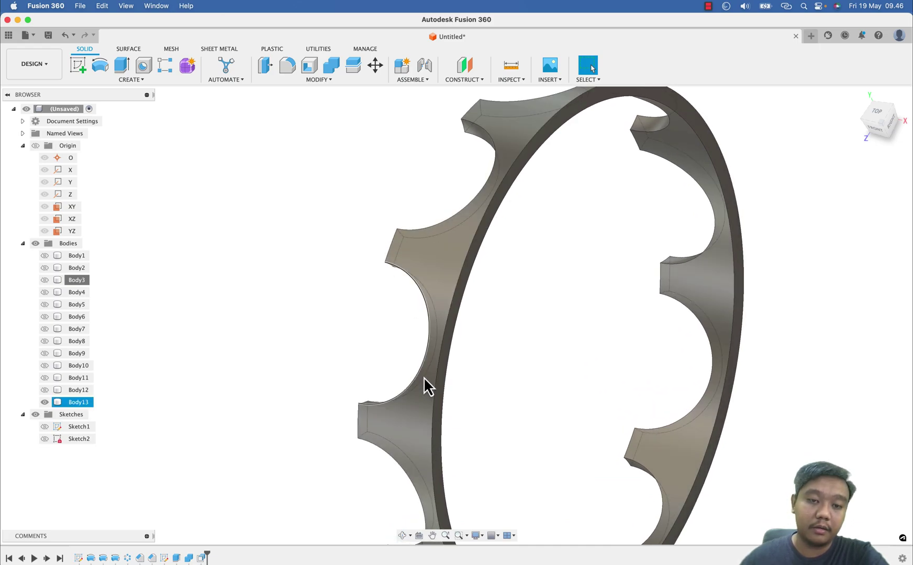
# - Shell the cage ring 0.5 mm inward, removing its inner face and both side faces
pyautogui.click(309, 65)
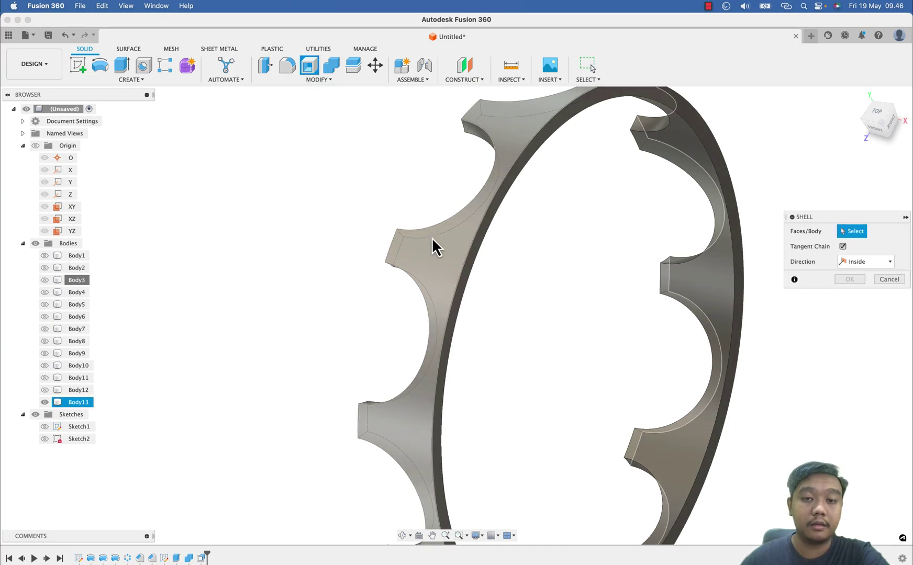
pyautogui.click(470, 235)
pyautogui.click(480, 230)
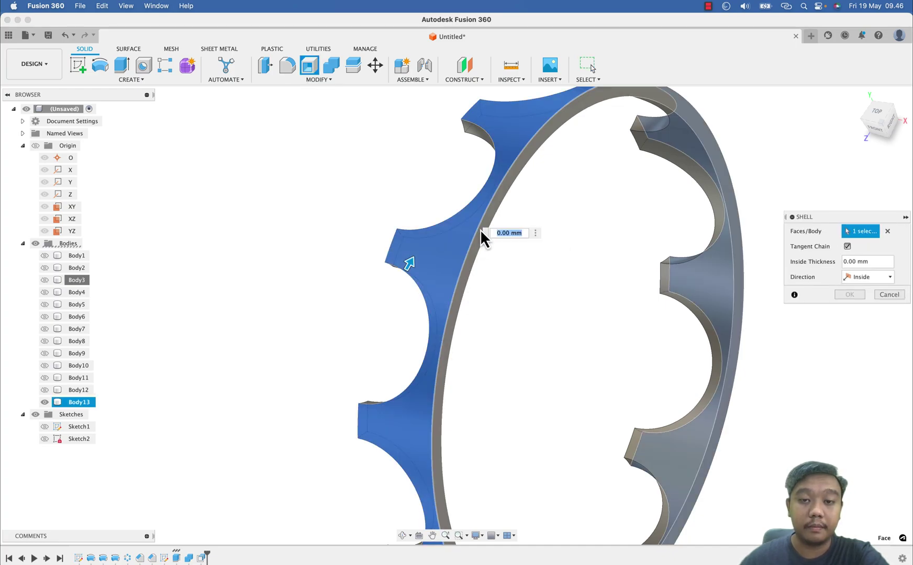
pyautogui.click(696, 283)
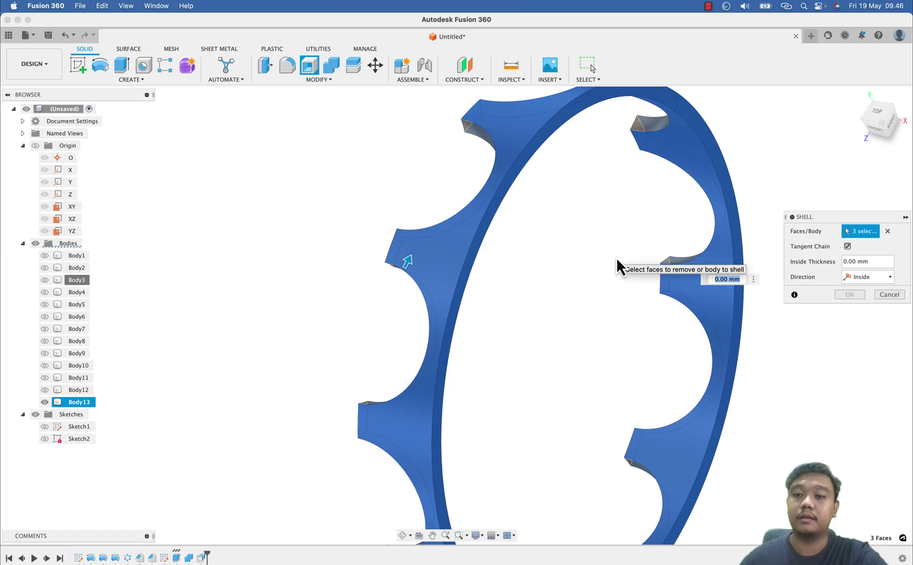
pyautogui.write('1')
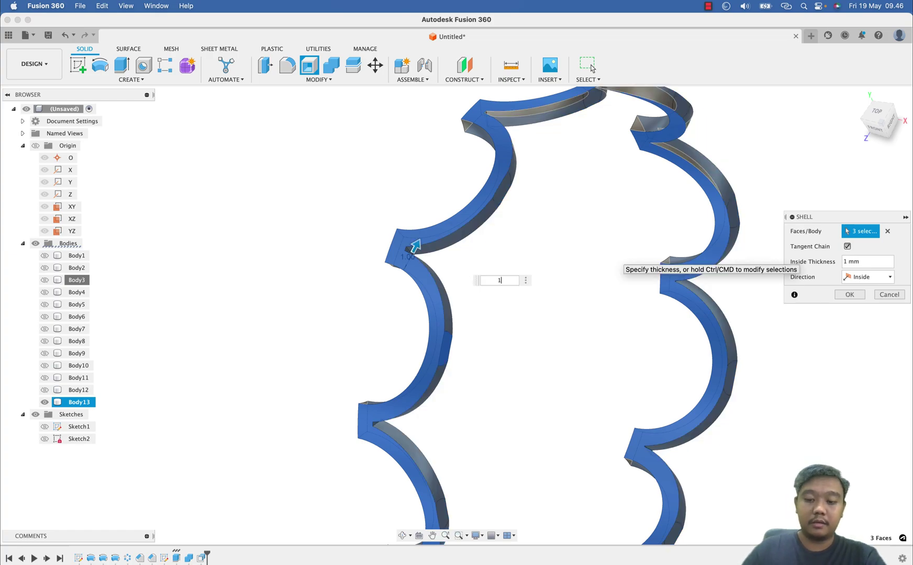
pyautogui.write('0.5')
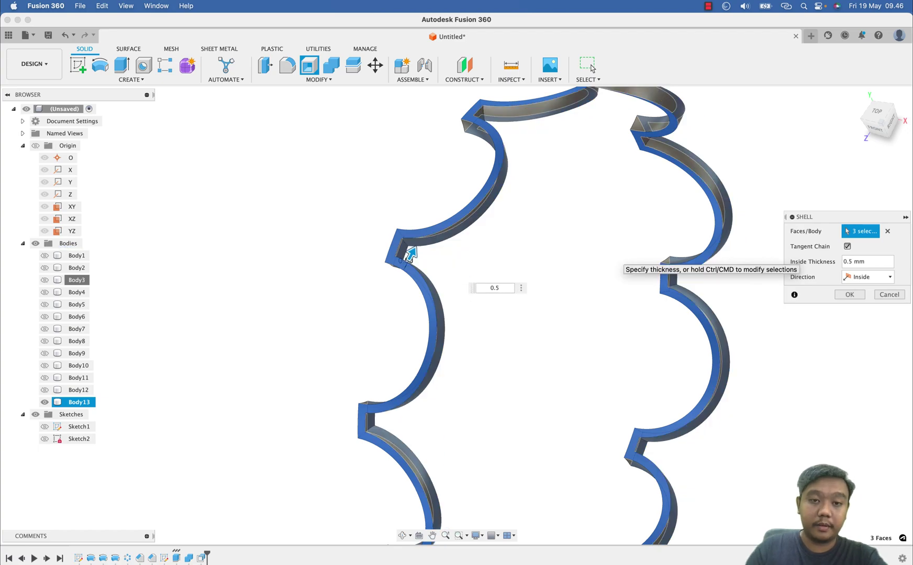
pyautogui.press('Return')
pyautogui.scroll(-3, 644, 267)
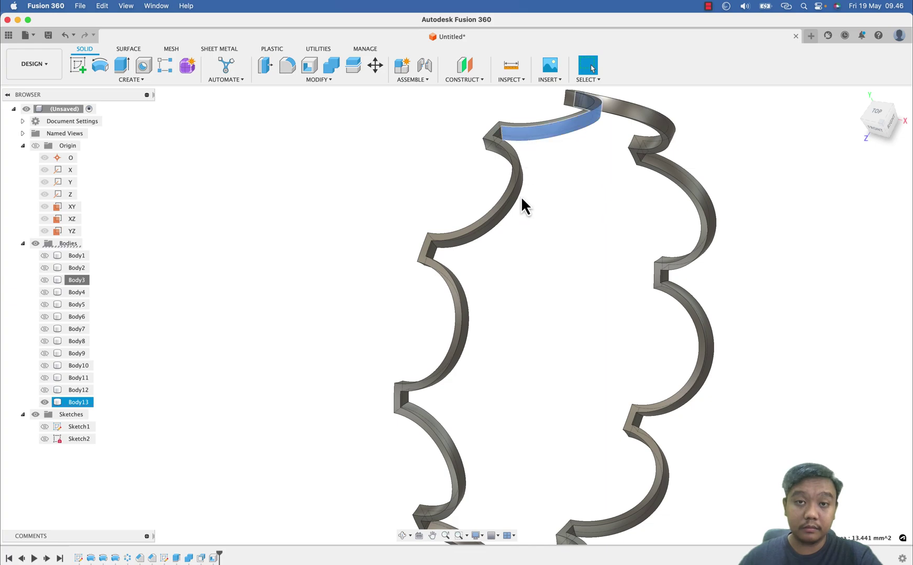
pyautogui.keyDown('shift'); pyautogui.moveTo(552, 304); pyautogui.dragTo(497, 211, button='middle'); pyautogui.keyUp('shift')
# - Mirror Body13 across the YZ plane with the Join operation to close the ball pockets
pyautogui.click(152, 81)
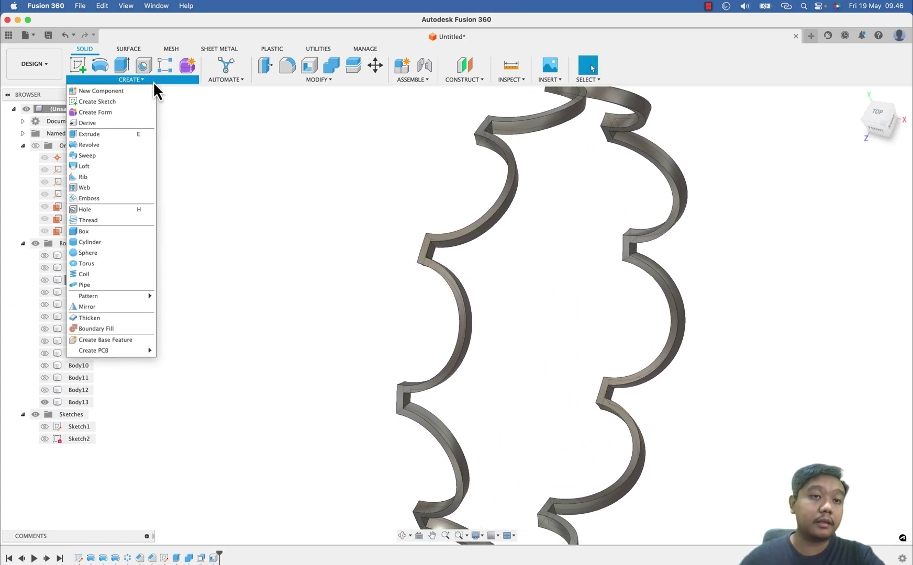
pyautogui.click(87, 307)
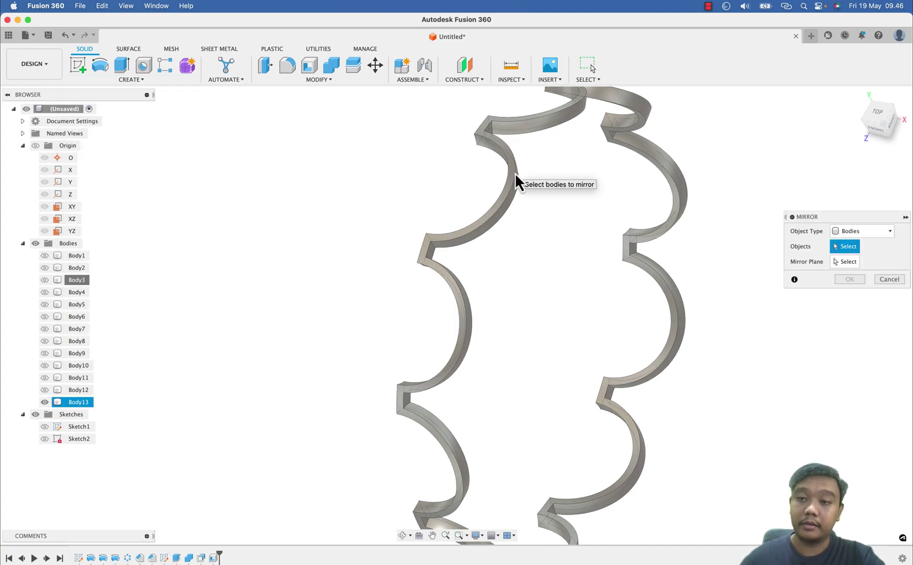
pyautogui.click(514, 173)
pyautogui.keyDown('shift'); pyautogui.moveTo(536, 291); pyautogui.dragTo(705, 276, button='middle'); pyautogui.keyUp('shift')
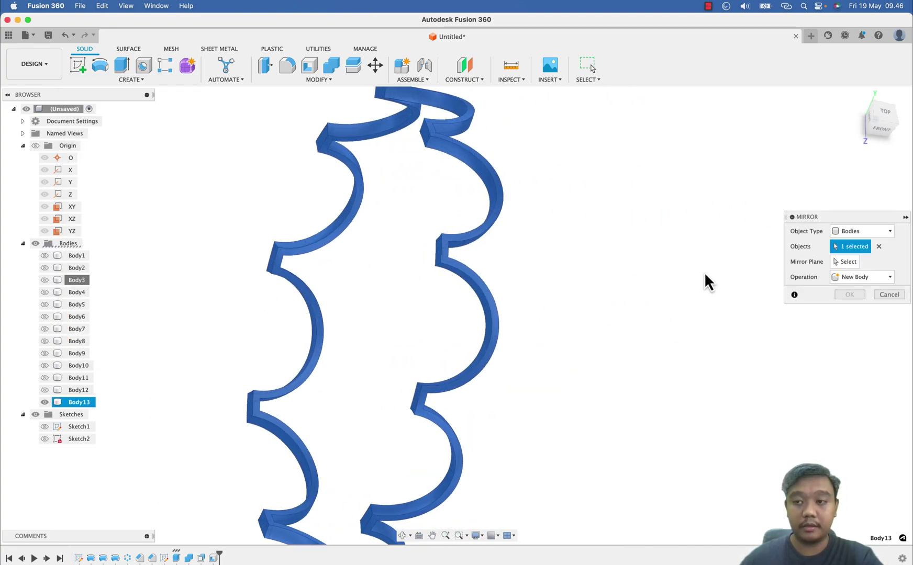
pyautogui.click(858, 264)
pyautogui.scroll(3, 460, 245)
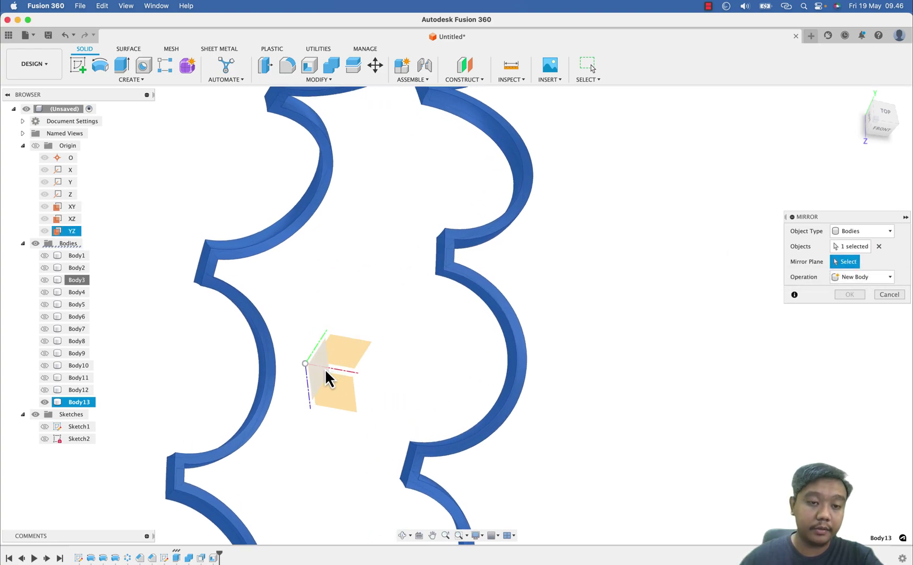
pyautogui.click(325, 368)
pyautogui.click(890, 277)
pyautogui.click(889, 291)
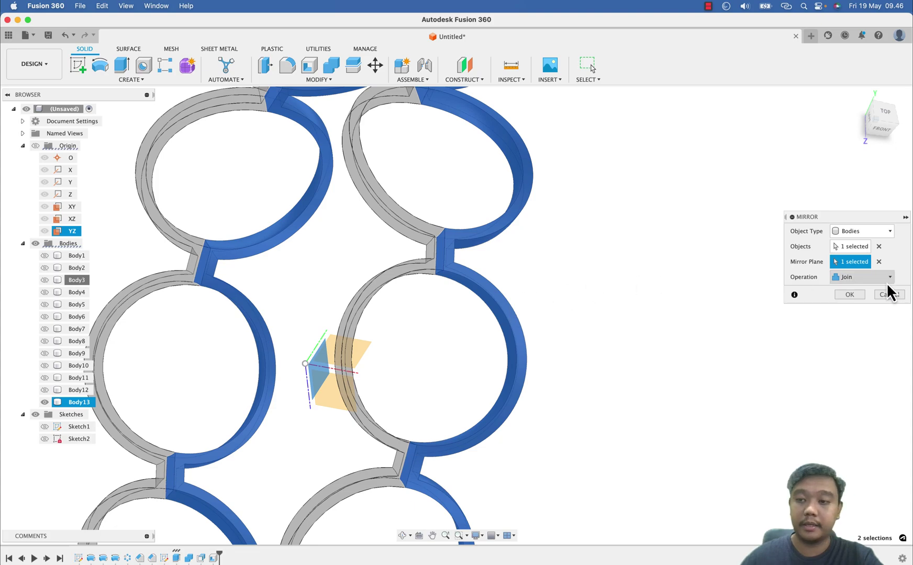
pyautogui.click(852, 295)
pyautogui.scroll(-5, 691, 275)
pyautogui.keyDown('shift'); pyautogui.moveTo(699, 285); pyautogui.dragTo(638, 295, button='middle'); pyautogui.keyUp('shift')
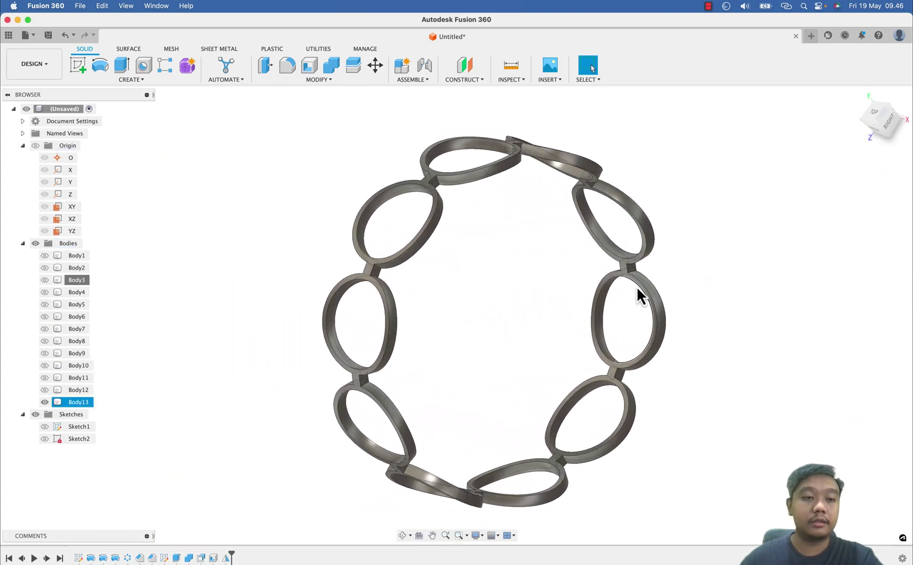
# - Unhide Body1 through Body12 so the rings and ten balls reappear around the cage
pyautogui.click(76, 256)
pyautogui.keyDown('shift'); pyautogui.click(73, 390); pyautogui.keyUp('shift')
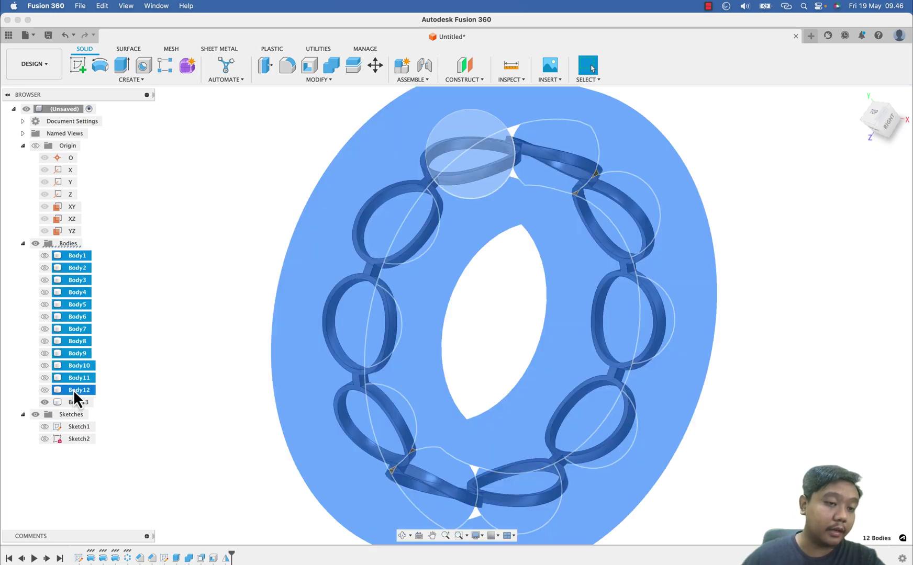
pyautogui.rightClick(74, 390)
pyautogui.click(100, 358)
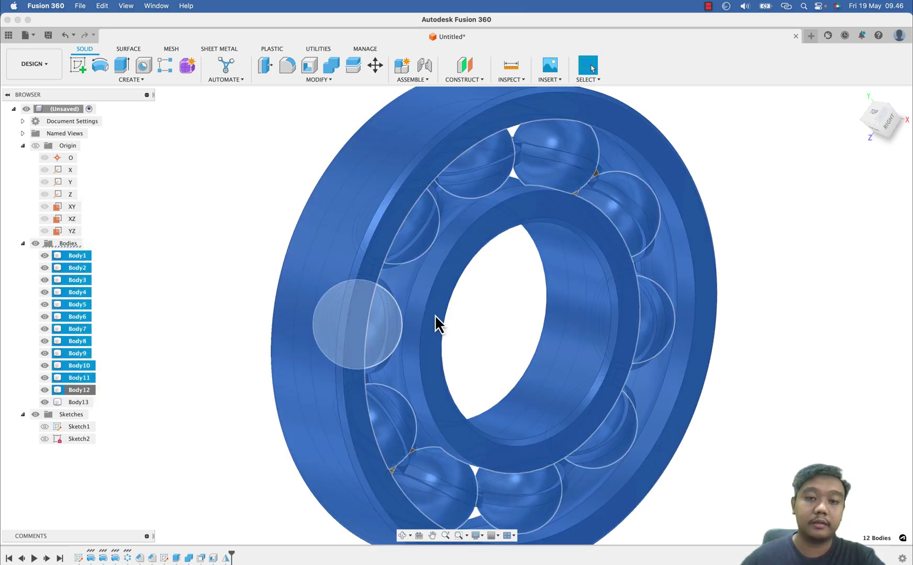
pyautogui.click(513, 309)
pyautogui.scroll(-3, 513, 312)
pyautogui.moveTo(515, 314); pyautogui.dragTo(546, 314, button='middle')
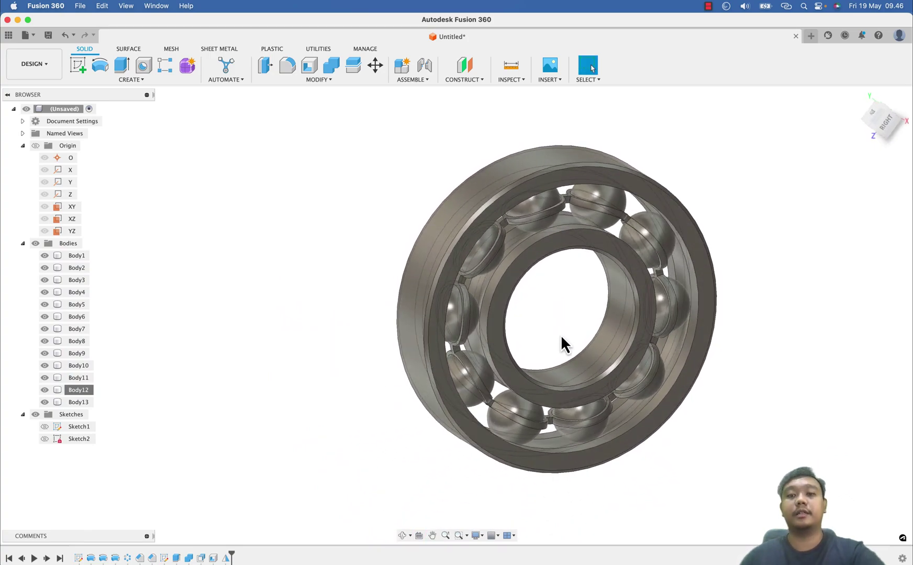
pyautogui.scroll(2, 562, 338)
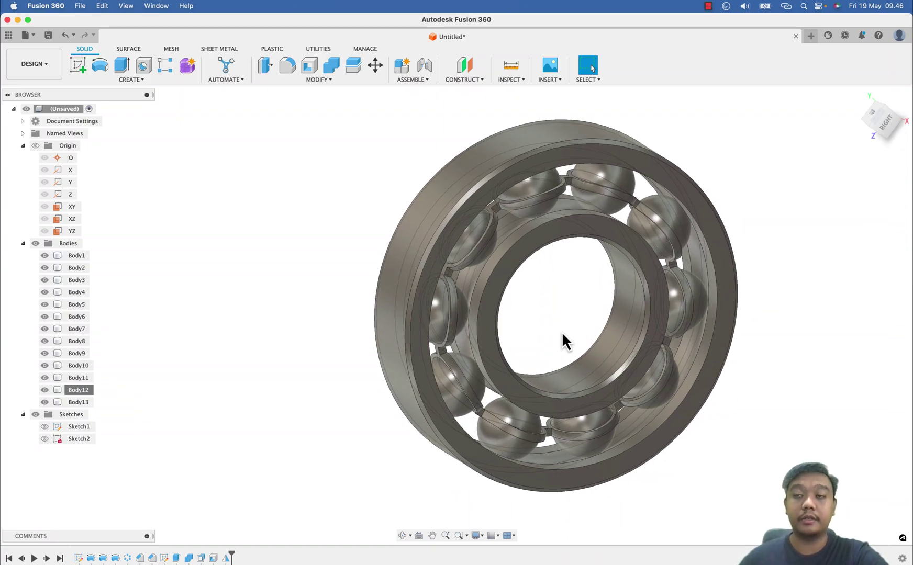